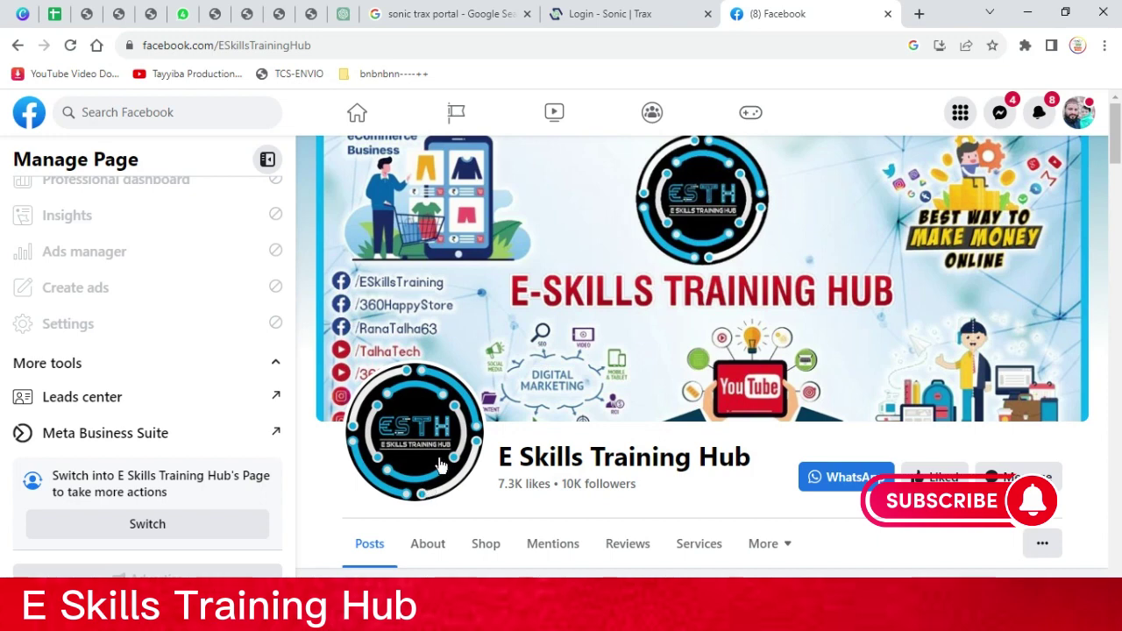
Leave the E Skills Training Hub Facebook page and open a new blank browser tab
scroll(495, 422, down, 2)
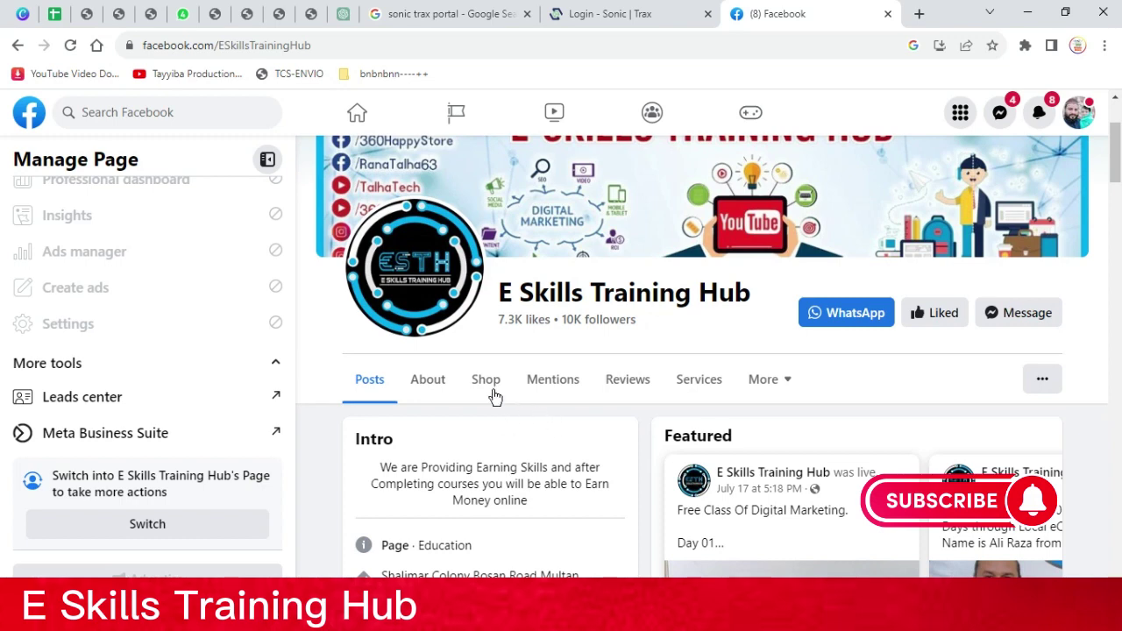
scroll(491, 396, up, 2)
click(919, 13)
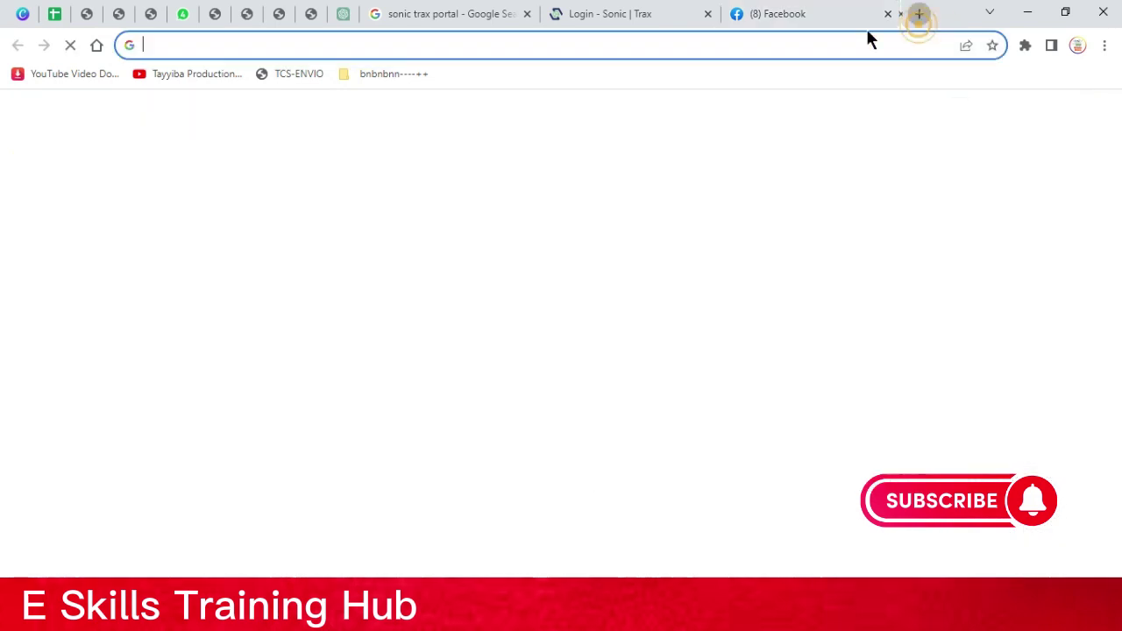
Search Google for 'talha tech' and open the Talha Tech YouTube channel
click(480, 351)
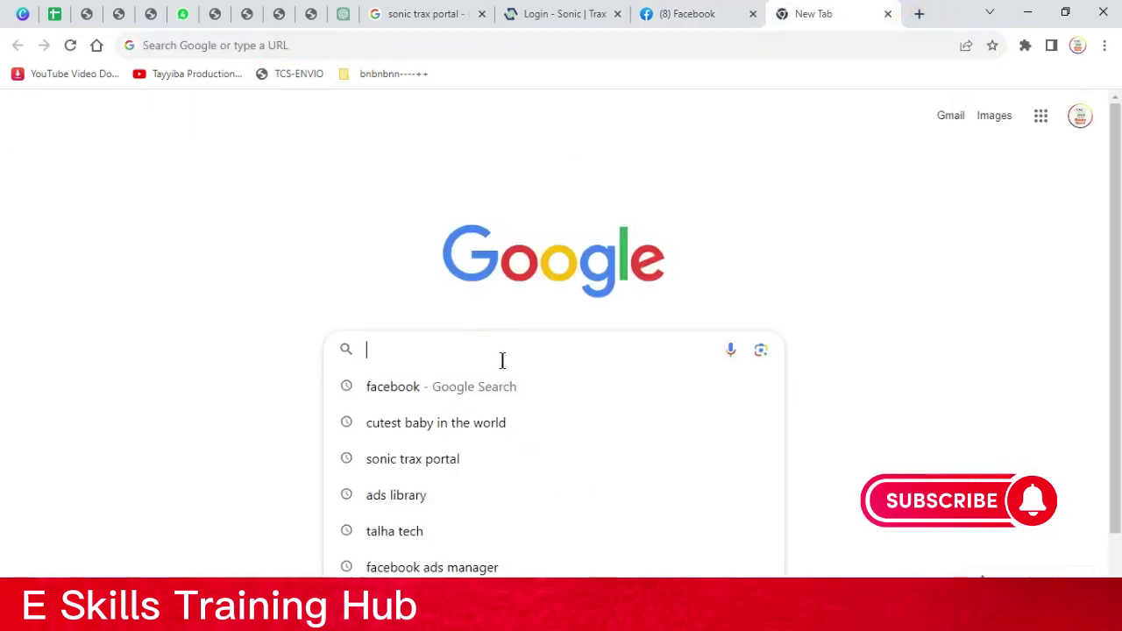
click(464, 531)
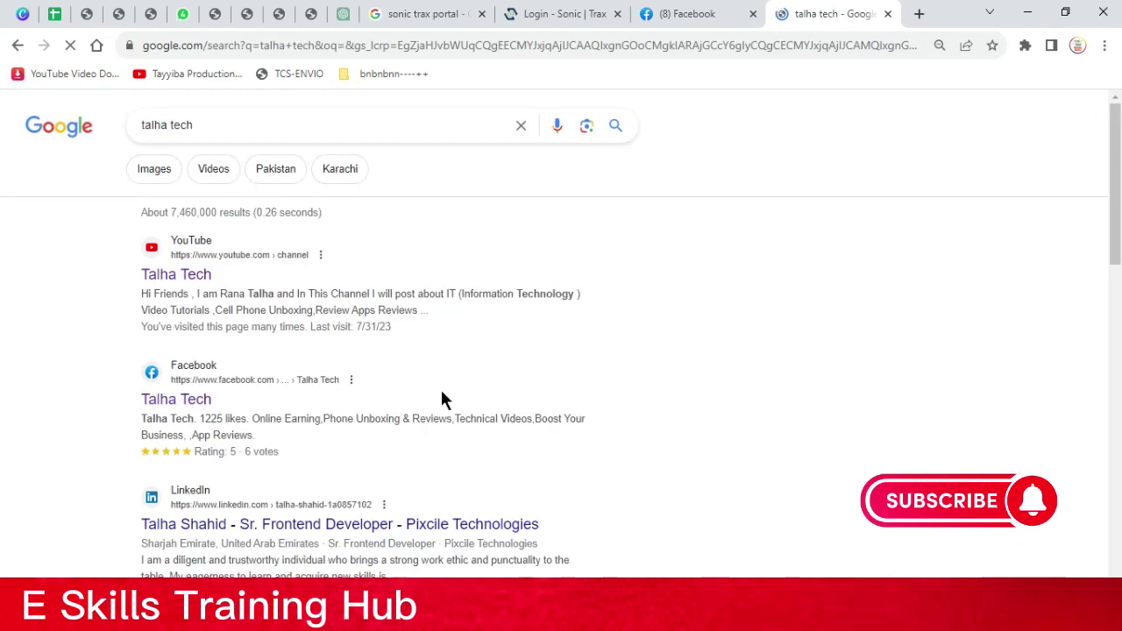
click(188, 283)
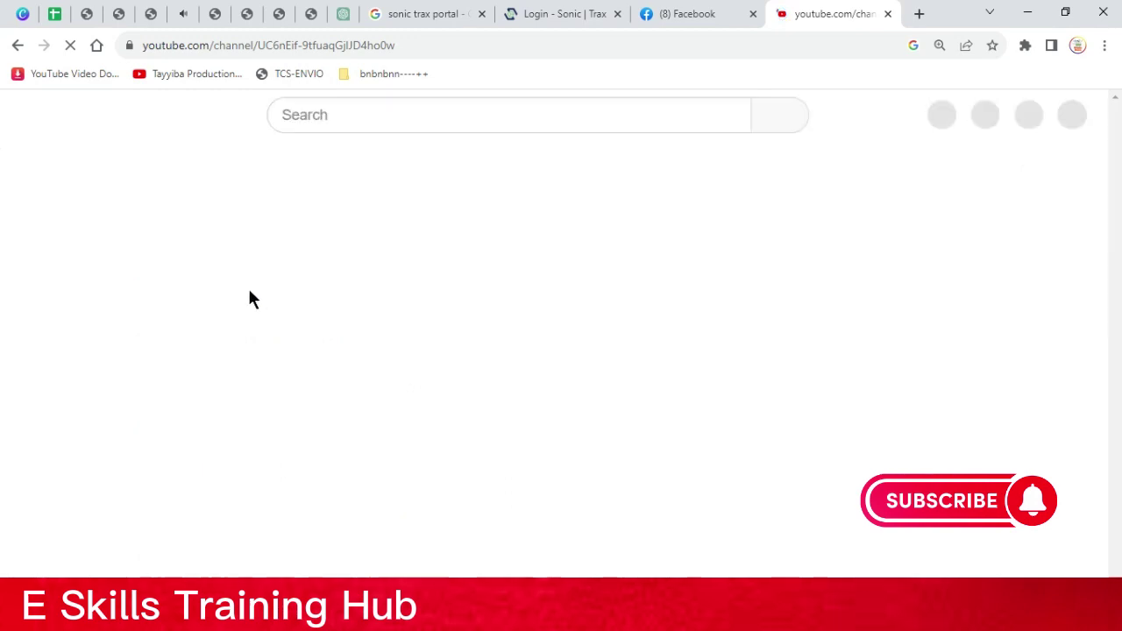
Browse the channel's Videos list, then go back to the Facebook tab
scroll(263, 386, down, 2)
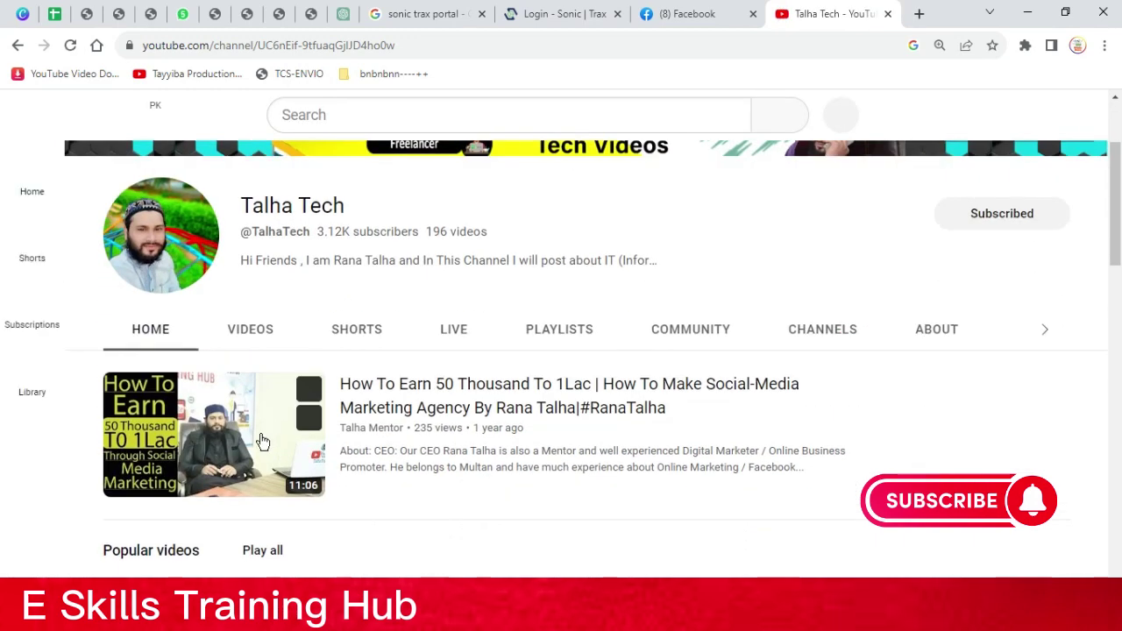
click(258, 333)
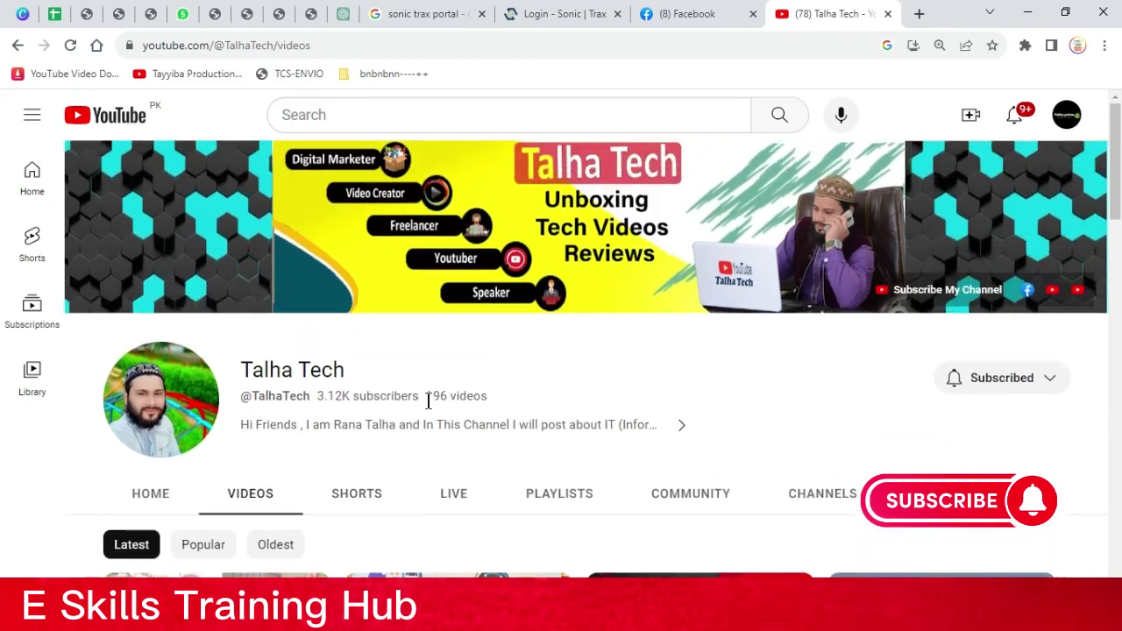
scroll(429, 399, down, 5)
scroll(504, 452, down, 8)
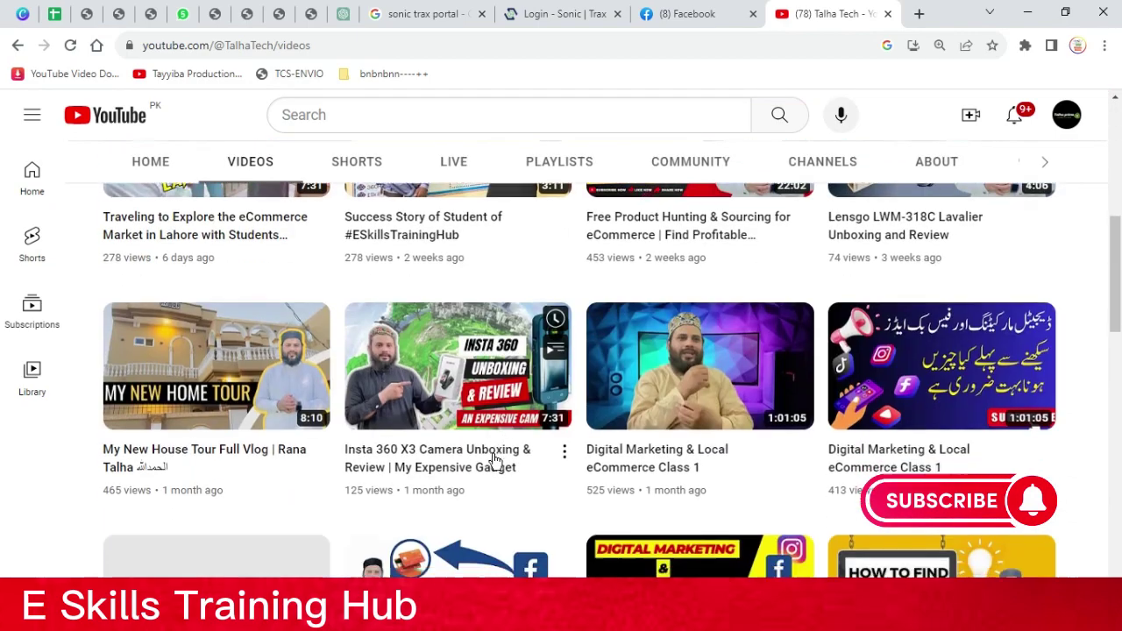
scroll(491, 462, down, 2)
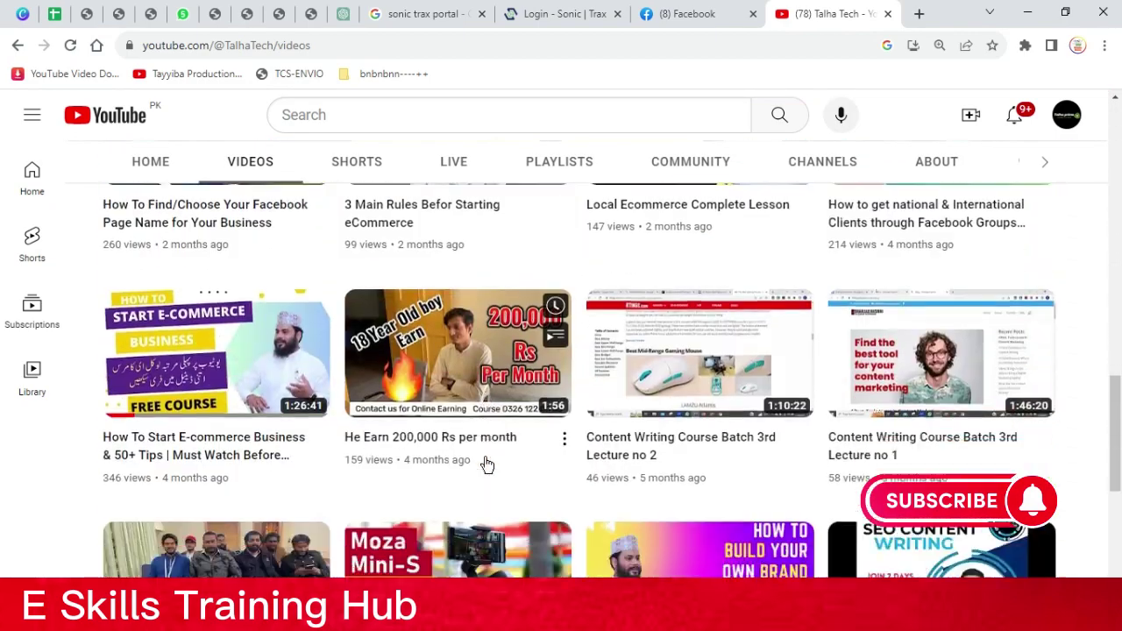
scroll(484, 461, up, 5)
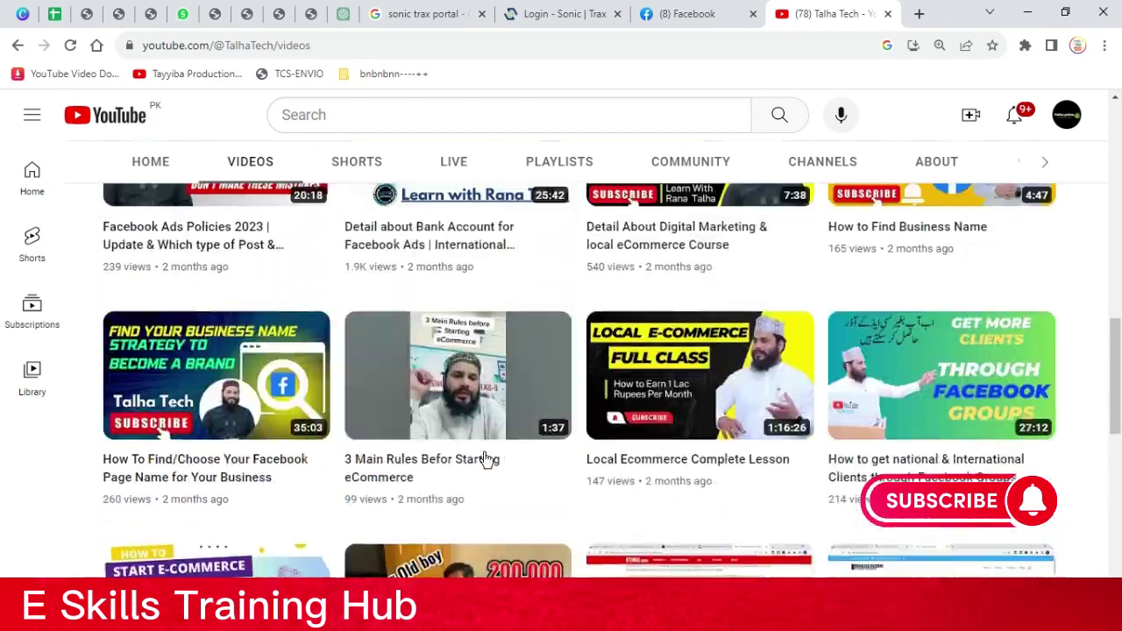
click(689, 19)
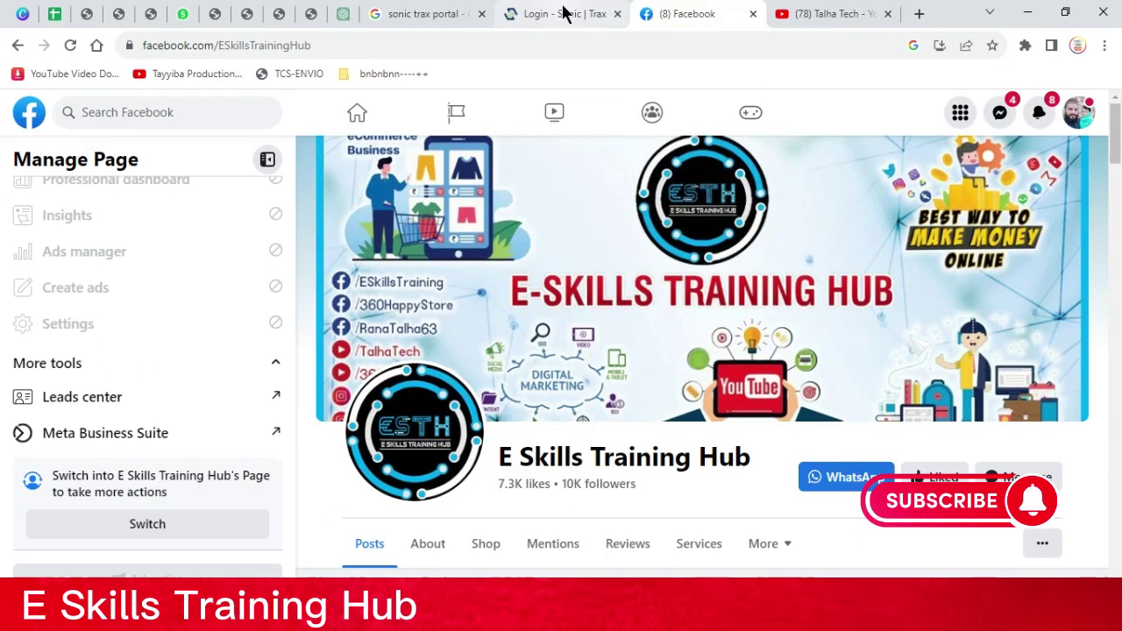
Move from the Sonic Trax search results to the Trax login tab
click(427, 22)
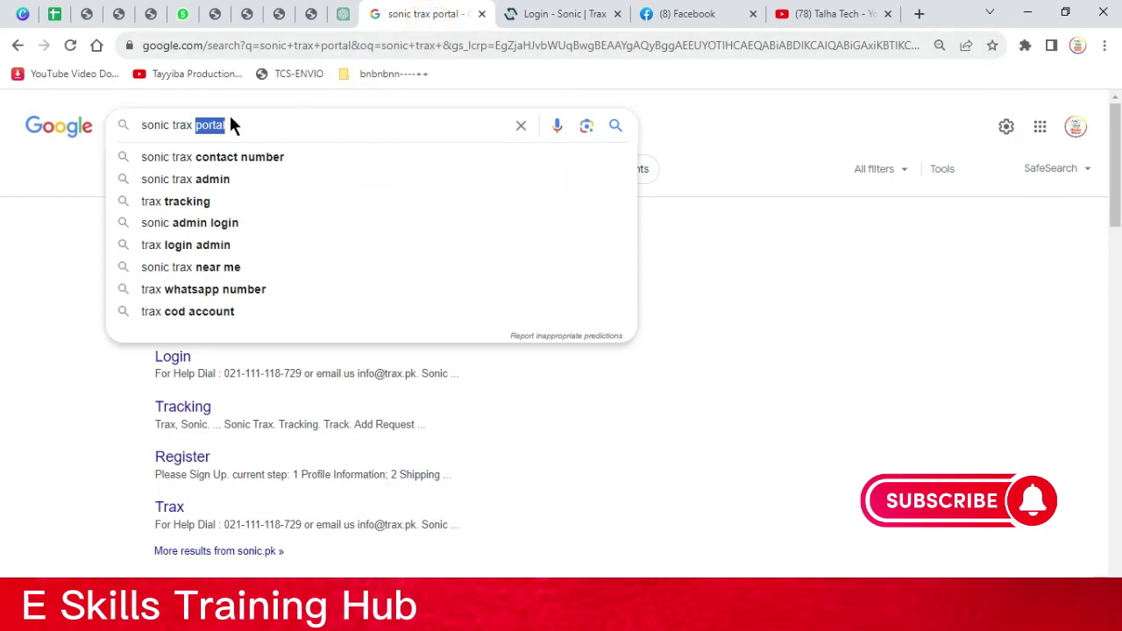
click(263, 126)
click(747, 229)
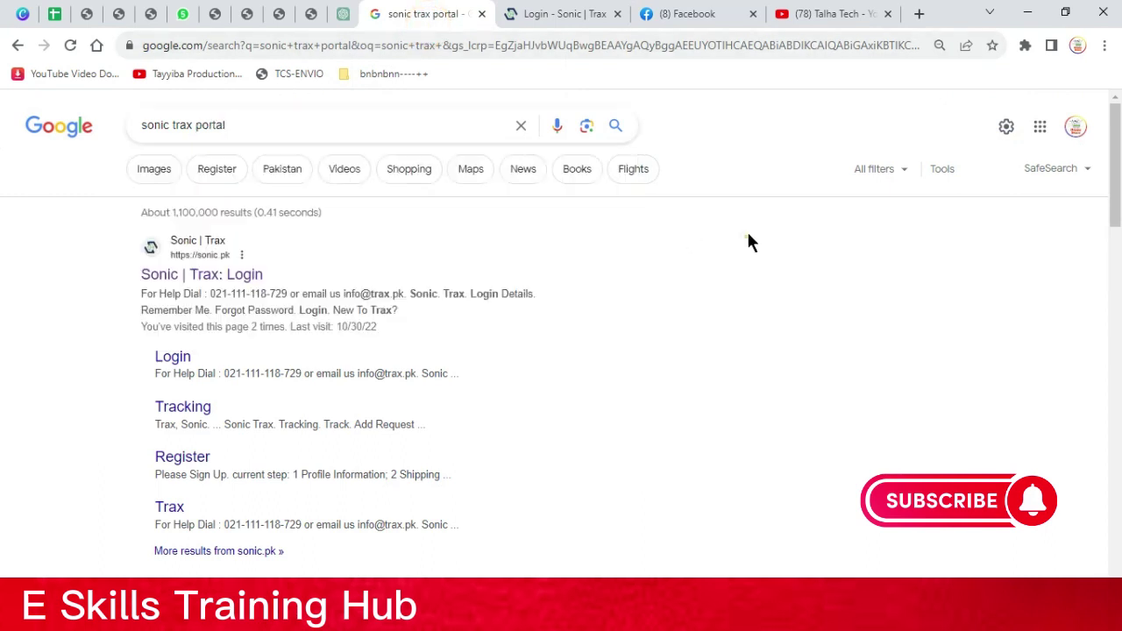
click(552, 14)
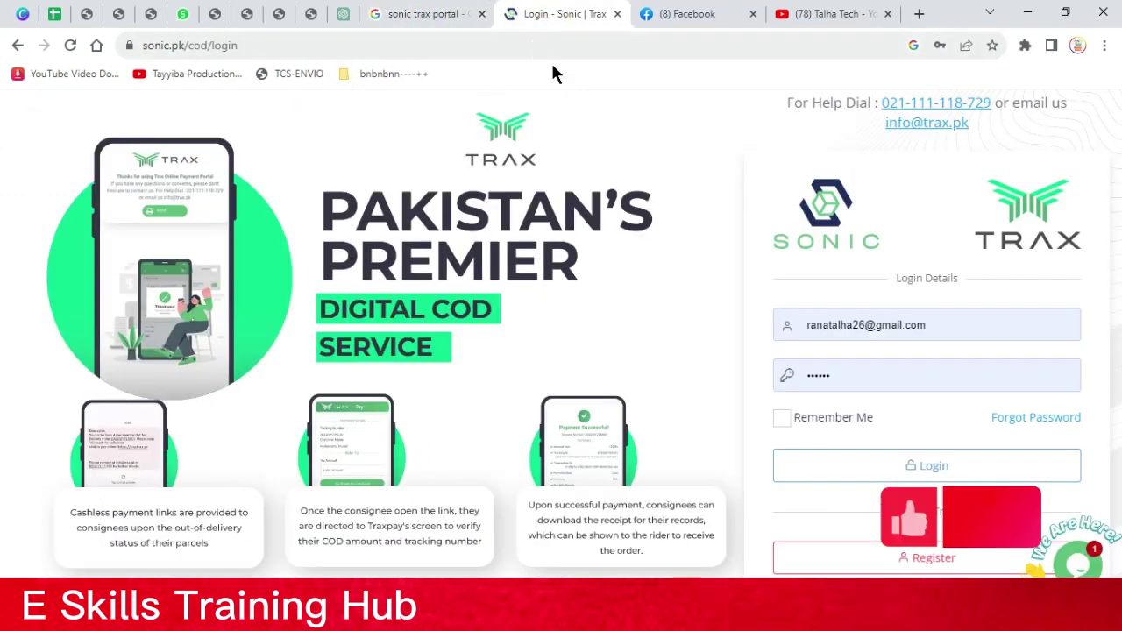
Replace the login e-mail with the store account's address and submit the login
drag(932, 324, 721, 324)
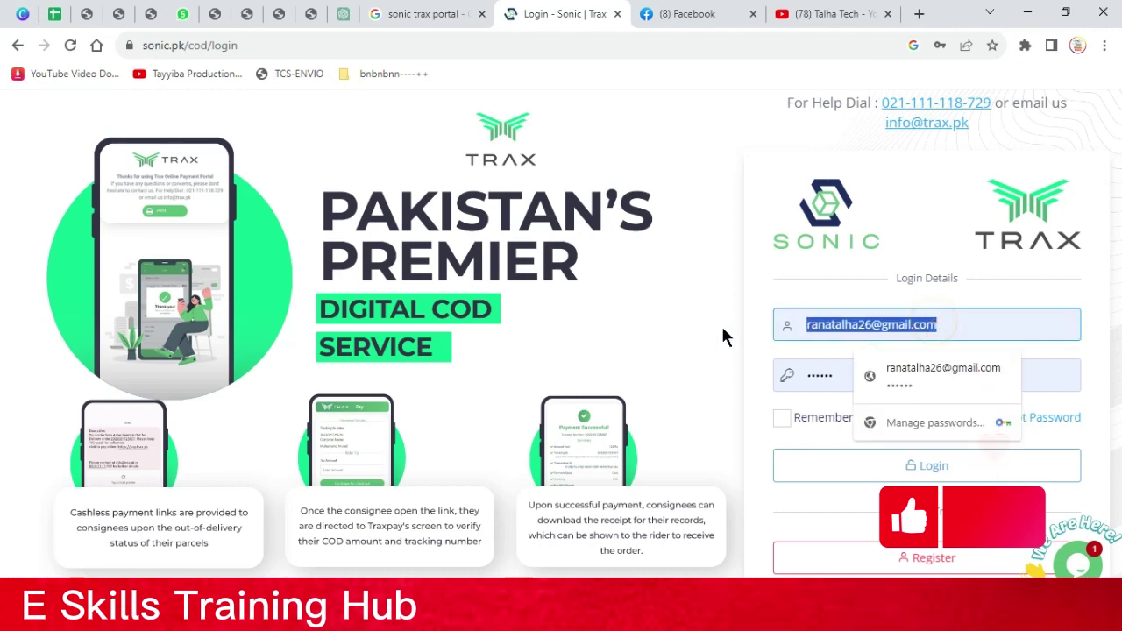
key(ctrl+v)
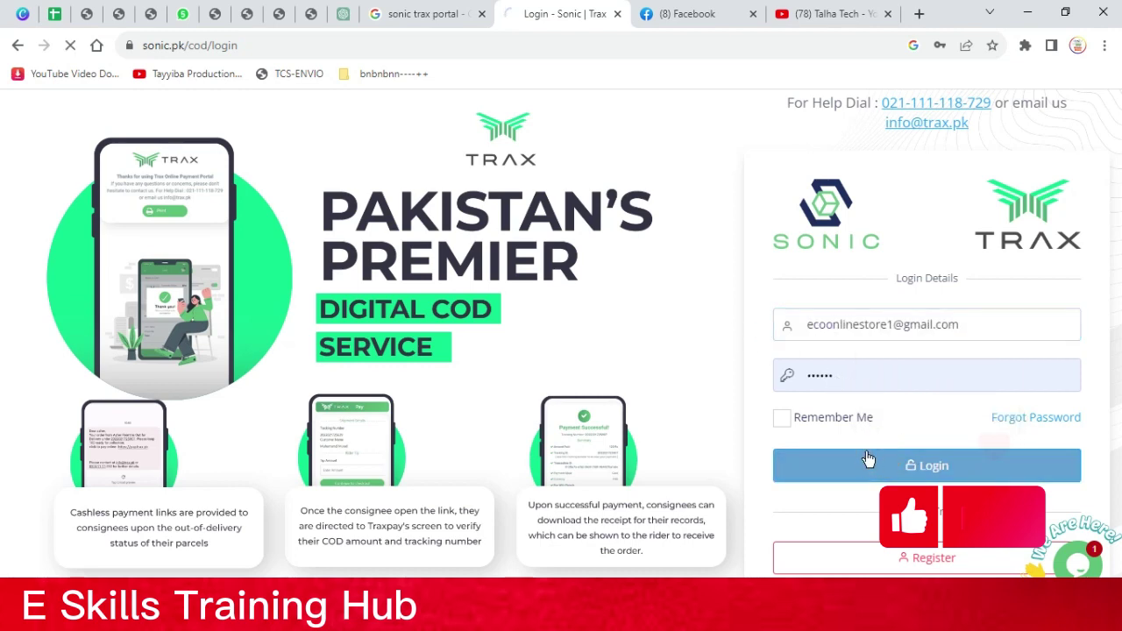
click(872, 461)
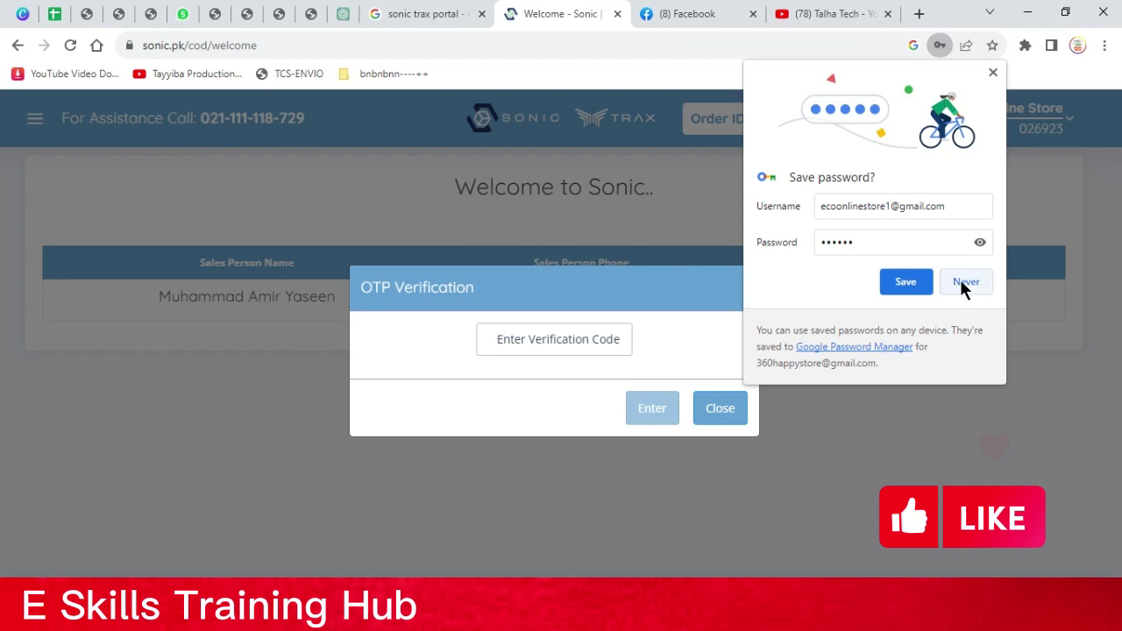
Decline Chrome's password-saving offer and close the OTP verification prompt
click(964, 285)
click(735, 405)
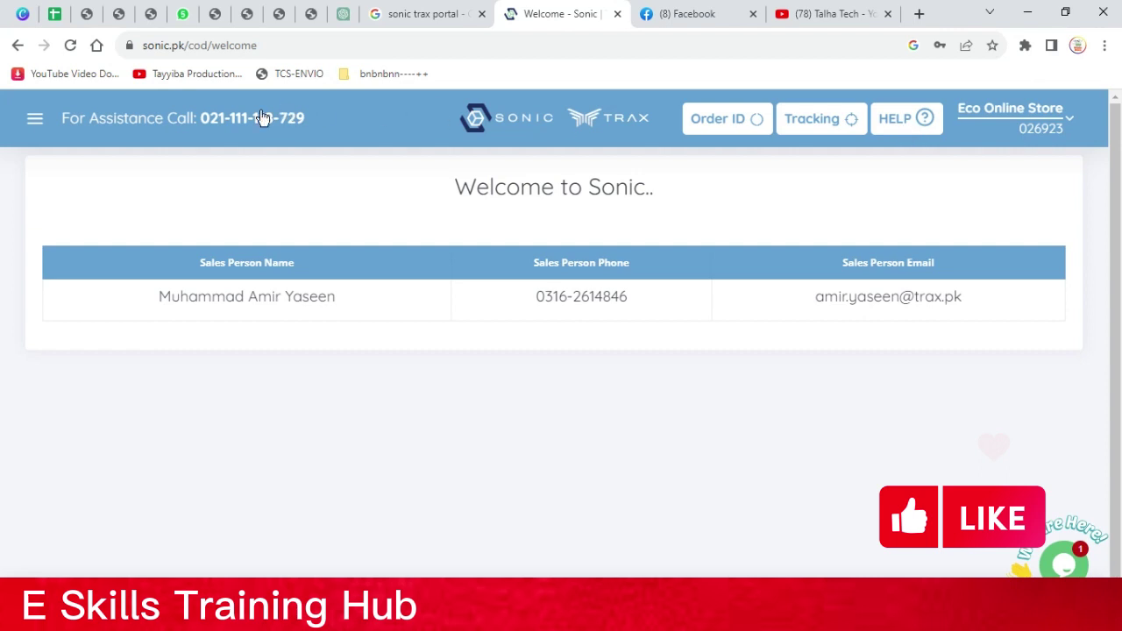
Go to Order Management from the portal's navigation menu
click(35, 121)
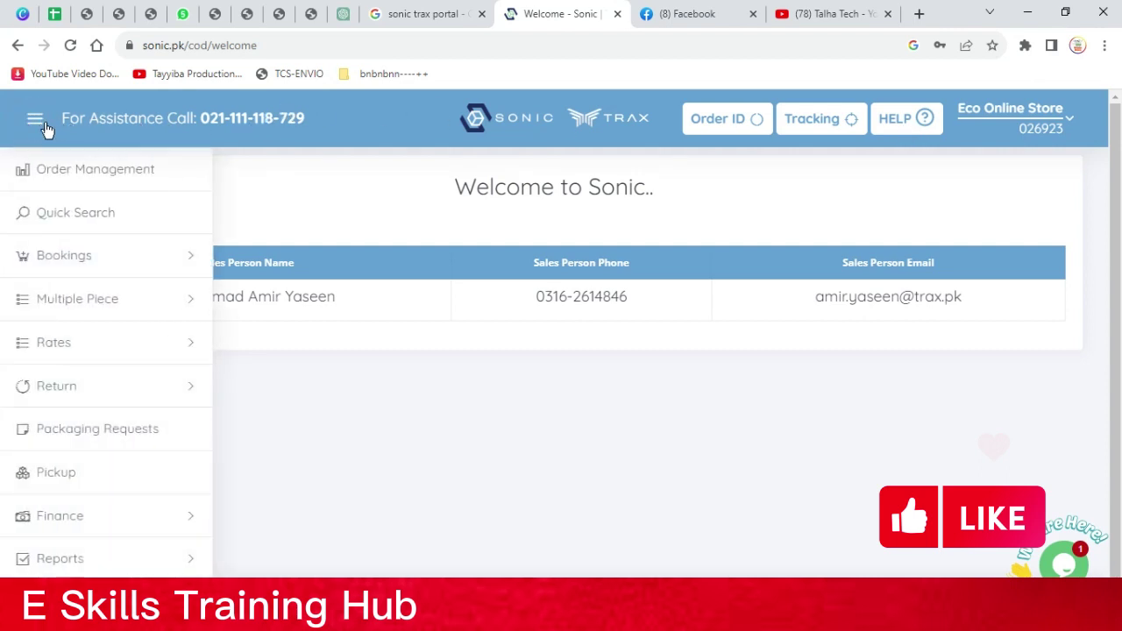
click(70, 176)
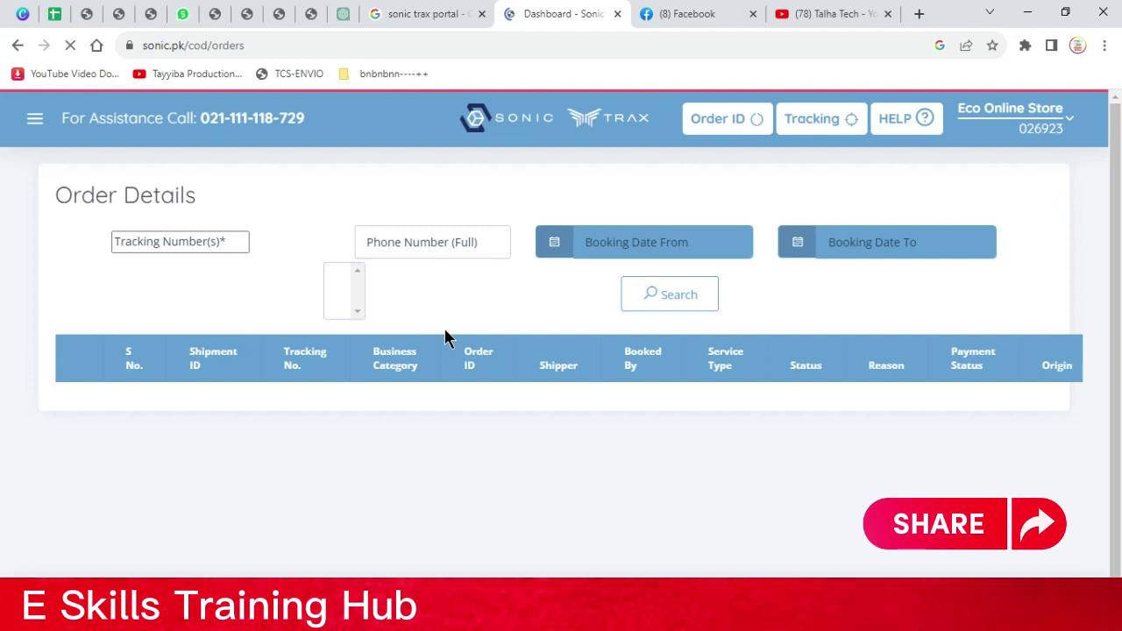
click(69, 46)
click(69, 47)
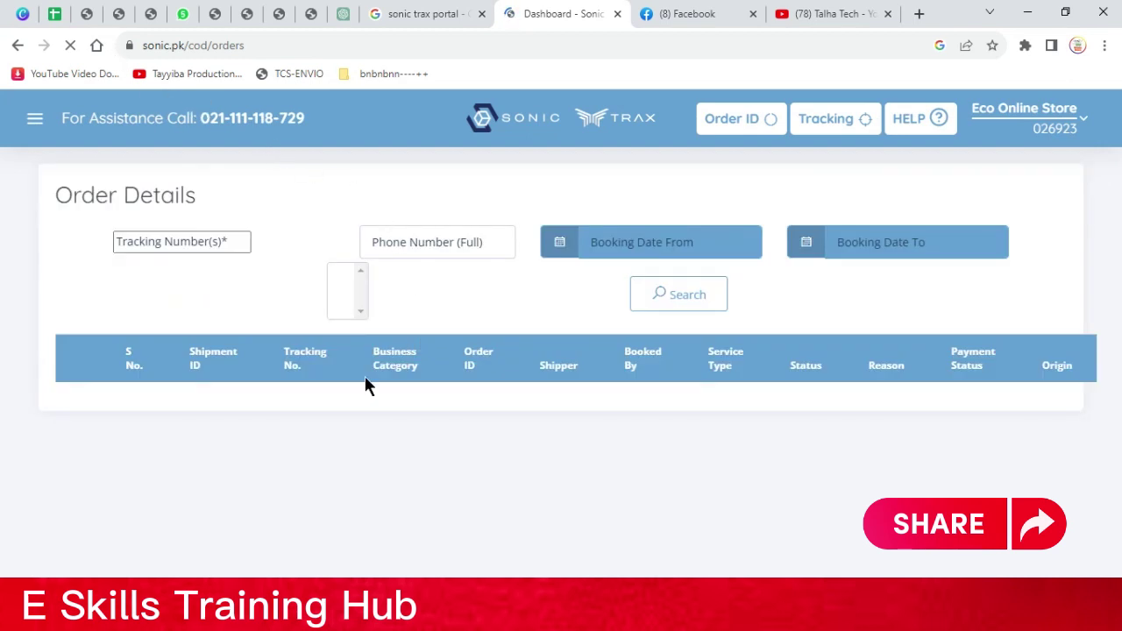
triple_click(214, 355)
triple_click(318, 379)
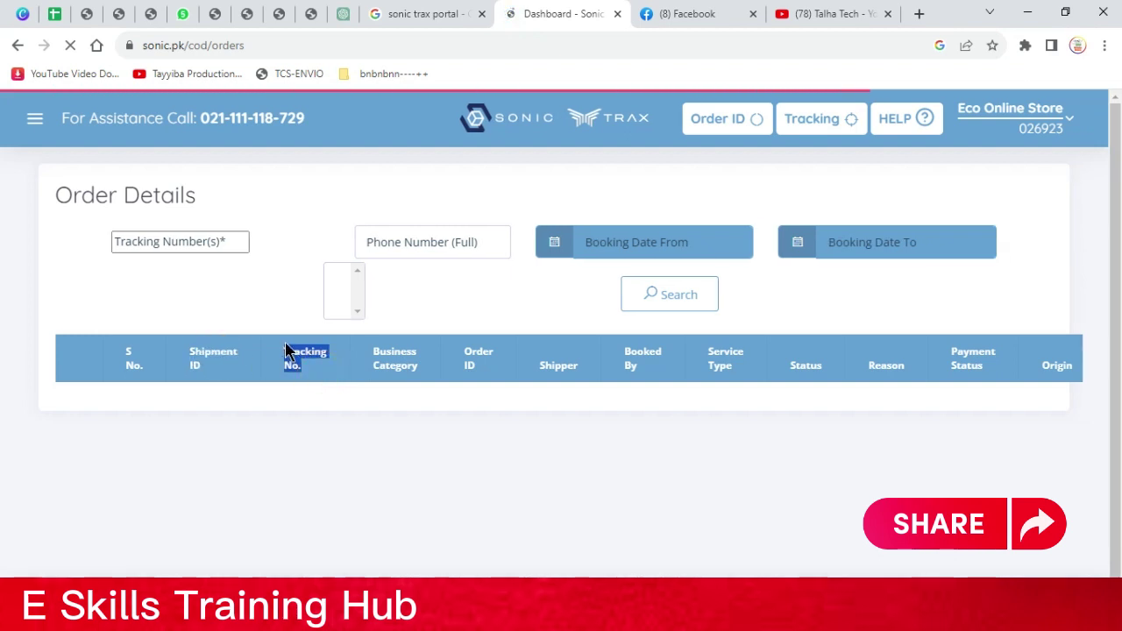
click(433, 370)
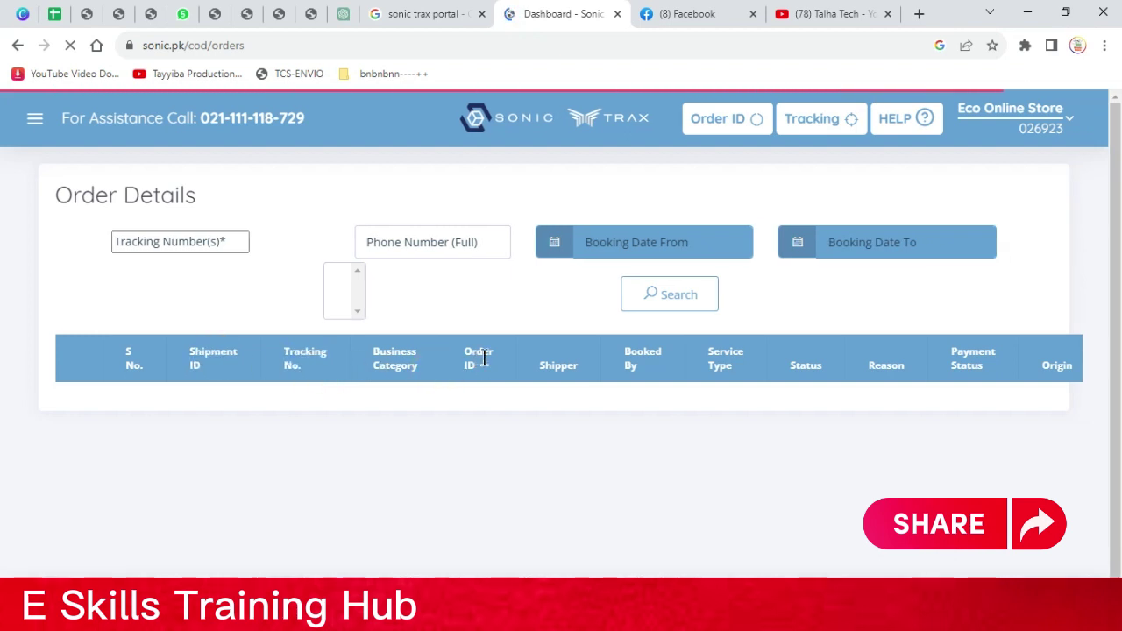
double_click(560, 364)
click(561, 364)
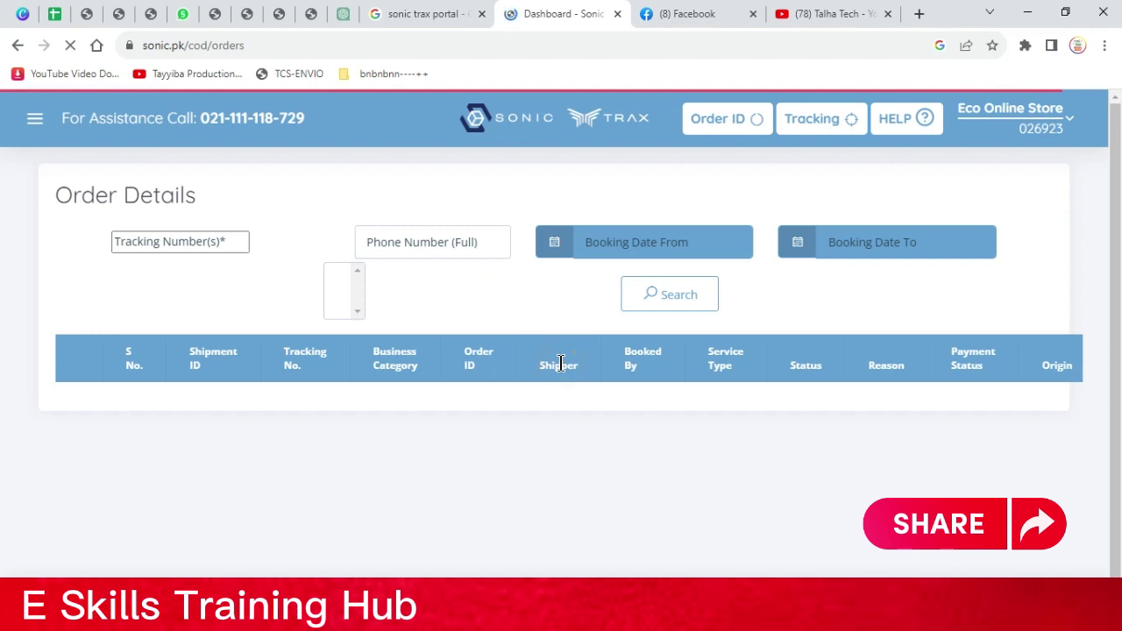
double_click(628, 352)
click(719, 364)
Set the Business Category filter to Domestic and review the filtered orders table
click(517, 614)
click(319, 81)
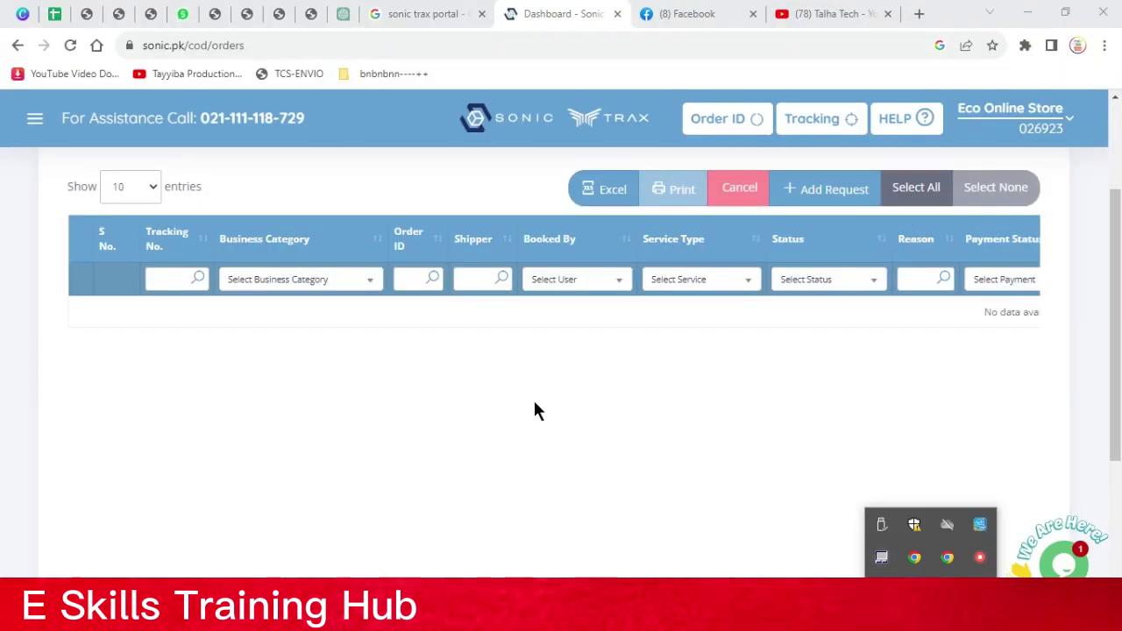
scroll(395, 353, up, 1)
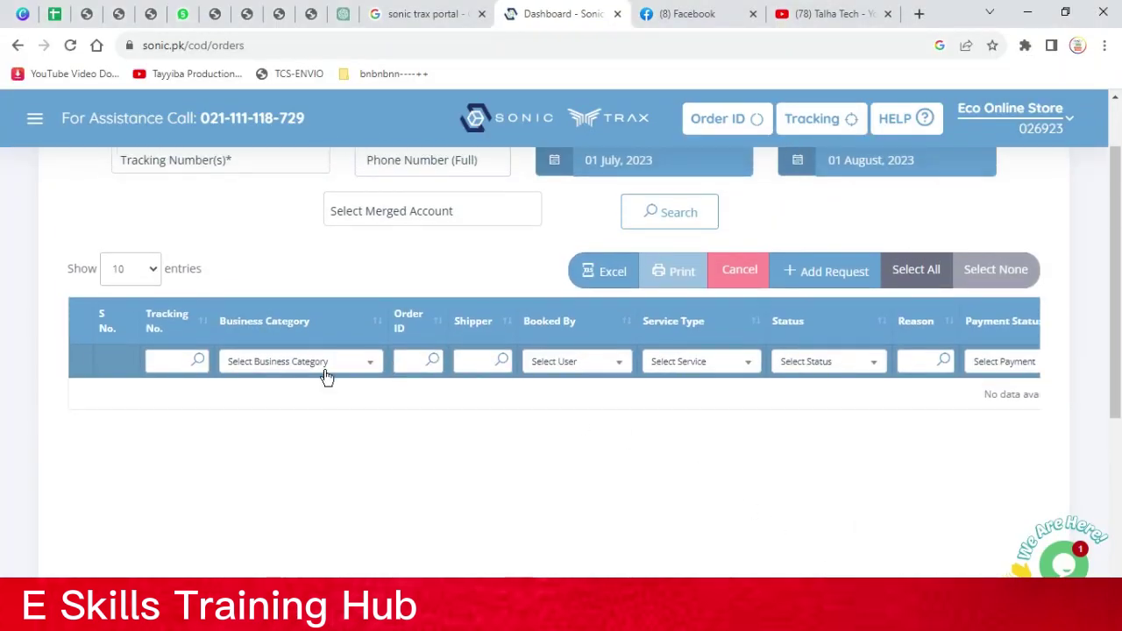
scroll(438, 399, up, 1)
click(358, 442)
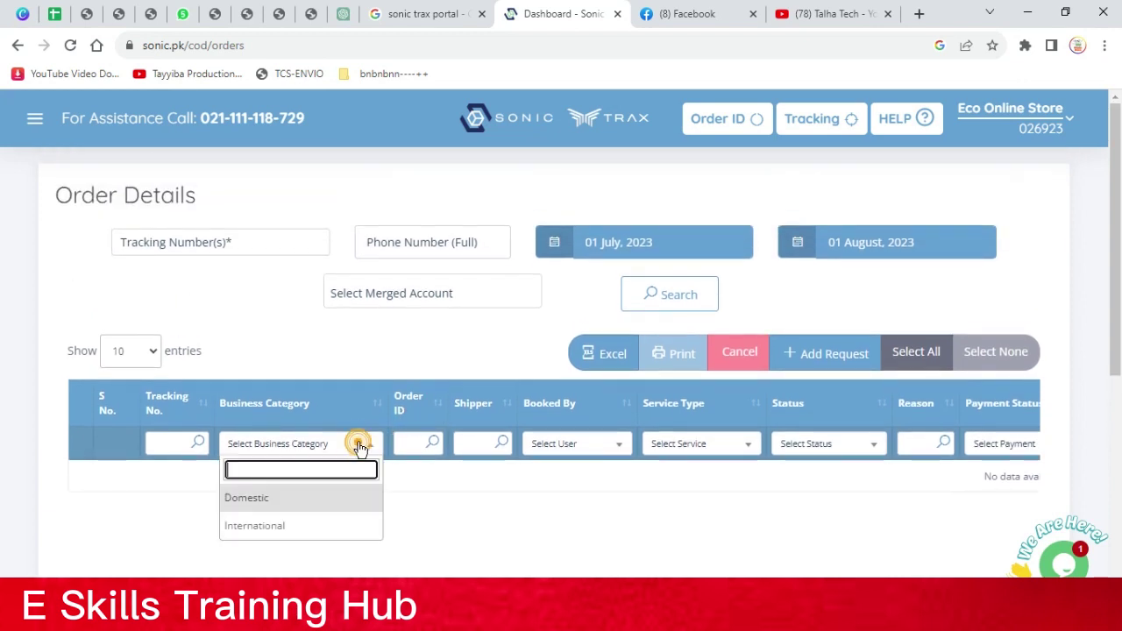
click(283, 506)
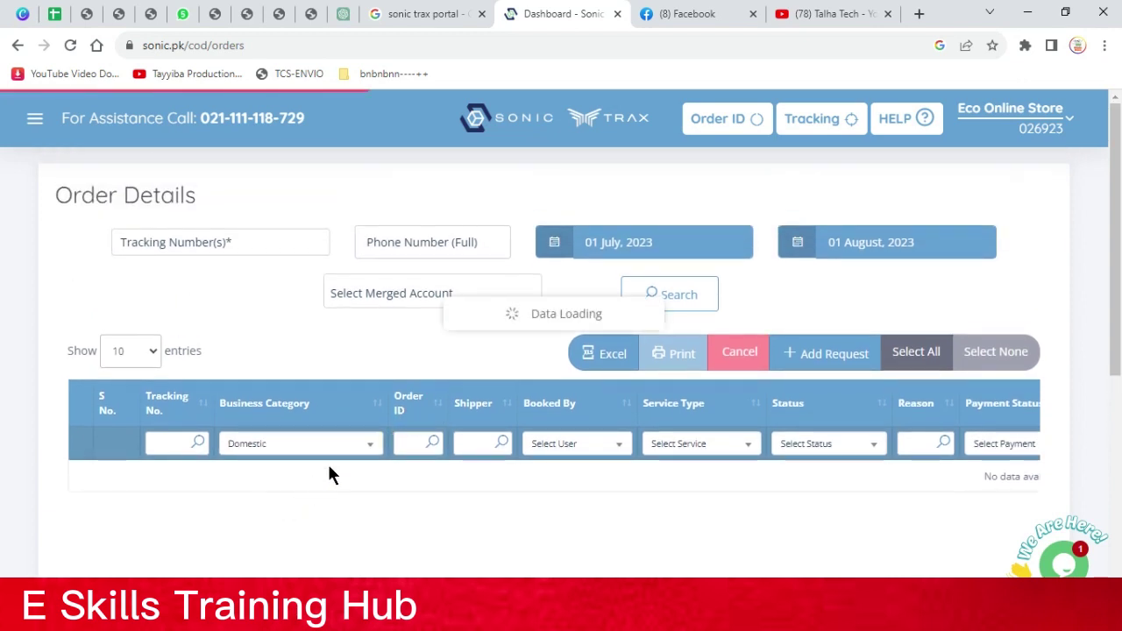
scroll(417, 371, down, 1)
scroll(418, 373, down, 1)
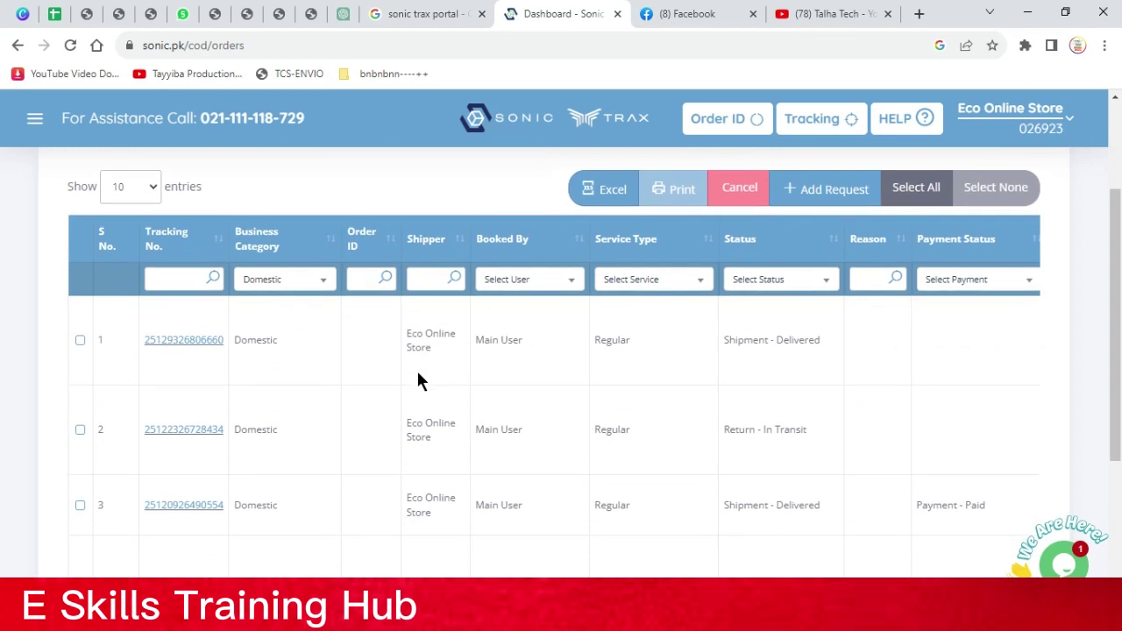
scroll(417, 373, down, 3)
scroll(439, 377, up, 2)
scroll(479, 393, up, 2)
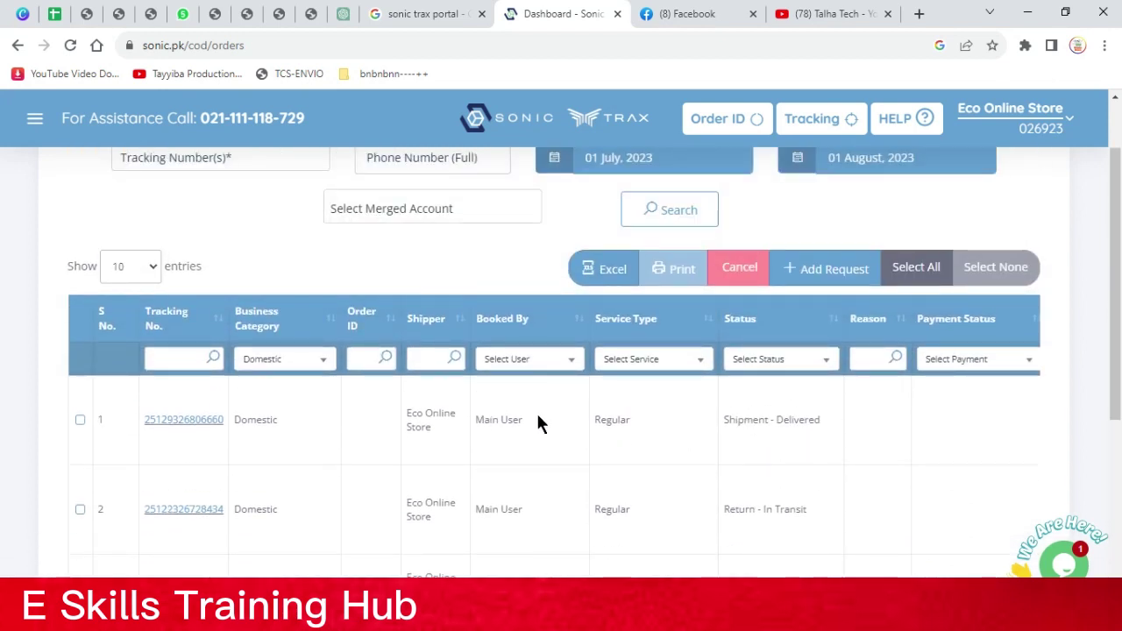
scroll(534, 425, up, 1)
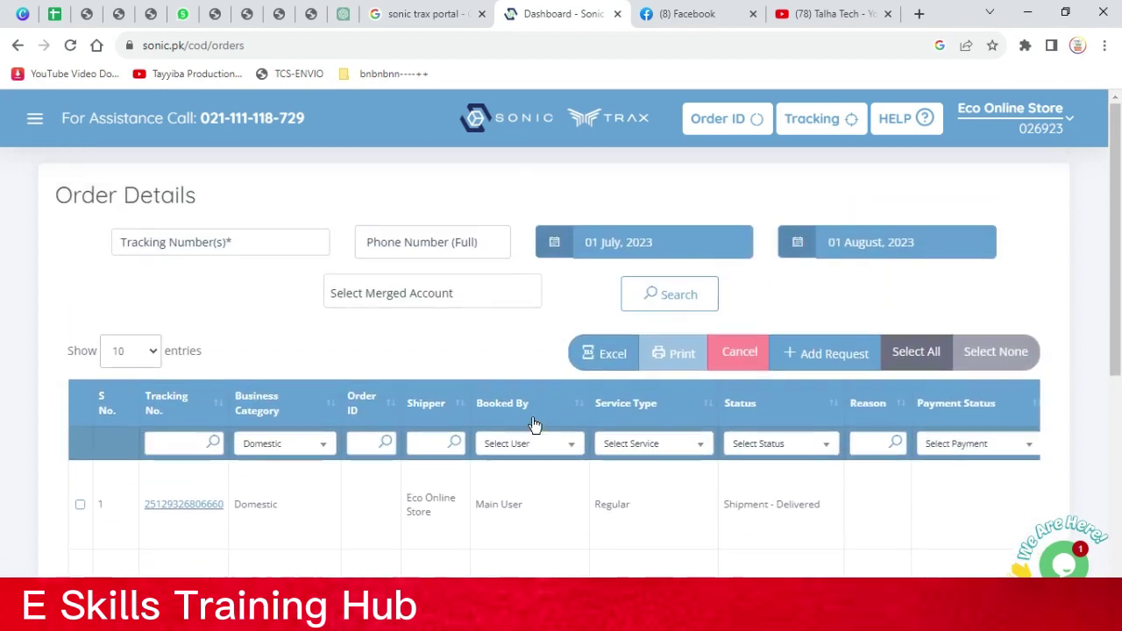
Go through Bookings > Book in the navigation menu to the Order Form
click(36, 123)
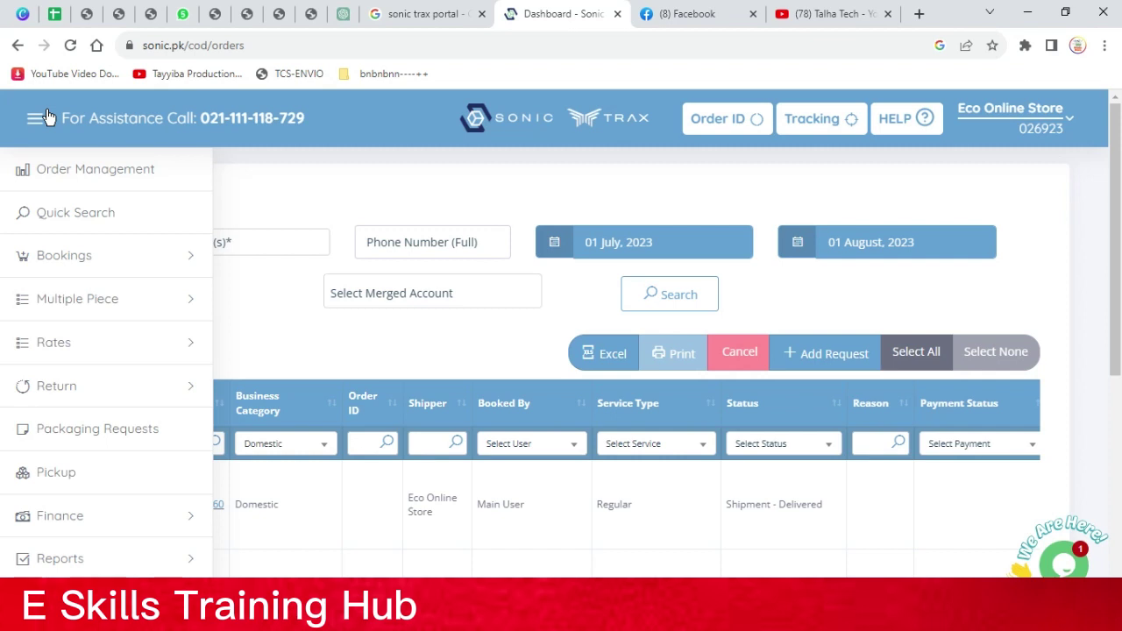
click(128, 261)
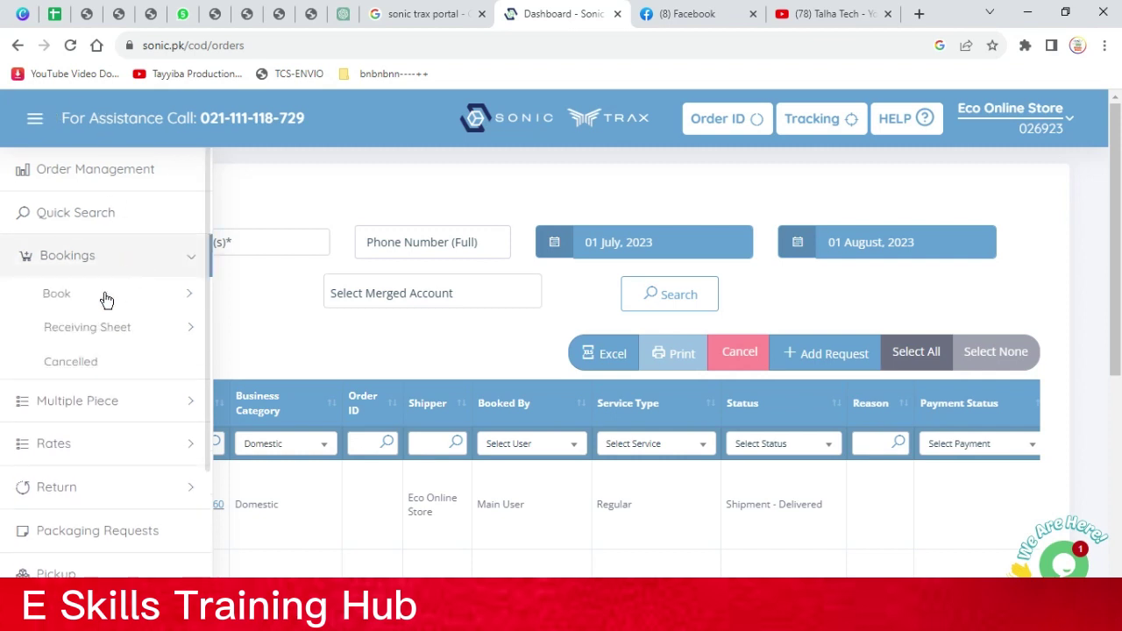
click(106, 298)
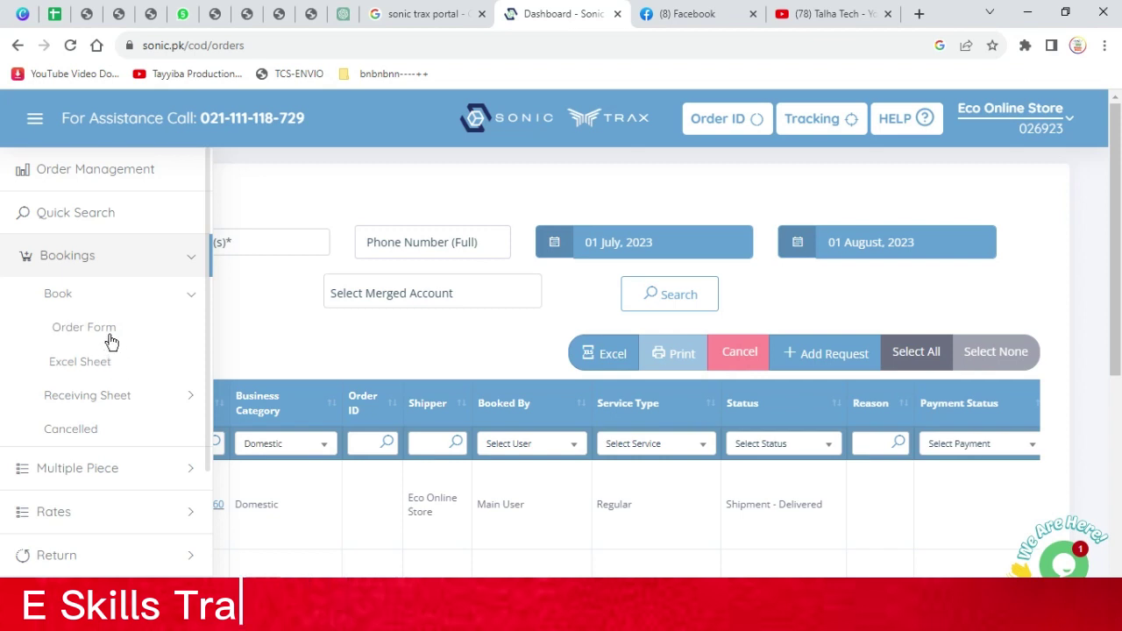
click(111, 334)
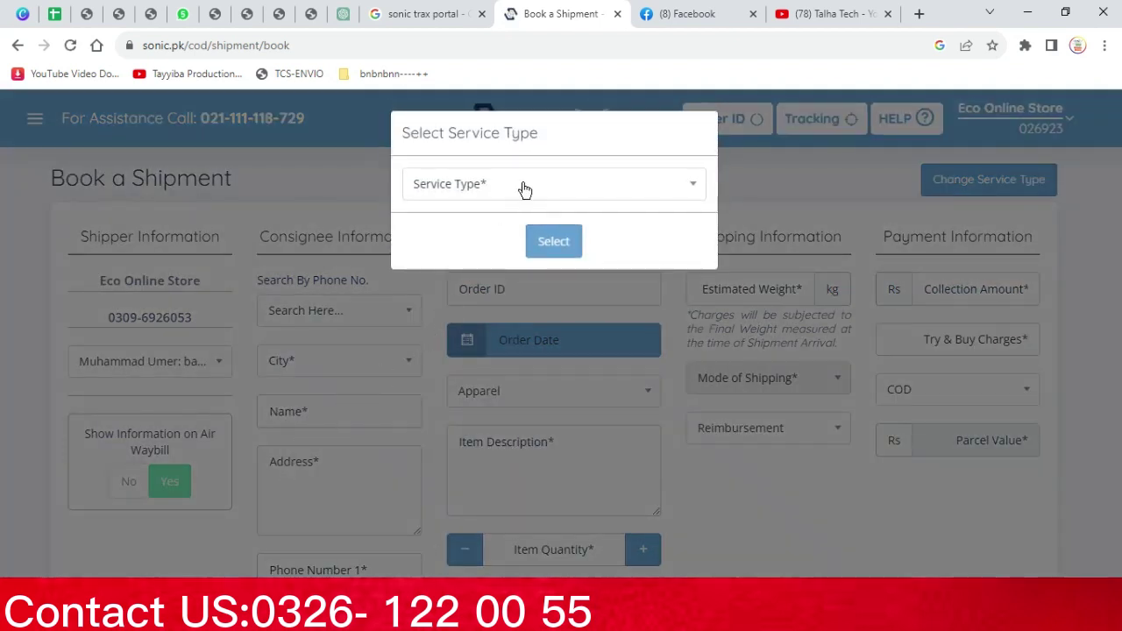
Choose Regular as the service type and confirm the selection
click(521, 183)
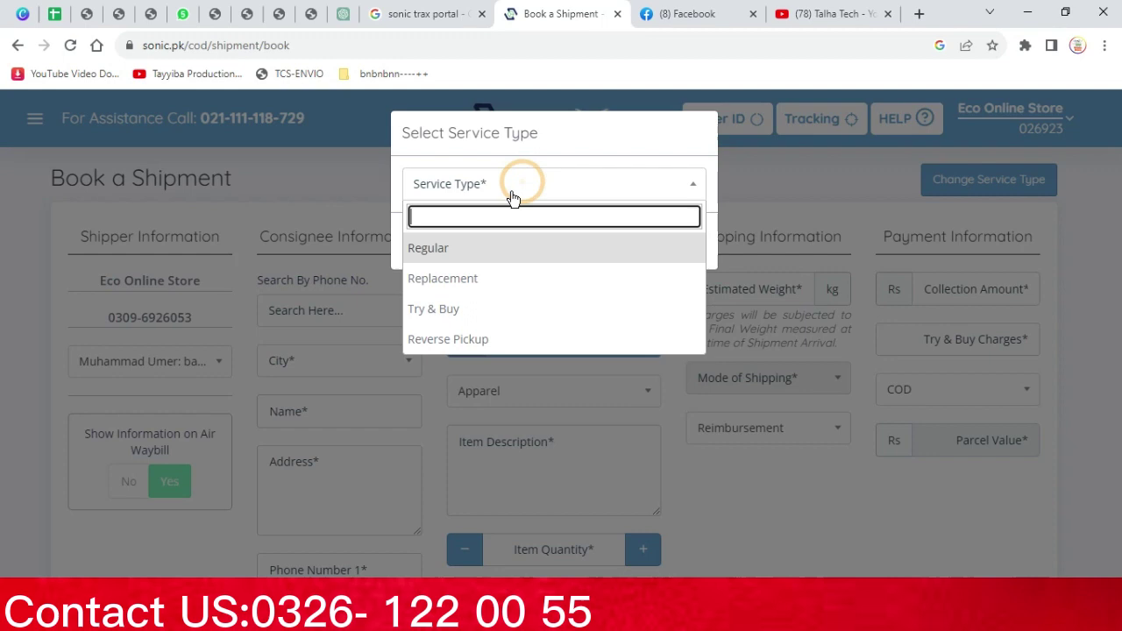
click(498, 248)
click(549, 247)
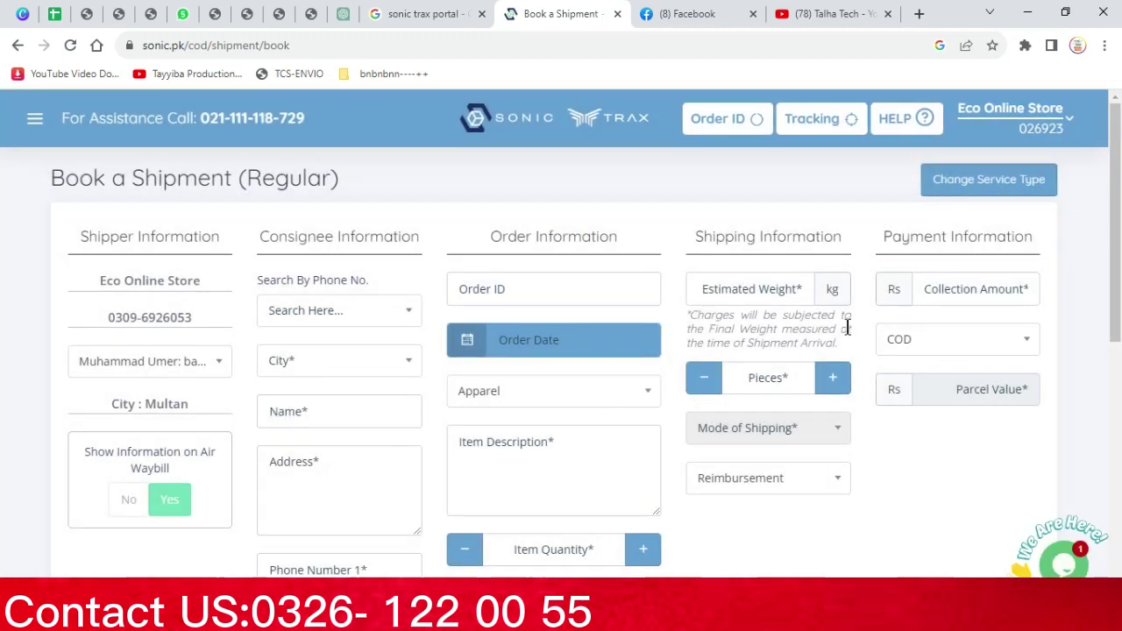
Set the consignee city to Lahore by searching 'lahore' in the City dropdown
click(283, 361)
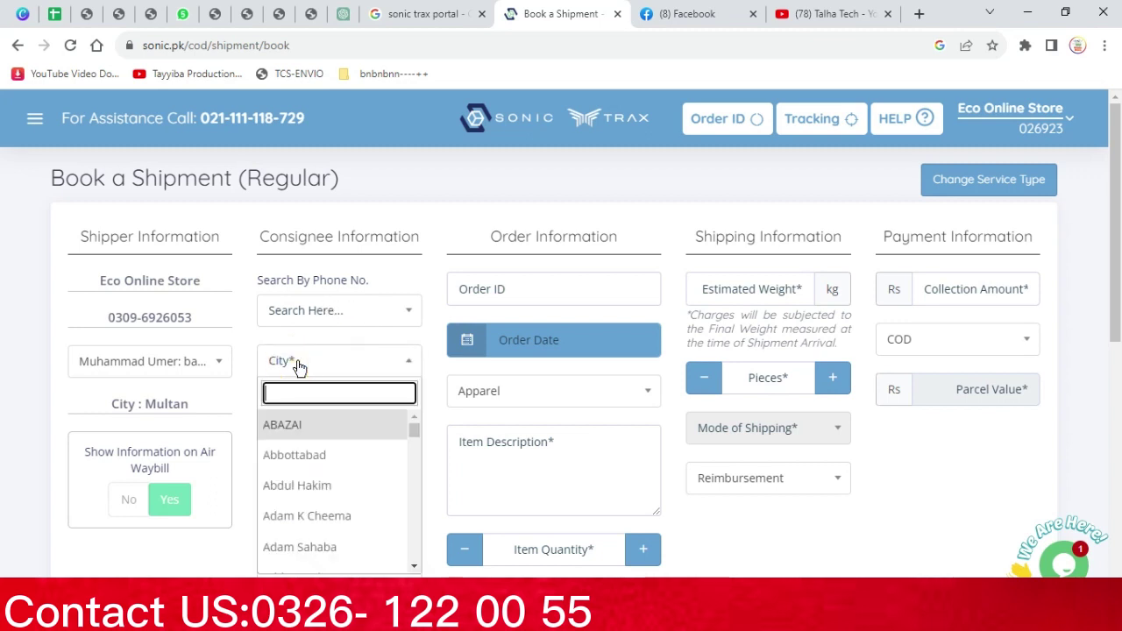
text(lahore)
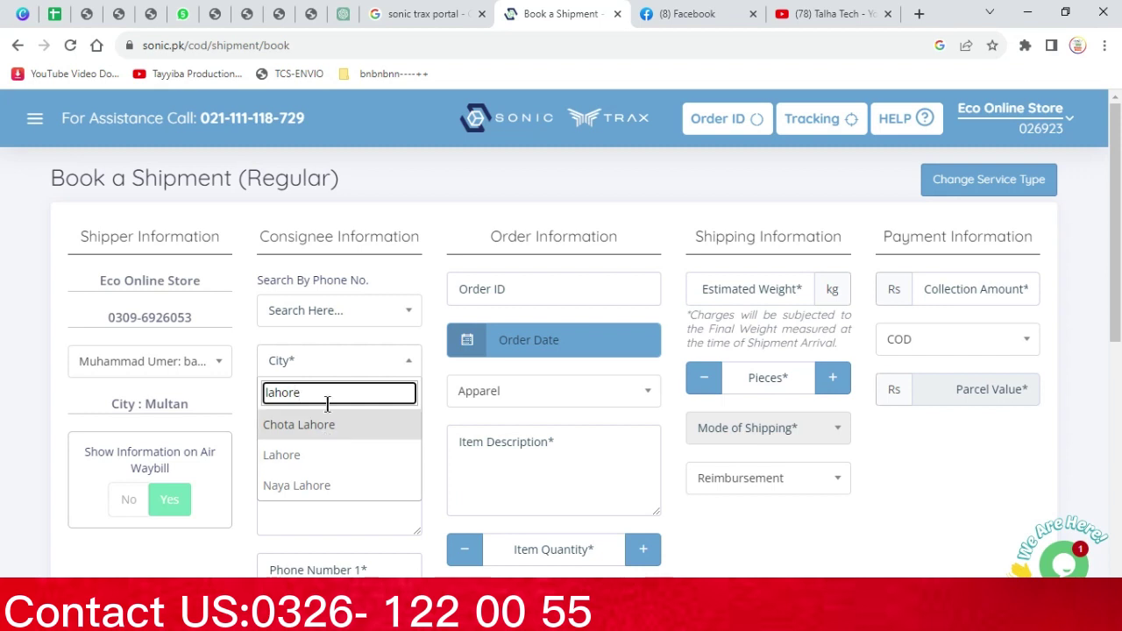
click(318, 451)
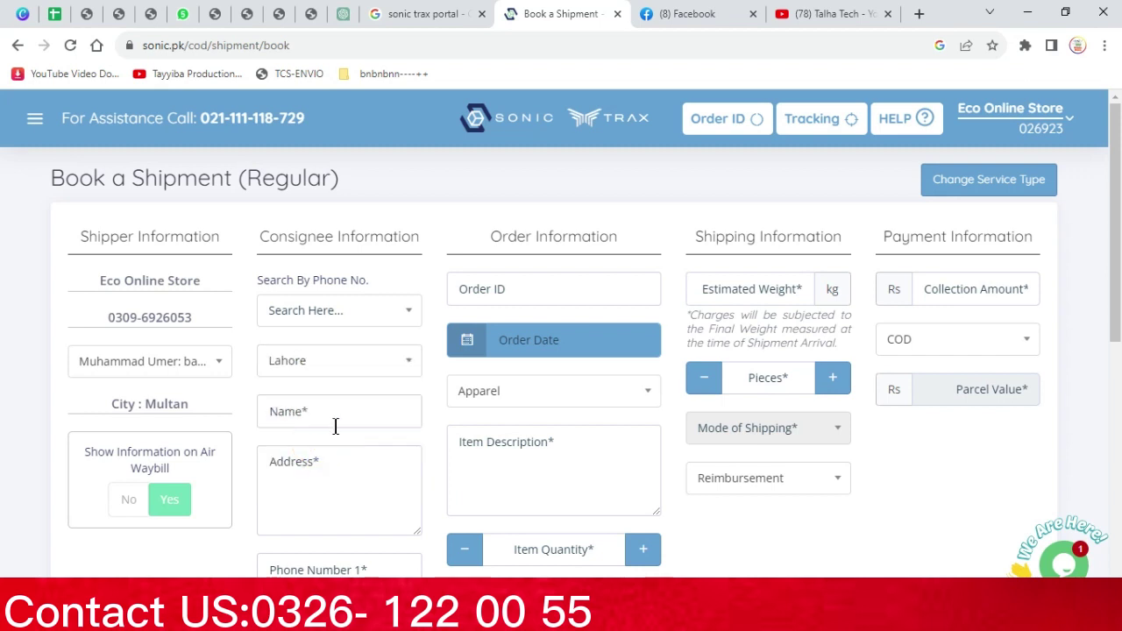
Enter the consignee's name in the Name field
click(339, 412)
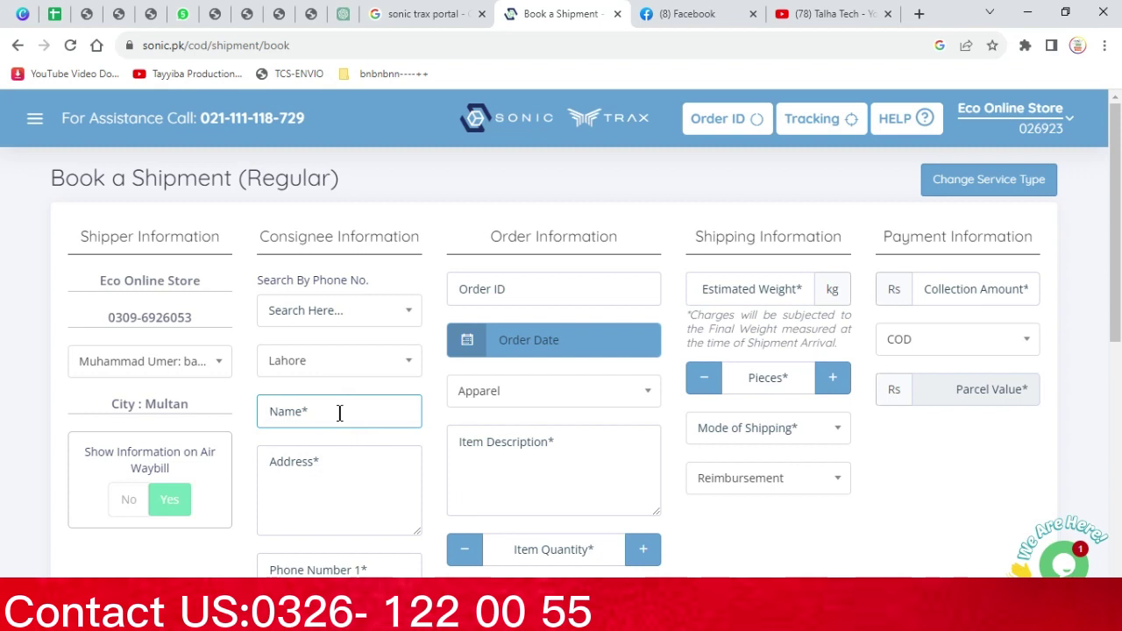
text(Abdullah)
click(402, 461)
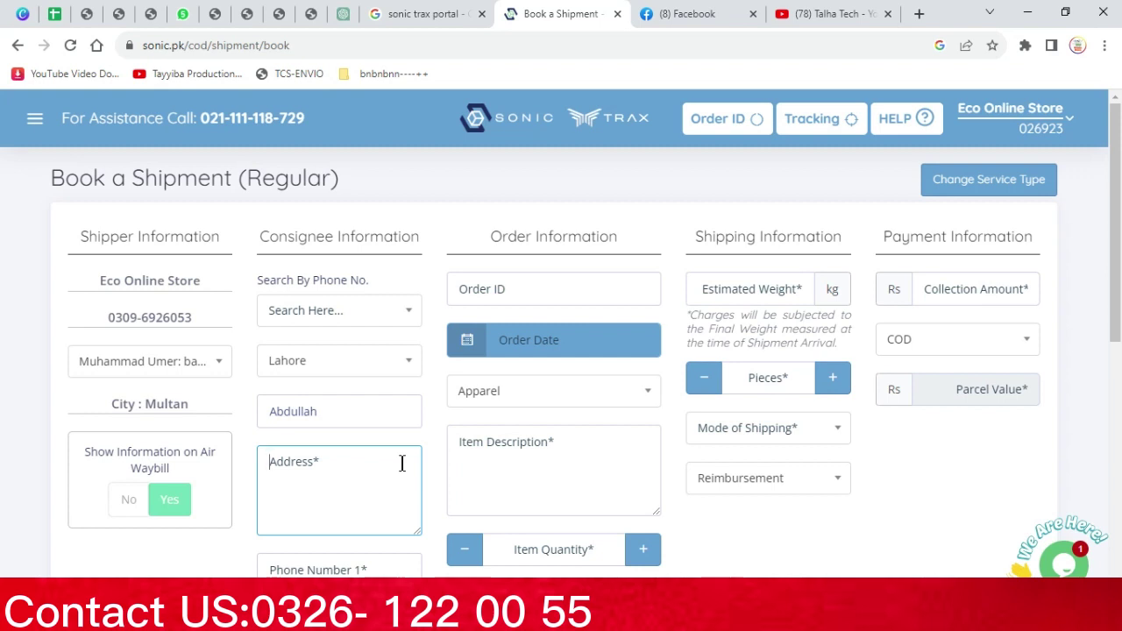
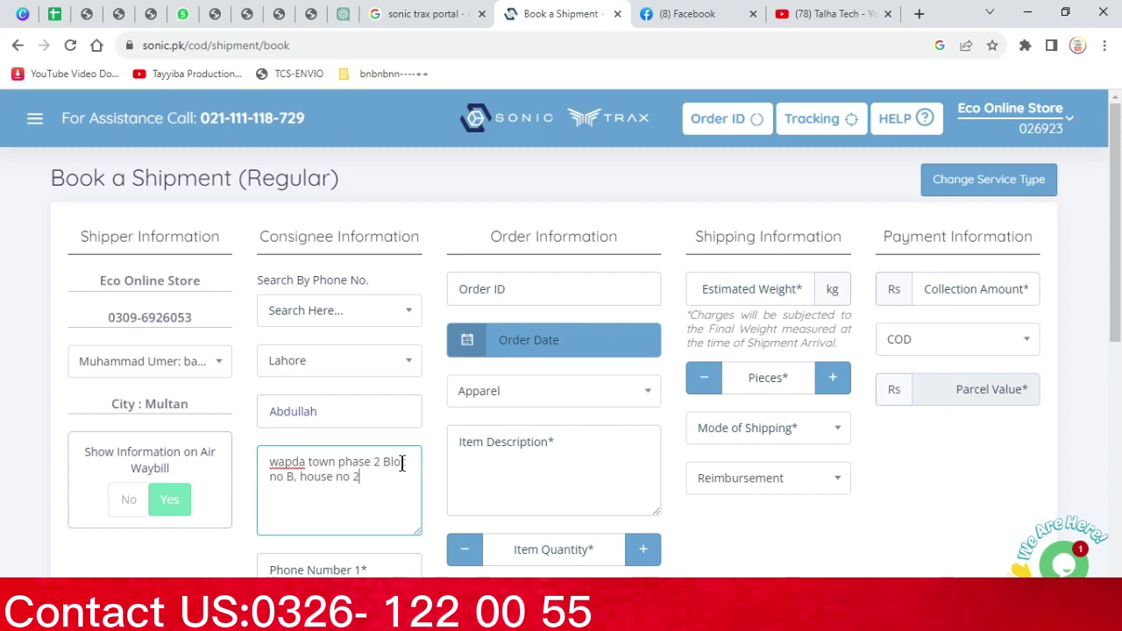
Type the consignee's street address in the Address field, correcting typos along the way
drag(372, 461, 269, 463)
click(380, 465)
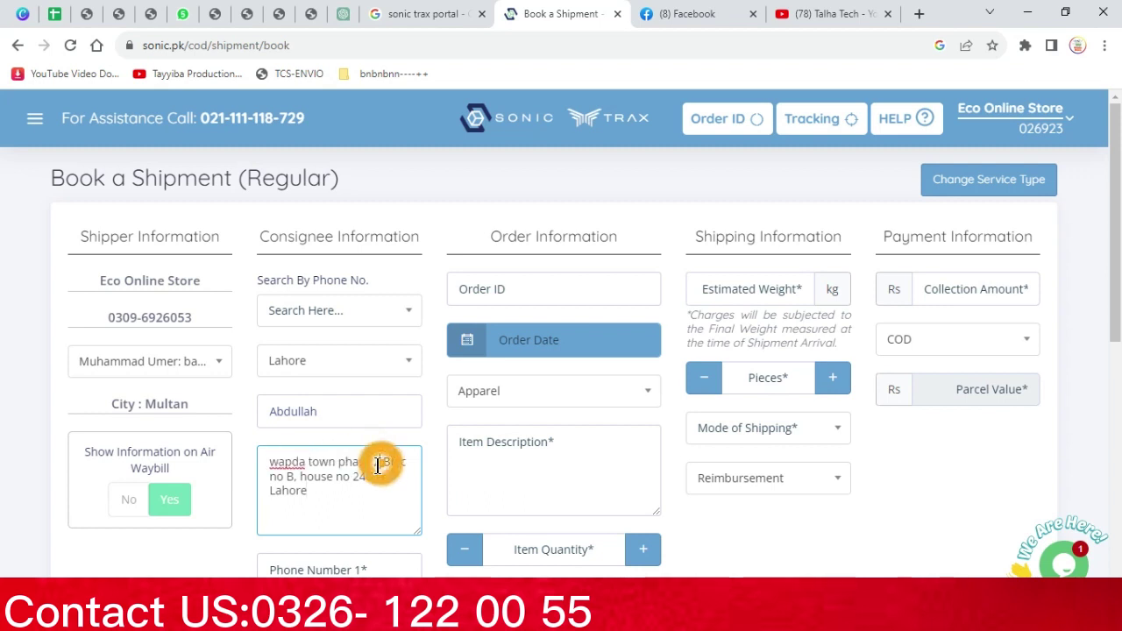
click(297, 475)
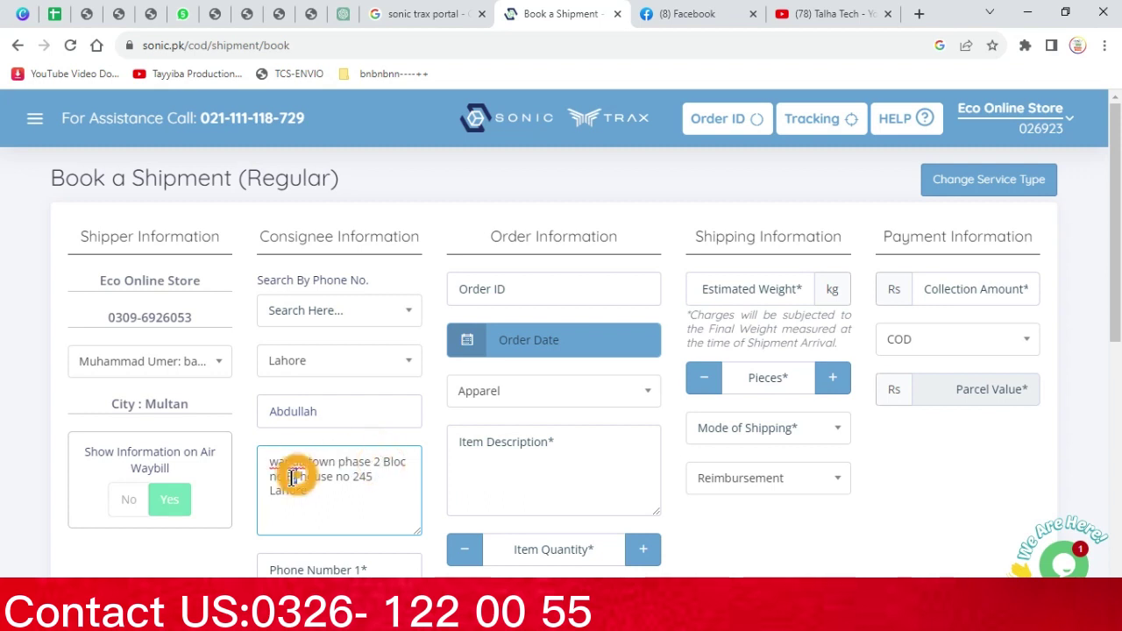
click(362, 475)
click(329, 495)
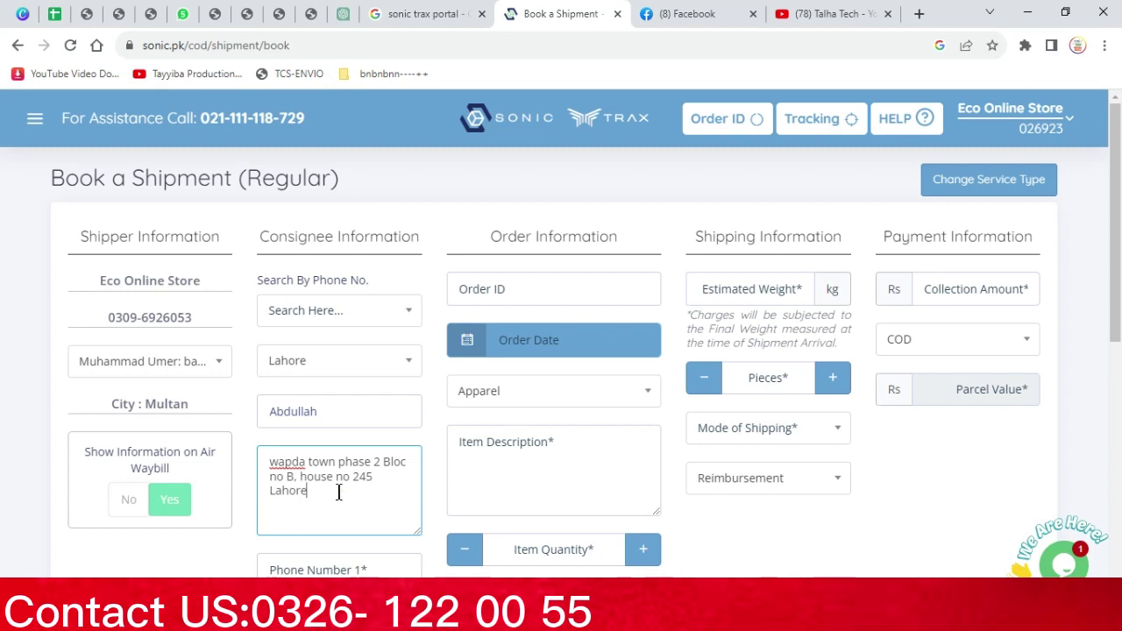
Select the full Lahore delivery address text in the consignee address box
drag(341, 494, 259, 462)
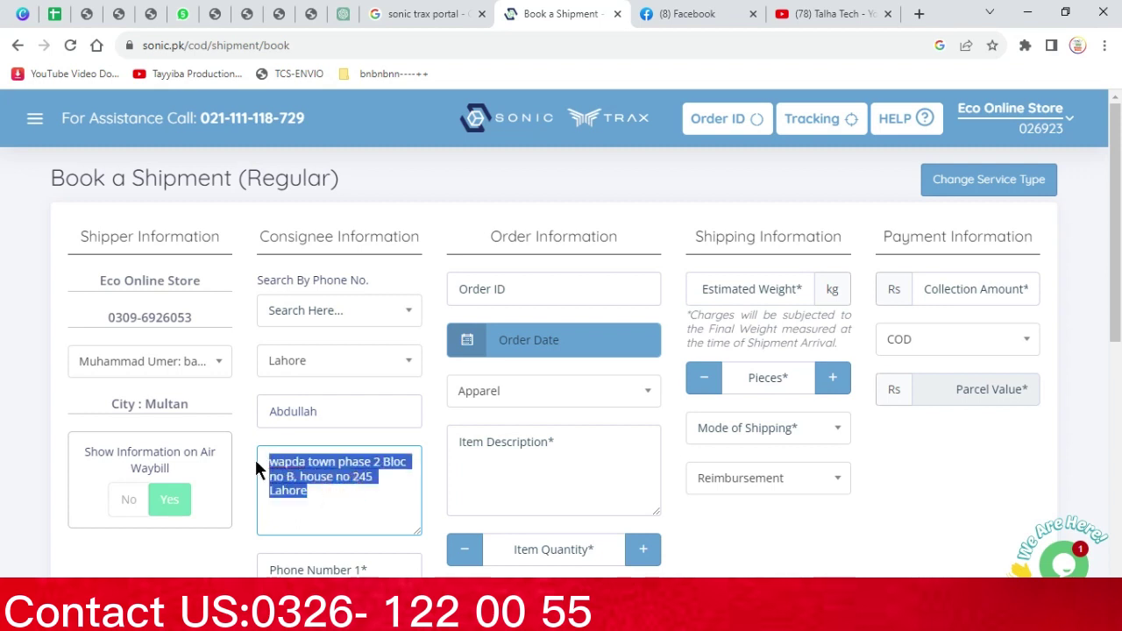
click(328, 493)
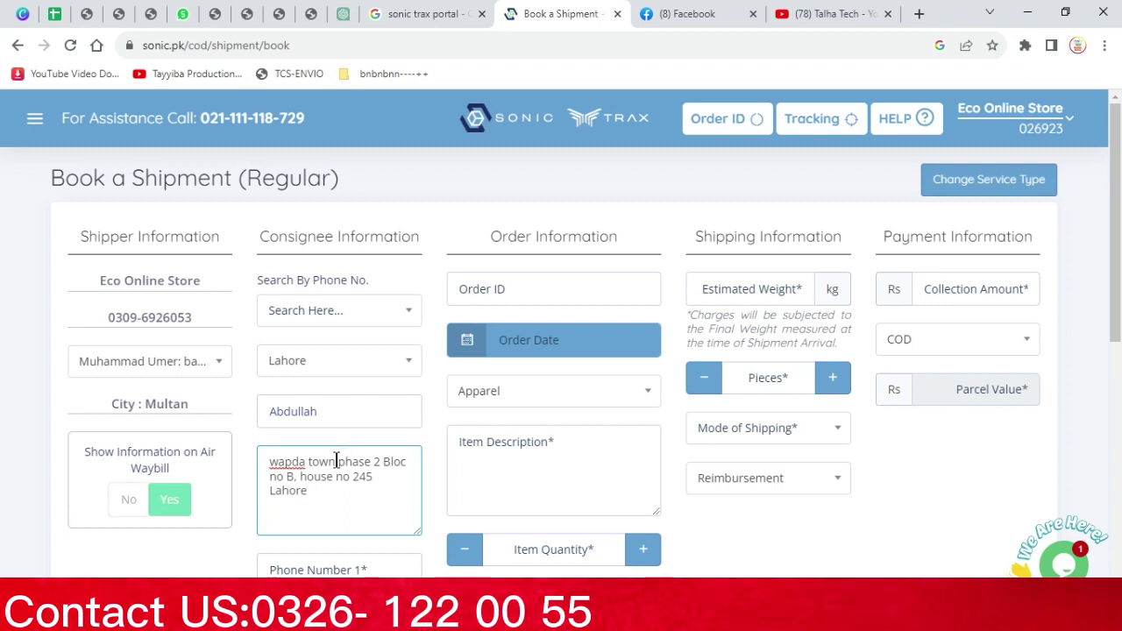
drag(332, 520, 251, 454)
click(350, 516)
drag(366, 509, 272, 452)
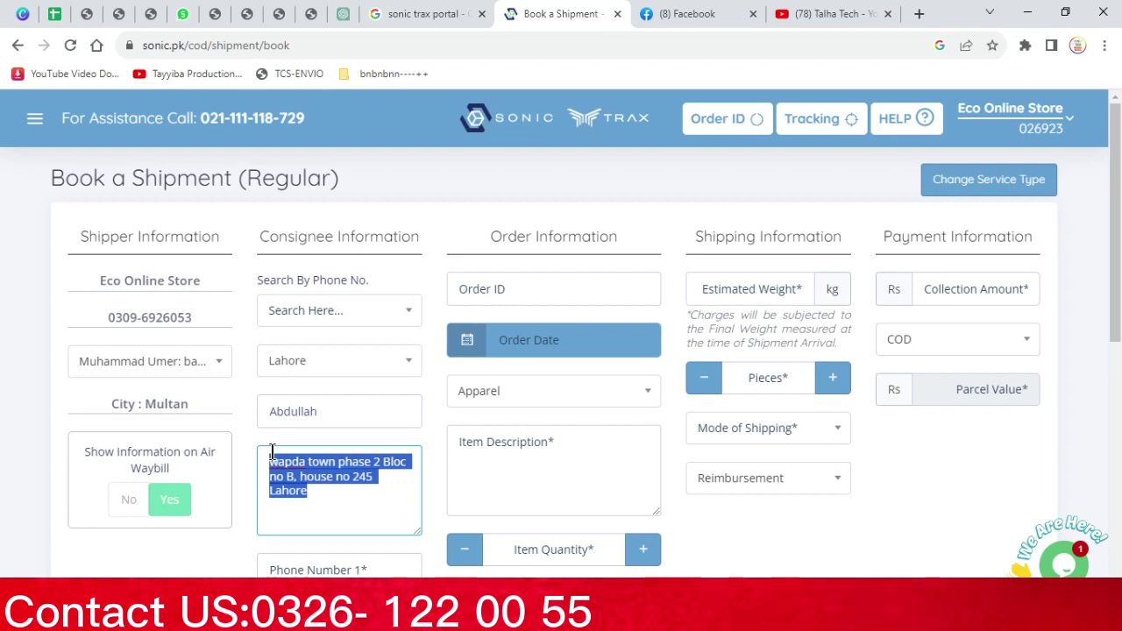
click(291, 481)
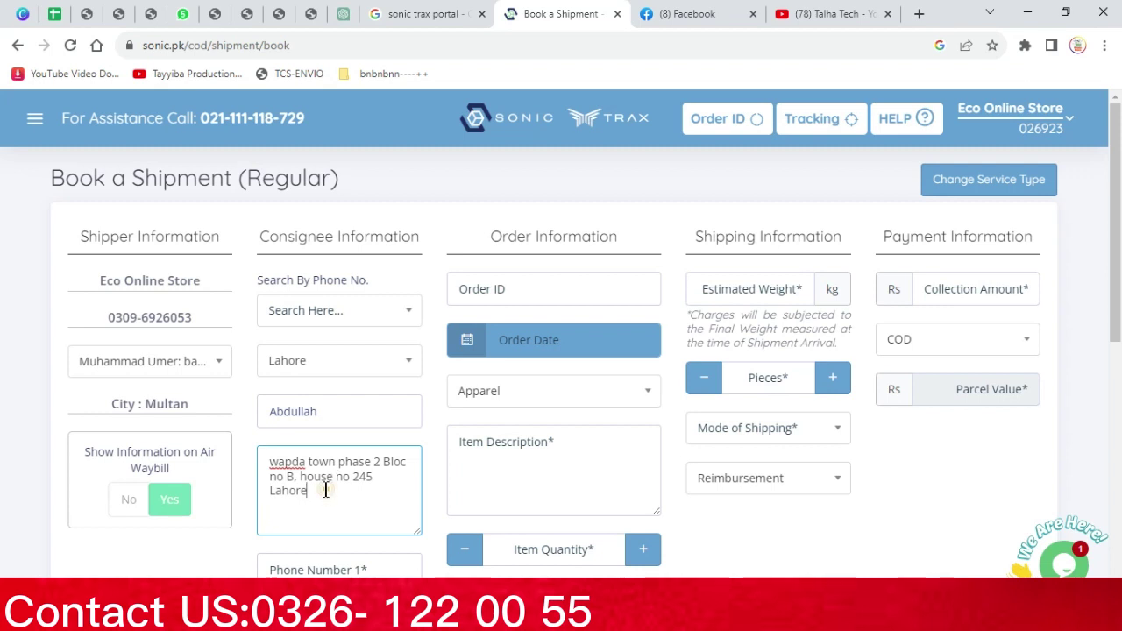
drag(326, 491, 264, 463)
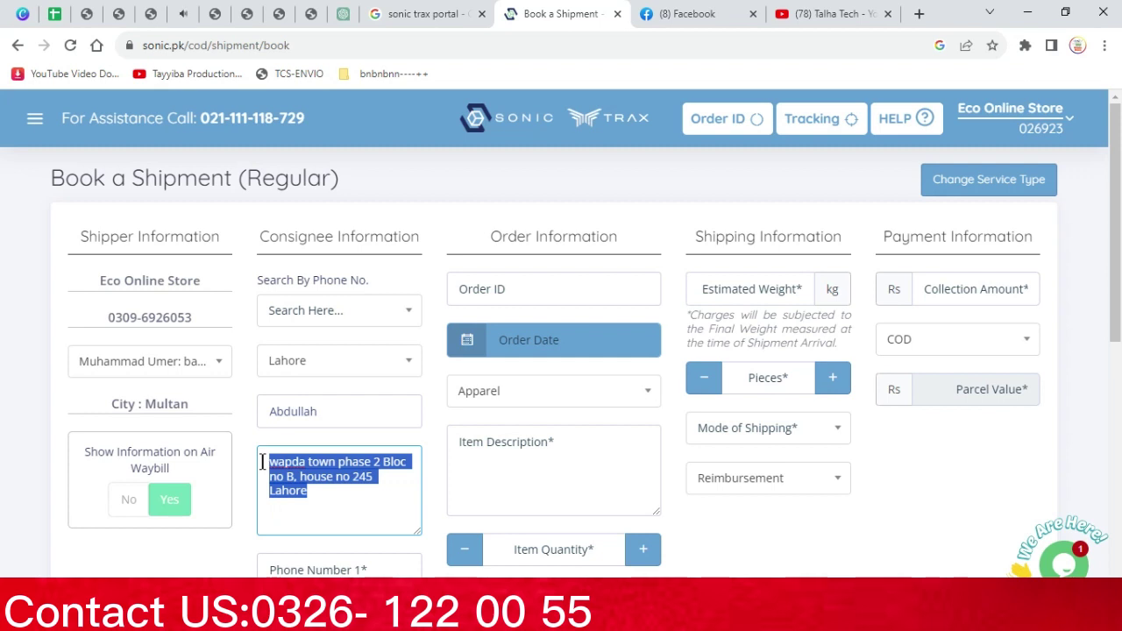
Enter 'Client ko parcel deliver krna sa 20 min phle call kr lin' as the special instruction
click(523, 474)
scroll(521, 475, down, 4)
click(517, 313)
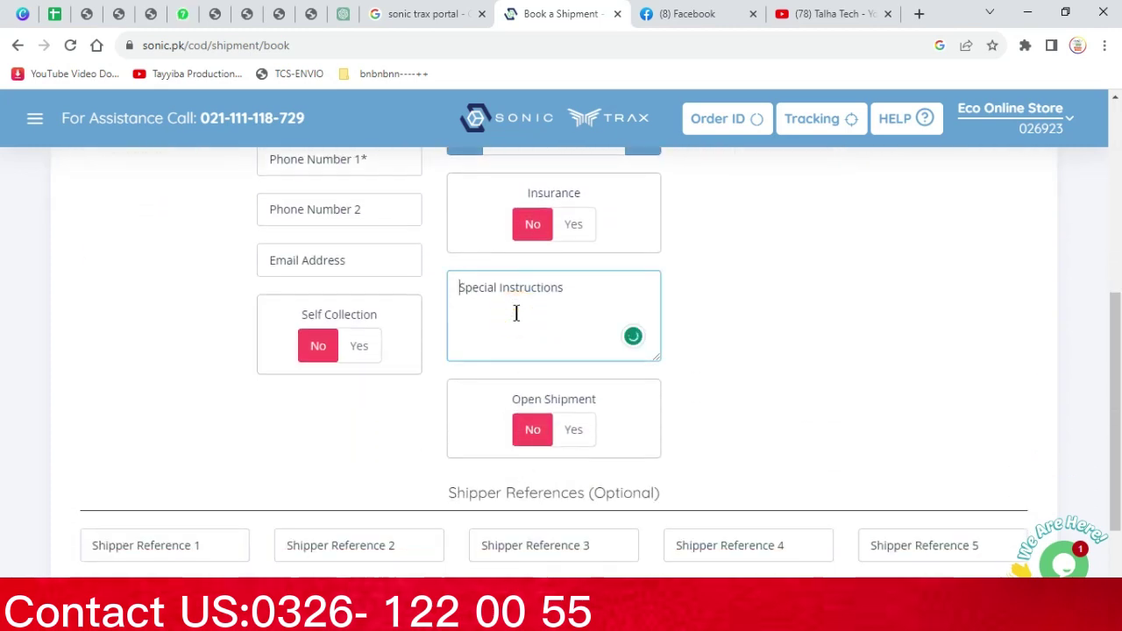
text(Client ko pa)
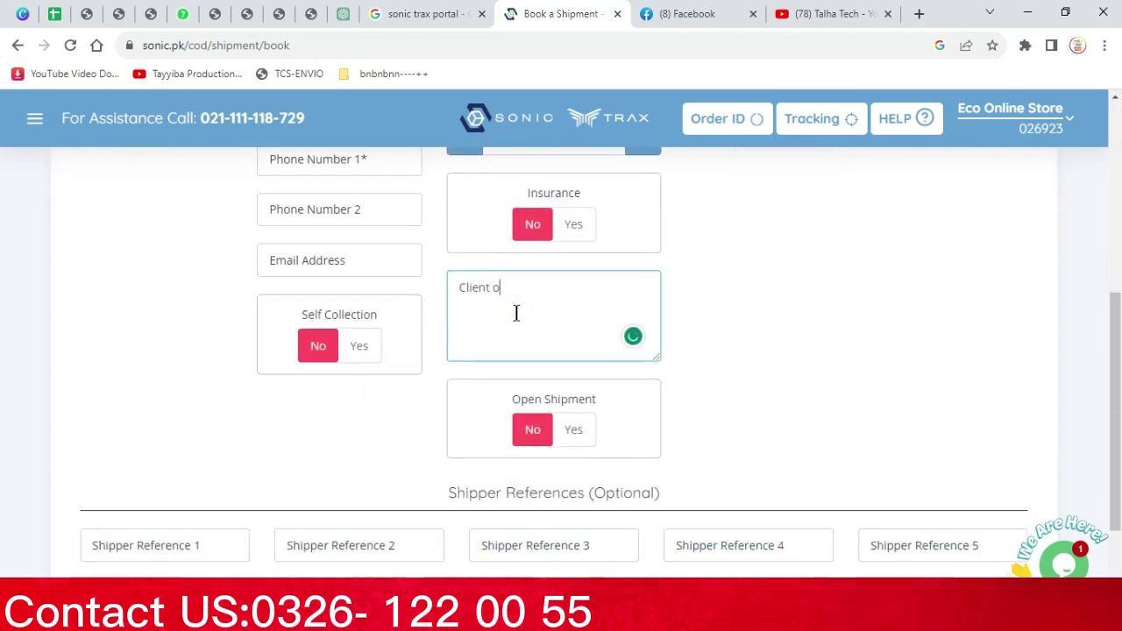
text(rcel )
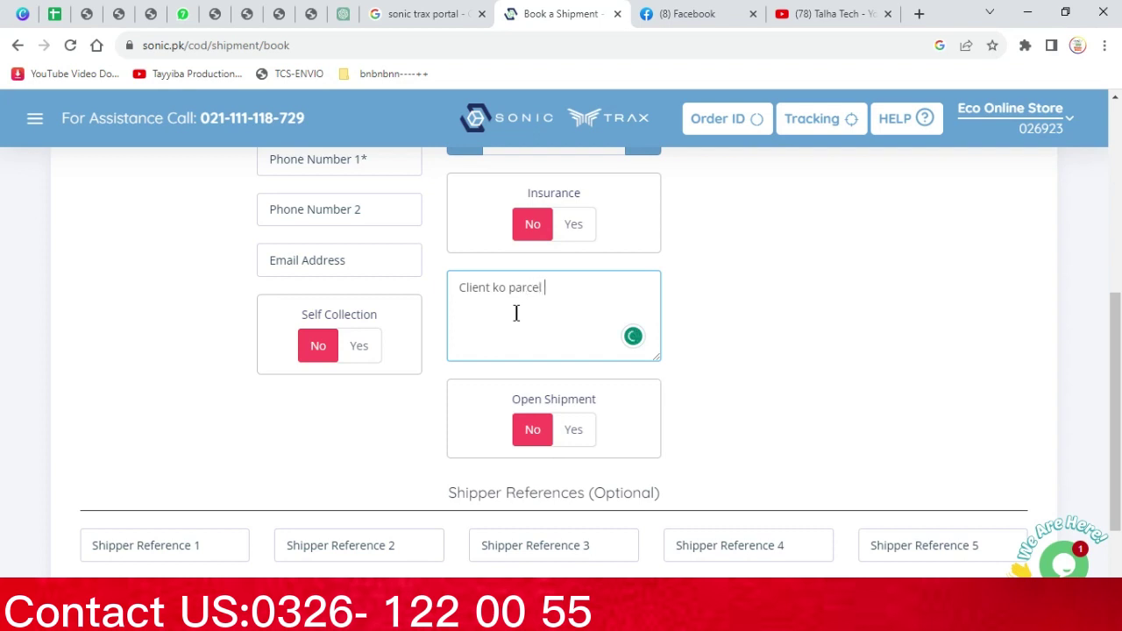
text(deliver kr)
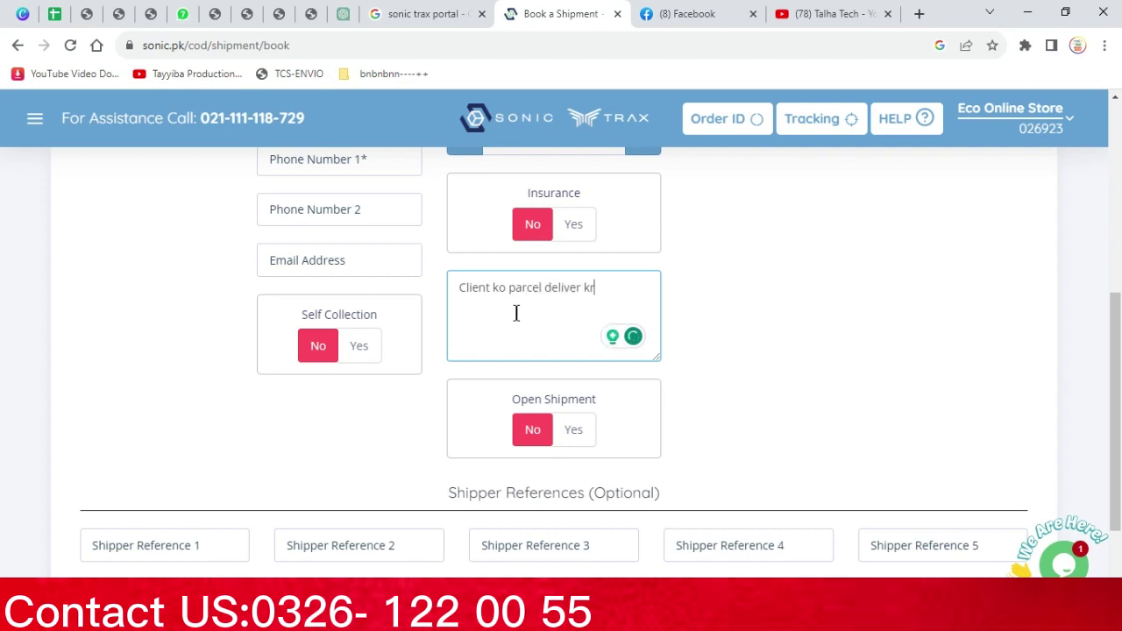
text(na sa 20 min)
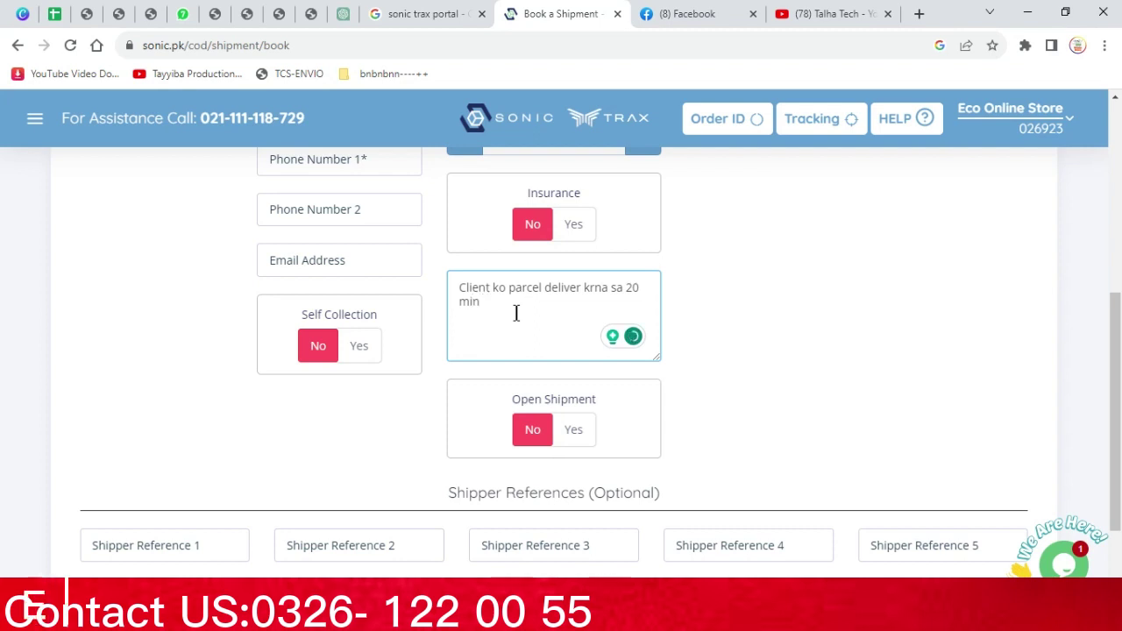
text( phle call kr lin.)
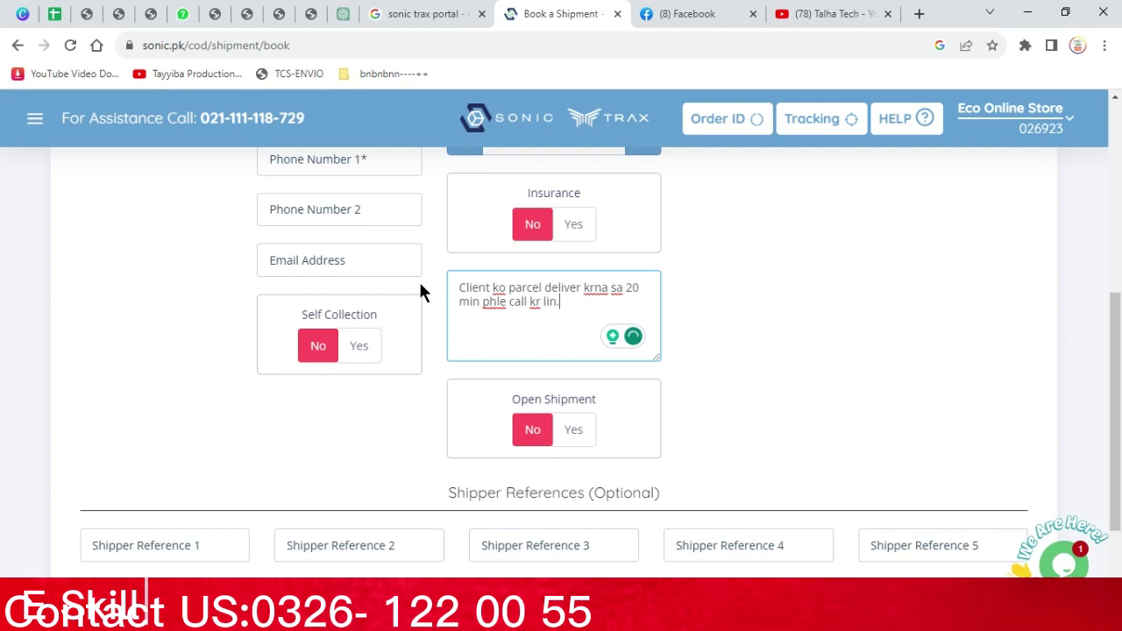
Check the special instruction text by selecting it all, then go back to the consignee address box
scroll(406, 271, down, 1)
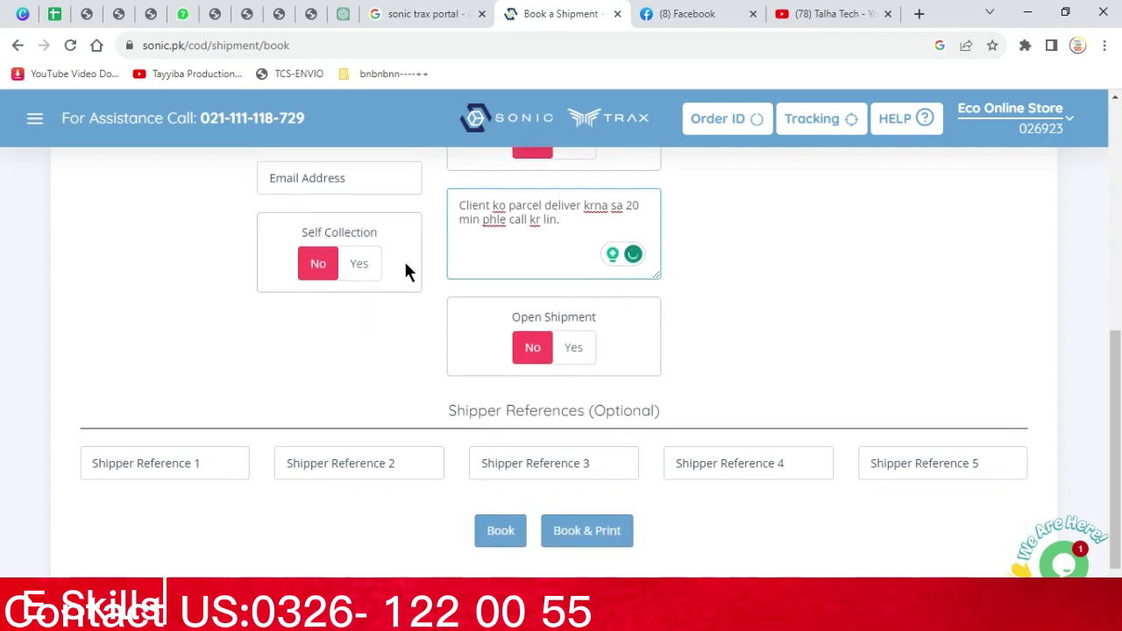
scroll(421, 289, up, 3)
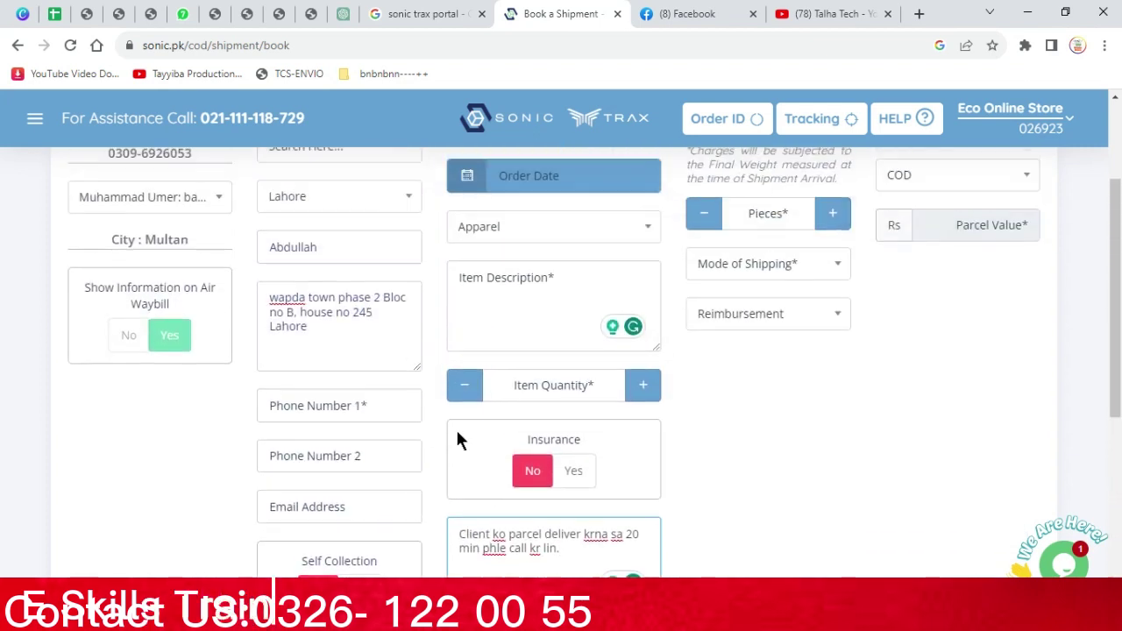
scroll(456, 428, up, 1)
drag(558, 550, 497, 544)
key(ctrl+a)
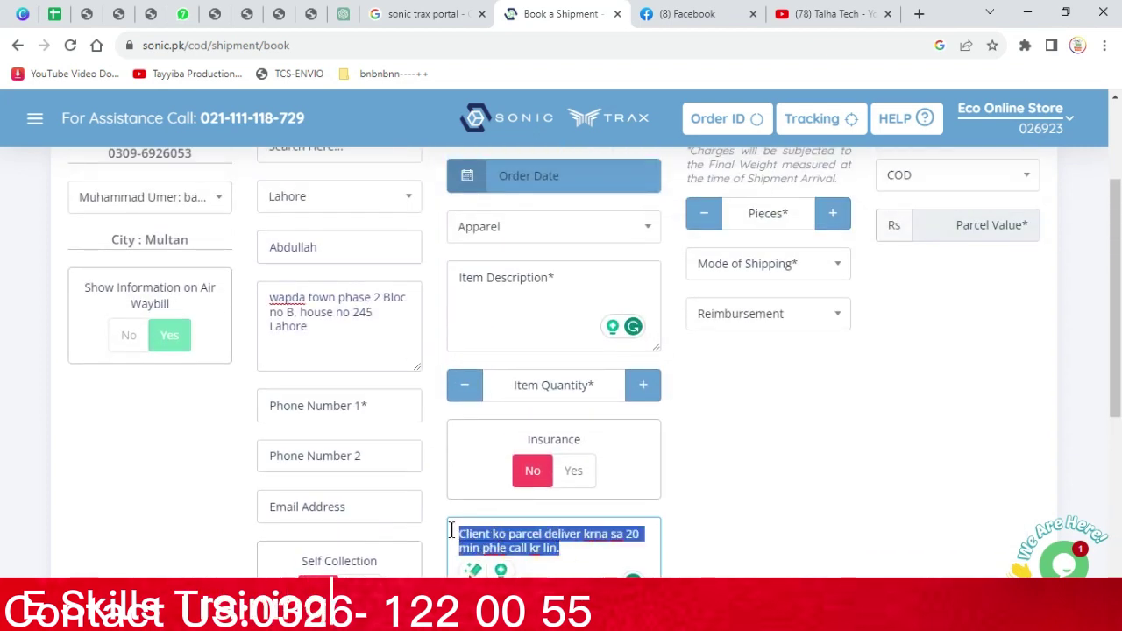
click(749, 467)
click(337, 338)
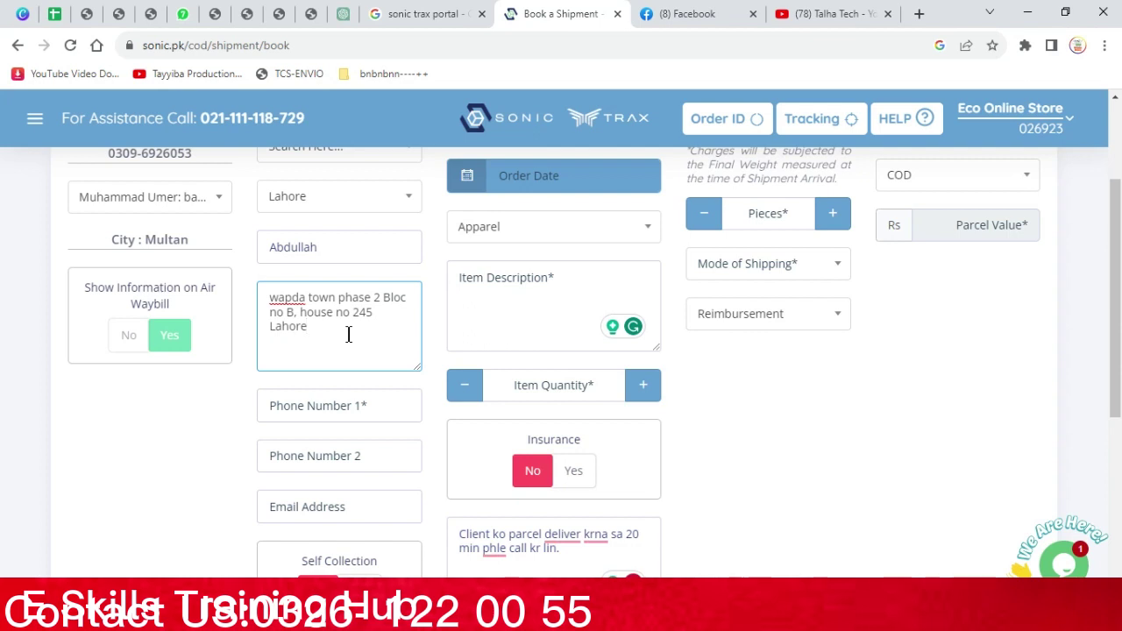
scroll(369, 379, down, 2)
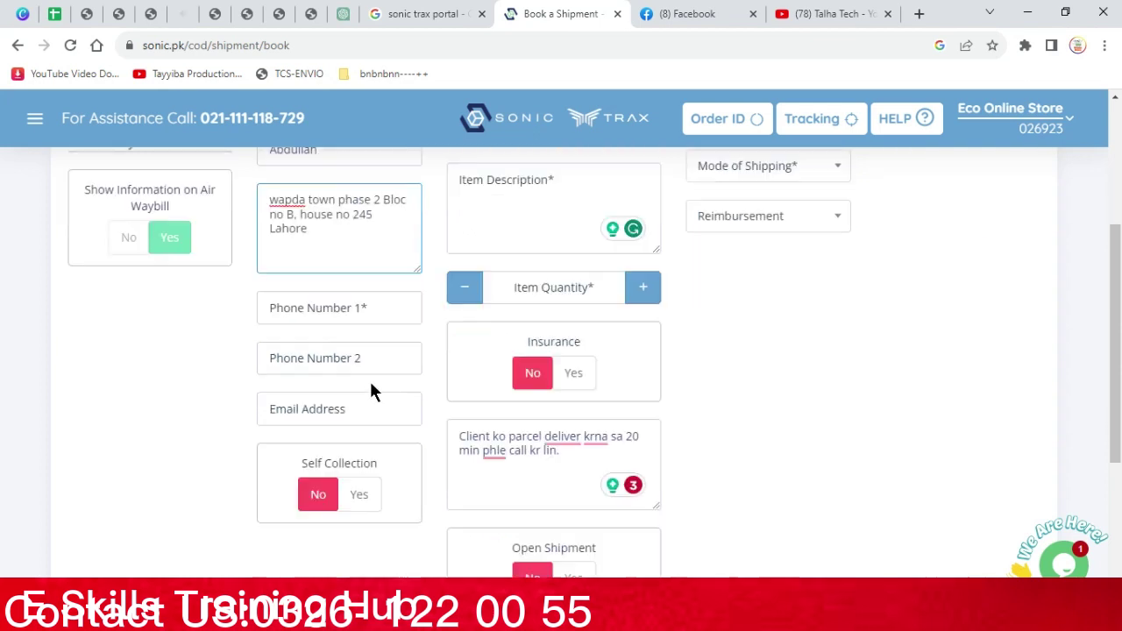
Set Self Collection to Yes, then select the consignee address text again
click(355, 429)
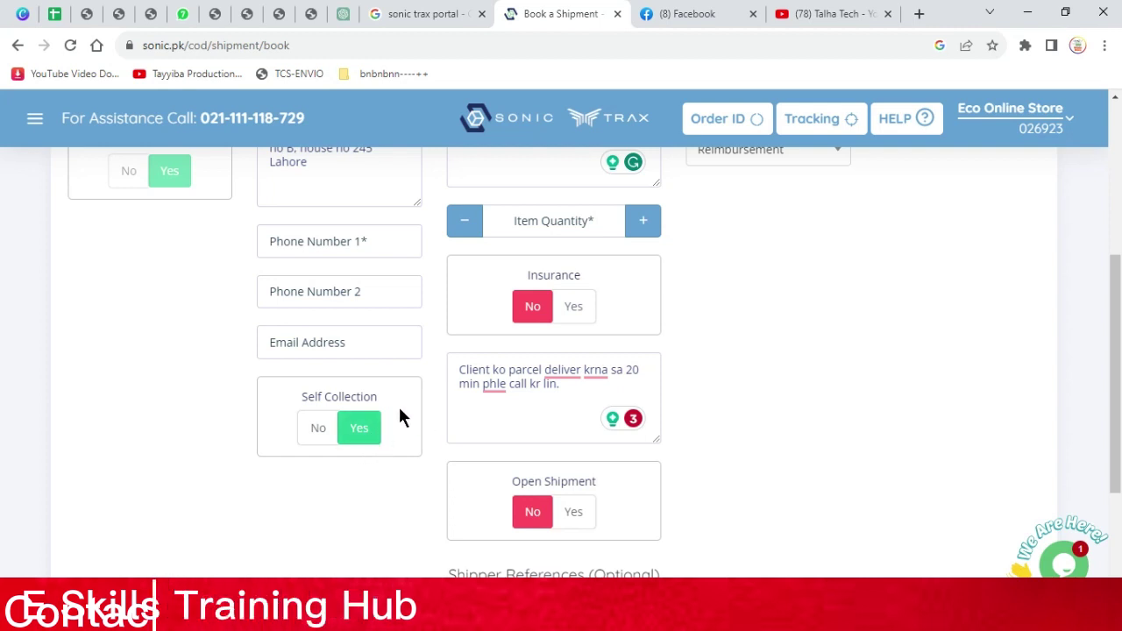
scroll(408, 474, up, 1)
scroll(406, 466, up, 1)
scroll(390, 460, down, 2)
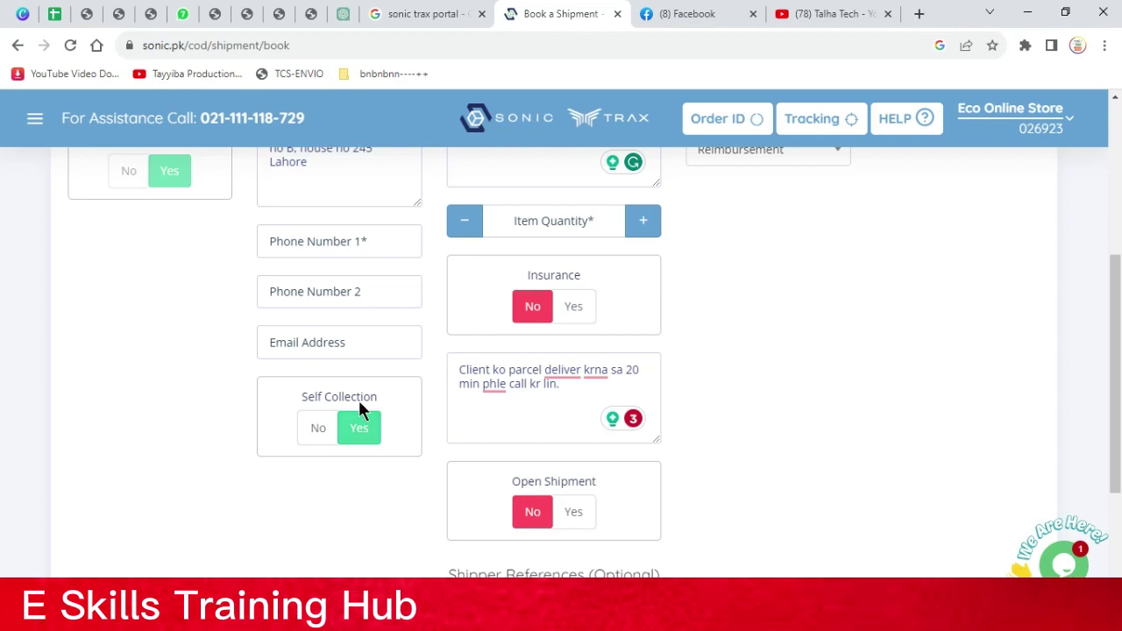
scroll(358, 398, up, 3)
drag(354, 407, 276, 373)
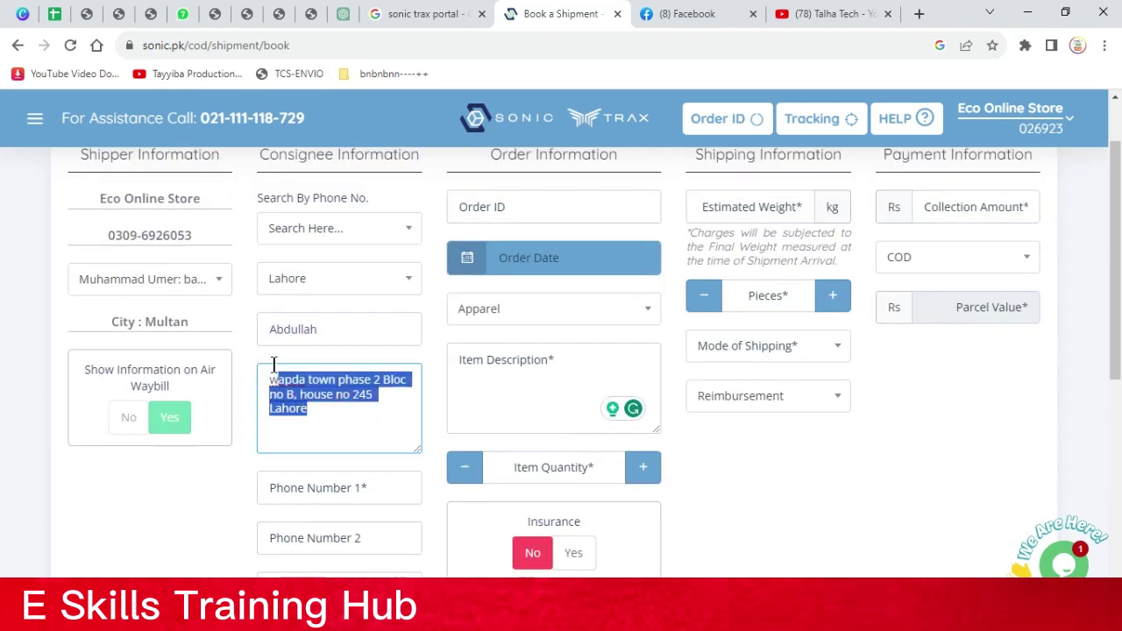
click(331, 407)
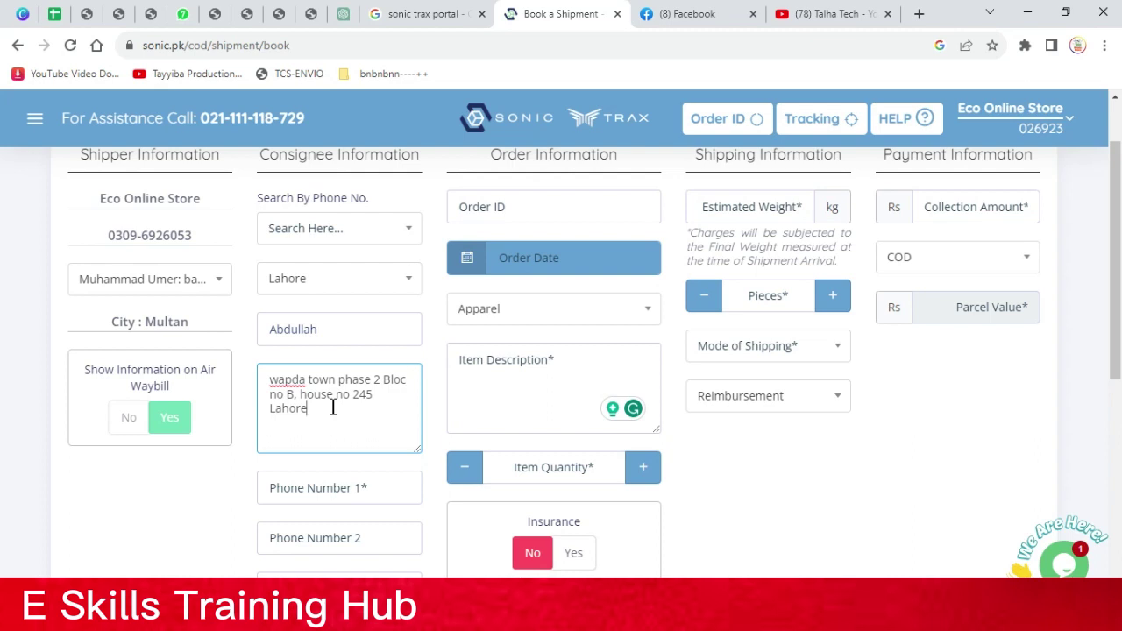
triple_click(337, 408)
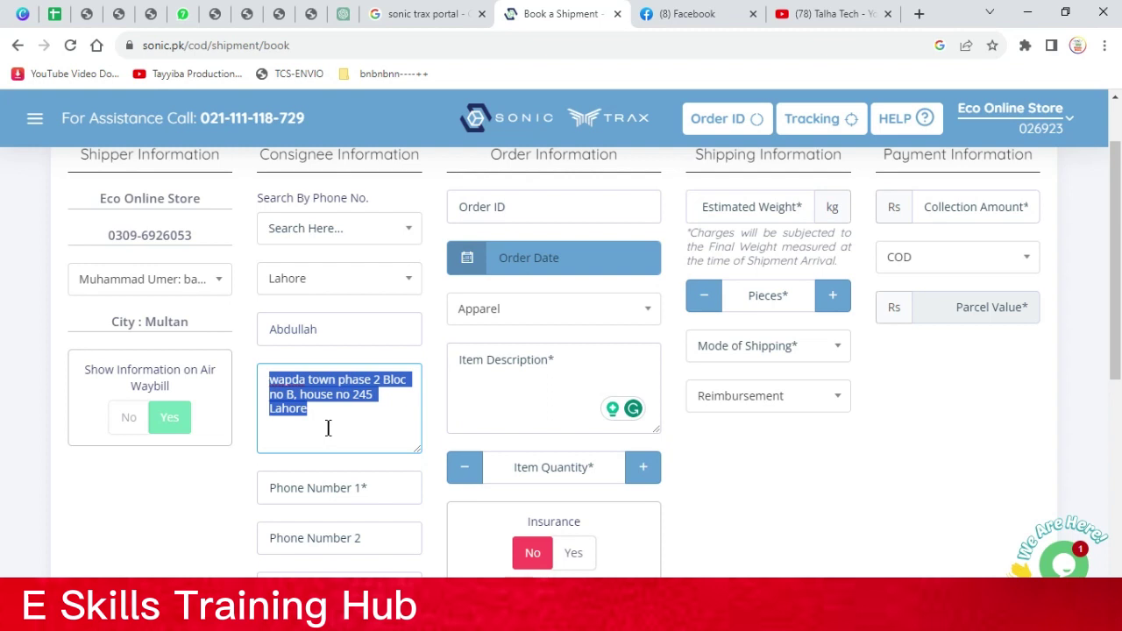
Enter the consignee's mobile number in Phone Number 1
click(327, 430)
click(323, 485)
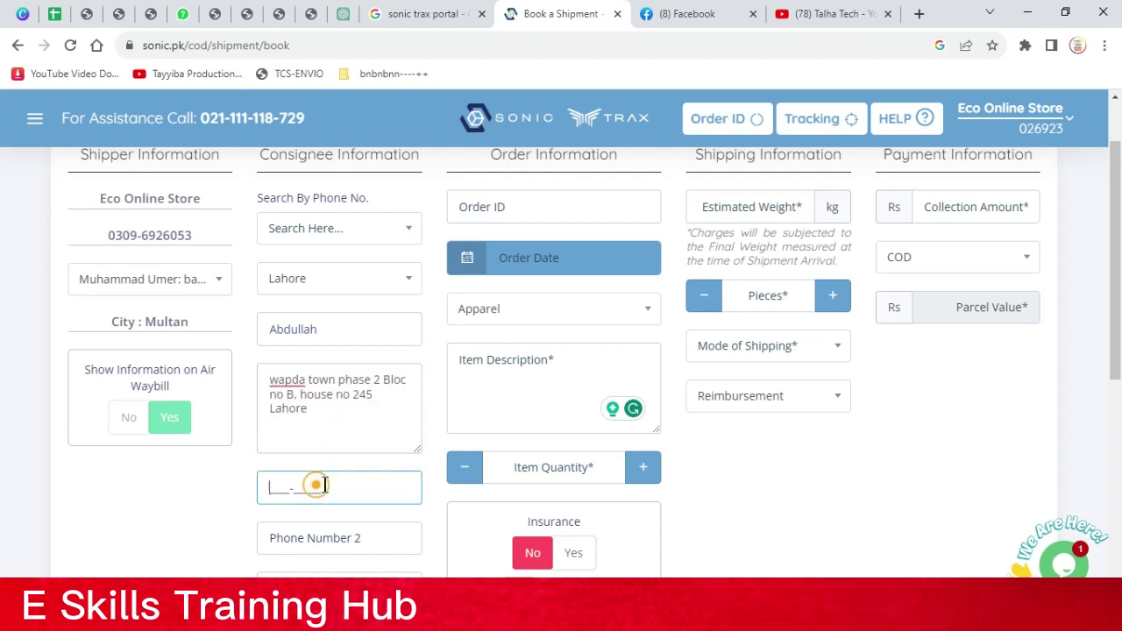
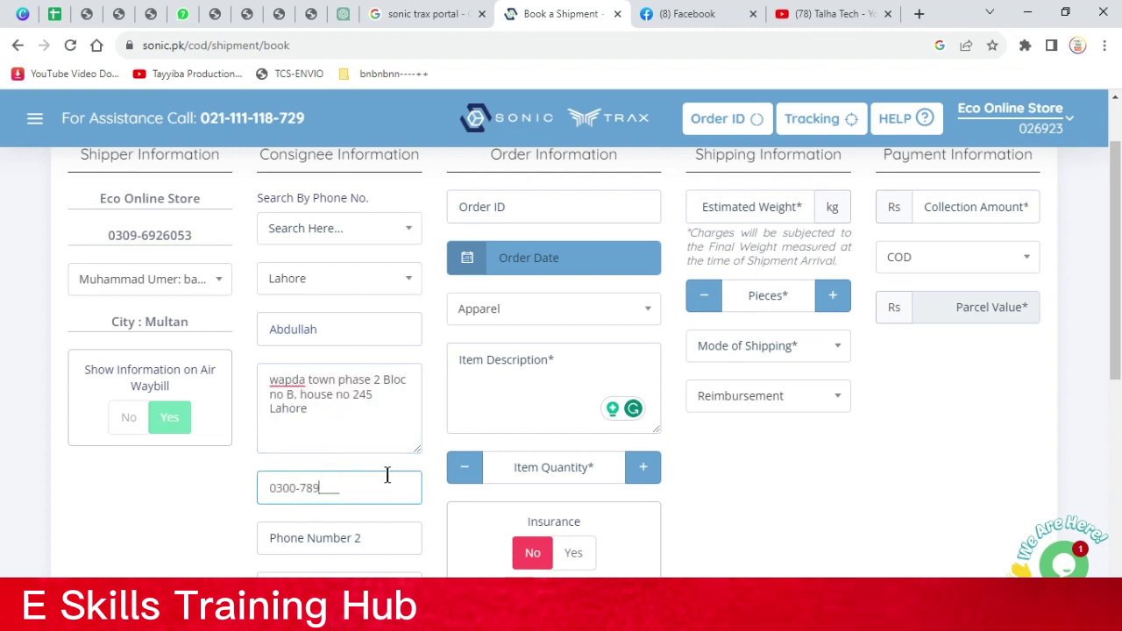
click(376, 451)
Skip the second phone and email fields and switch Self Collection back to No
scroll(379, 450, down, 1)
click(361, 455)
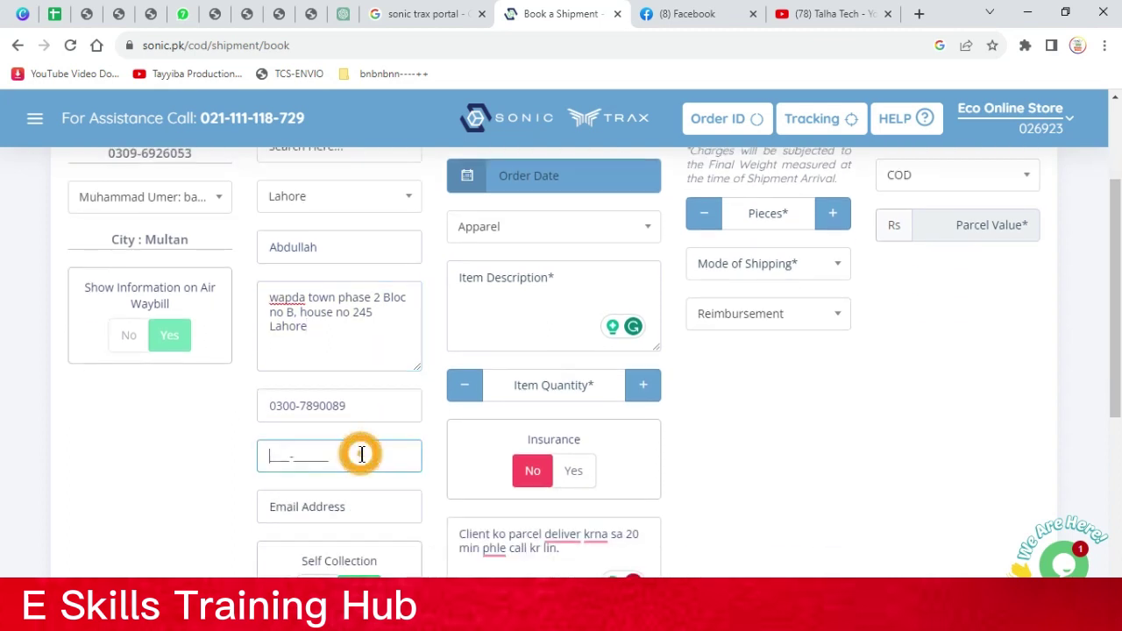
click(347, 500)
scroll(348, 503, down, 2)
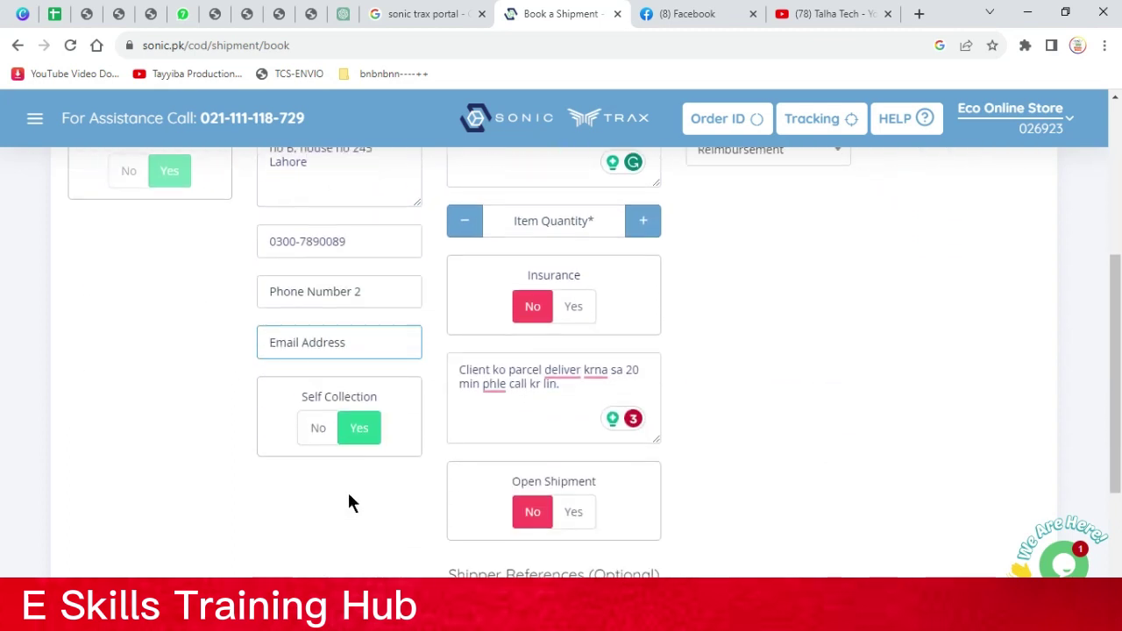
click(330, 428)
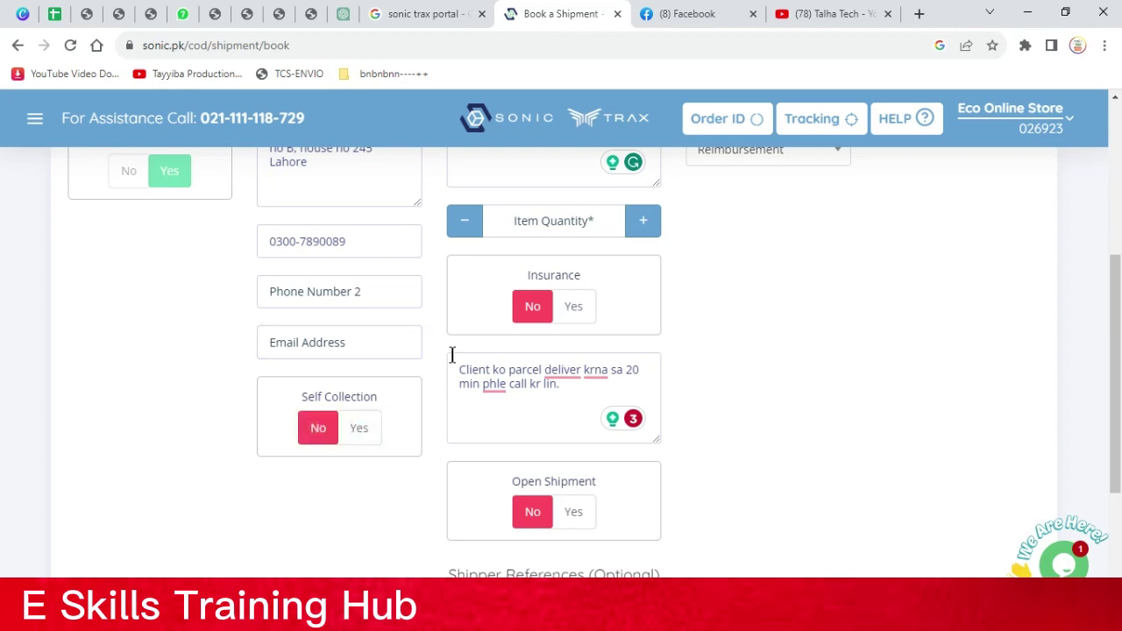
scroll(454, 364, up, 4)
click(465, 288)
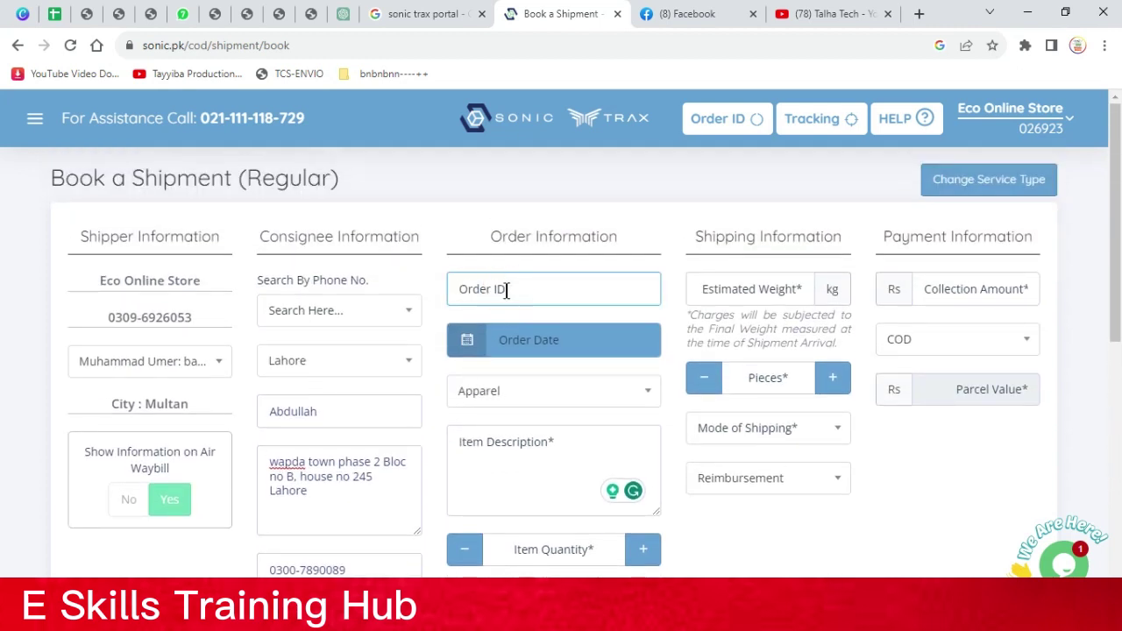
Choose Watches as the product category, correcting an initial Jewellery pick
click(491, 391)
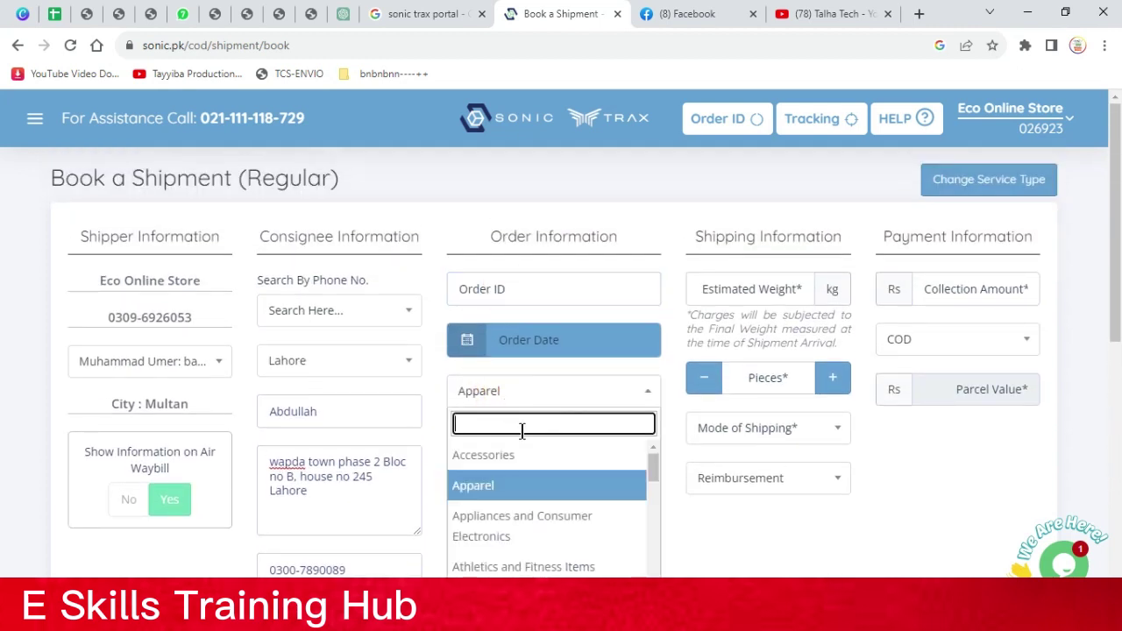
scroll(624, 362, down, 1)
scroll(566, 399, down, 1)
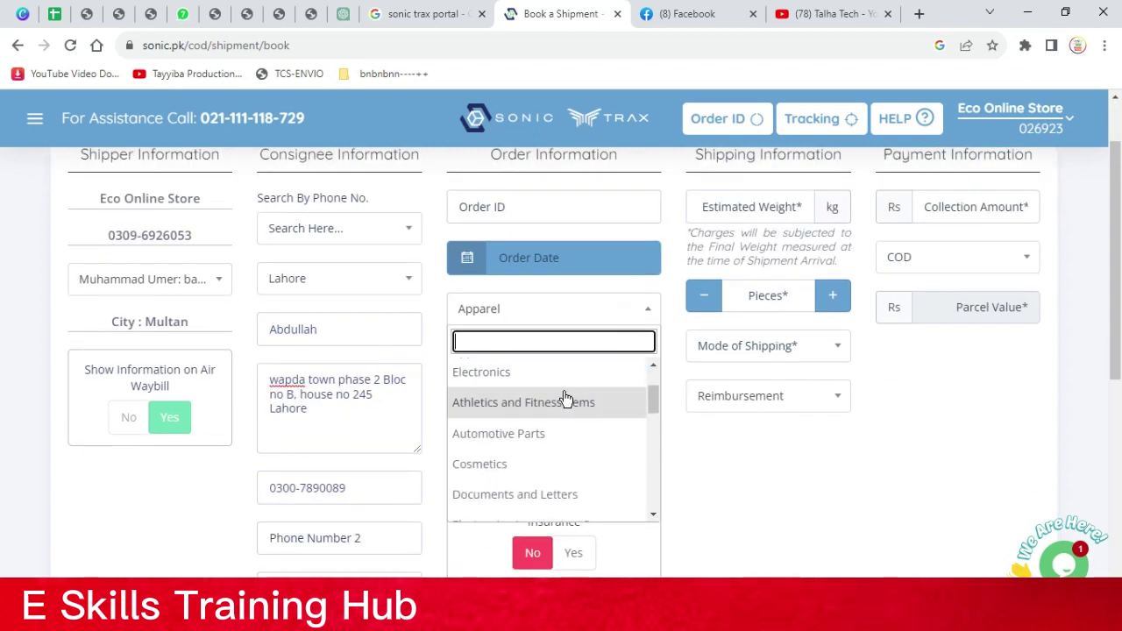
scroll(566, 399, down, 2)
scroll(561, 403, down, 2)
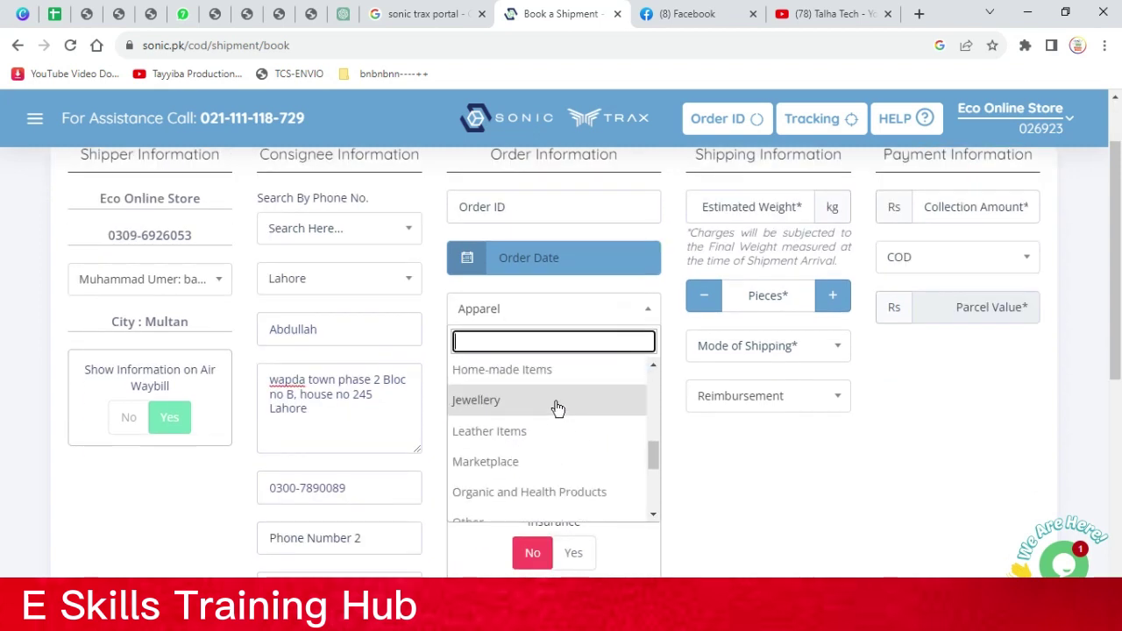
click(558, 401)
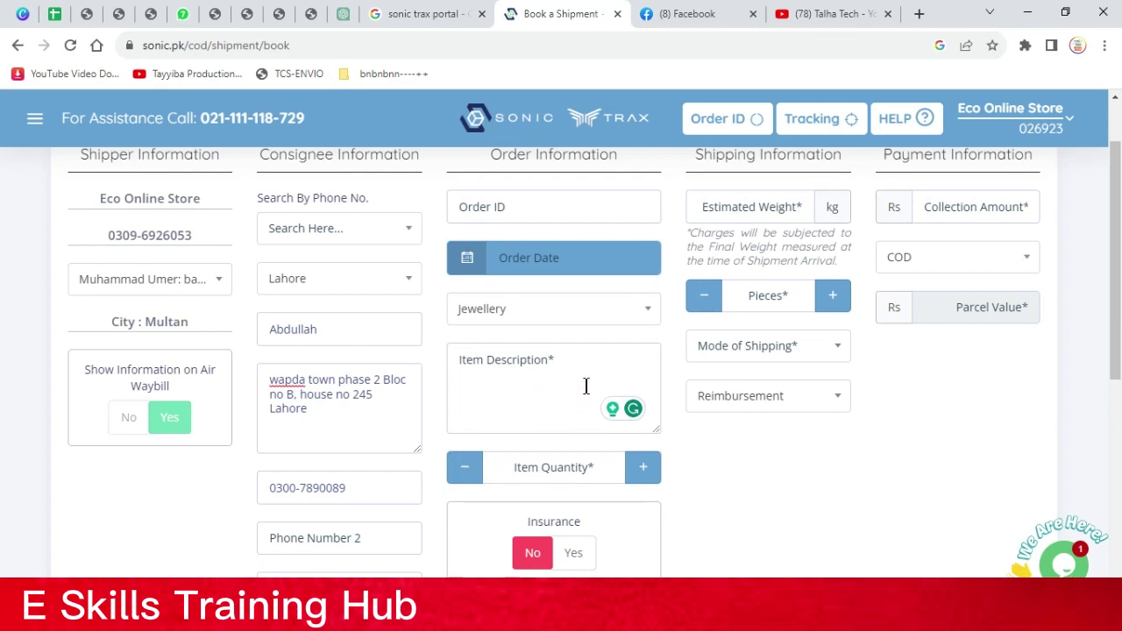
click(592, 323)
scroll(557, 412, down, 3)
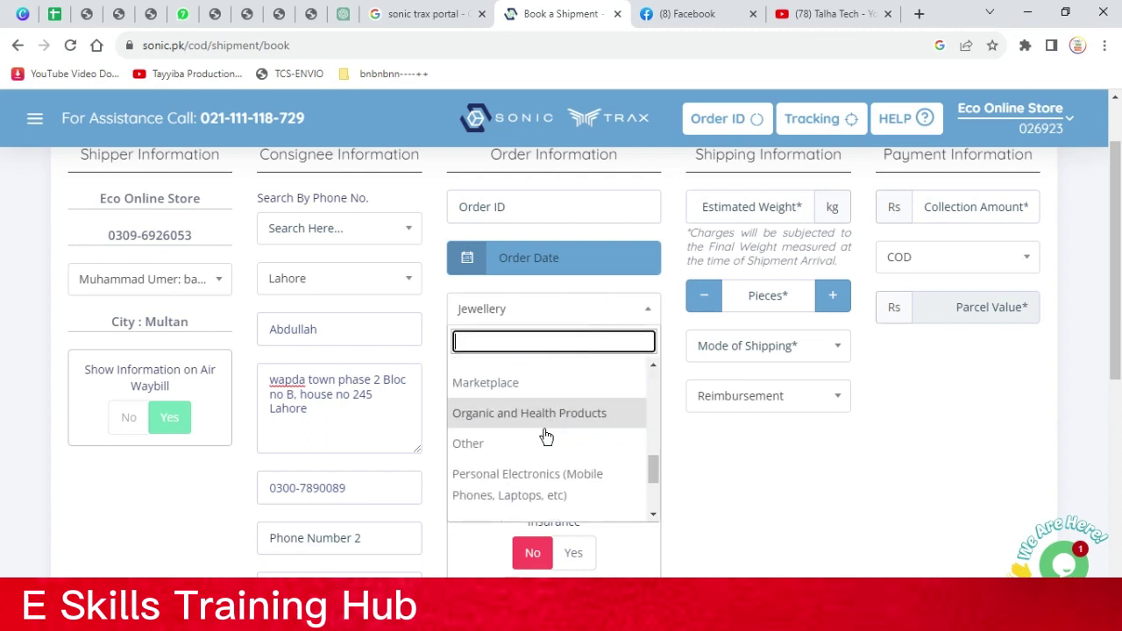
scroll(559, 461, down, 2)
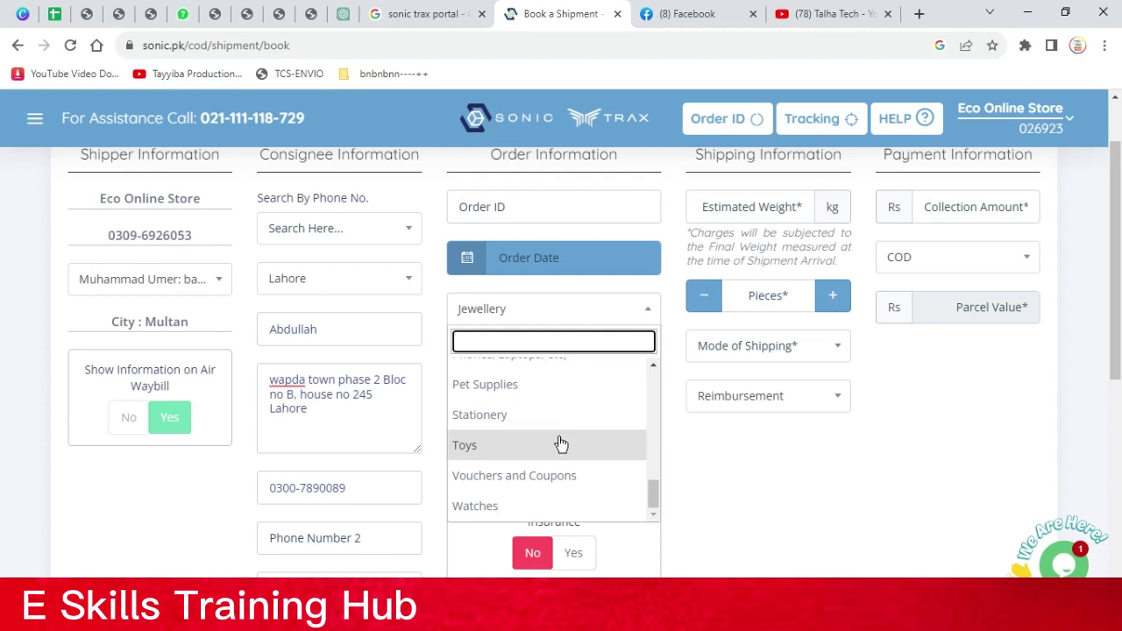
click(547, 505)
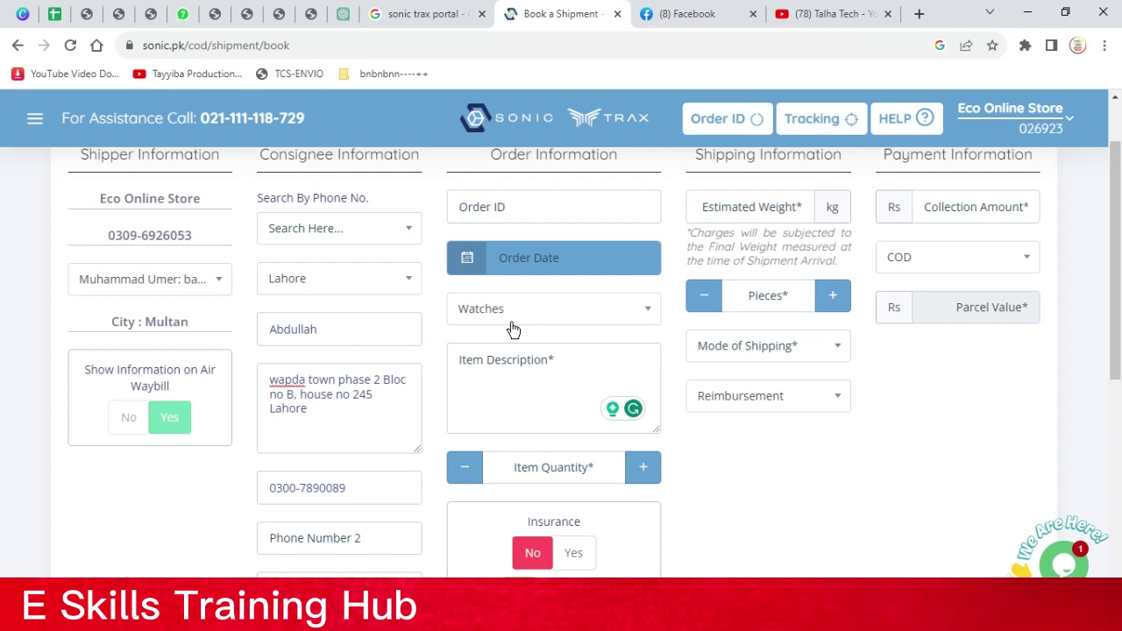
Type 'T 500 plus smart watch + Free Strap' as the item description, fixing the typo
click(499, 356)
text(T)
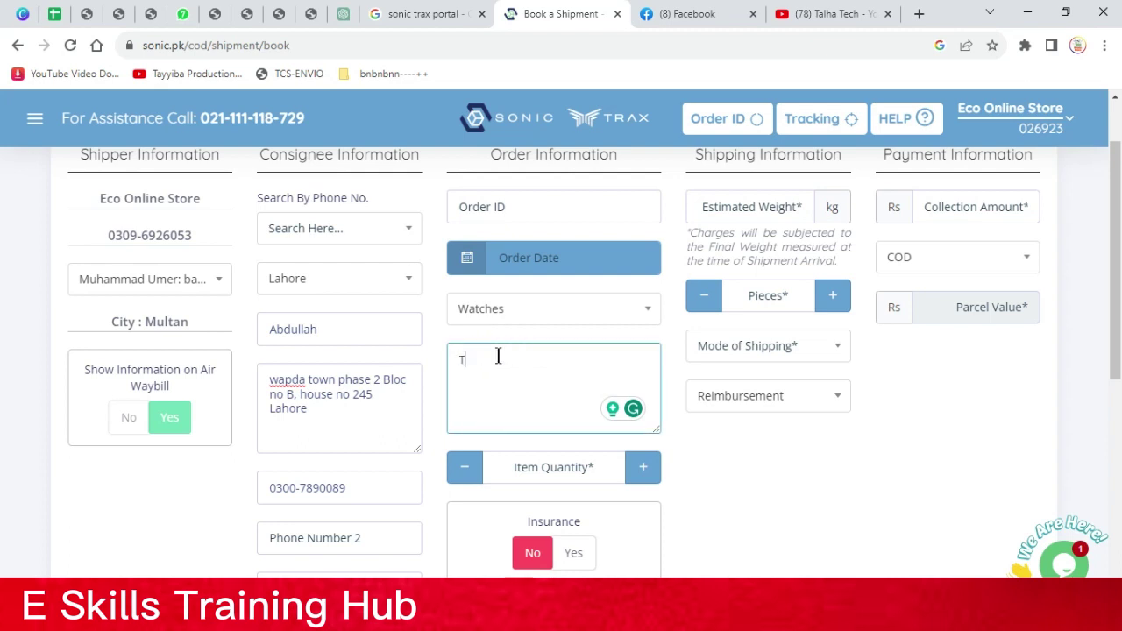
text( 500 plus smart watch + Free Srr)
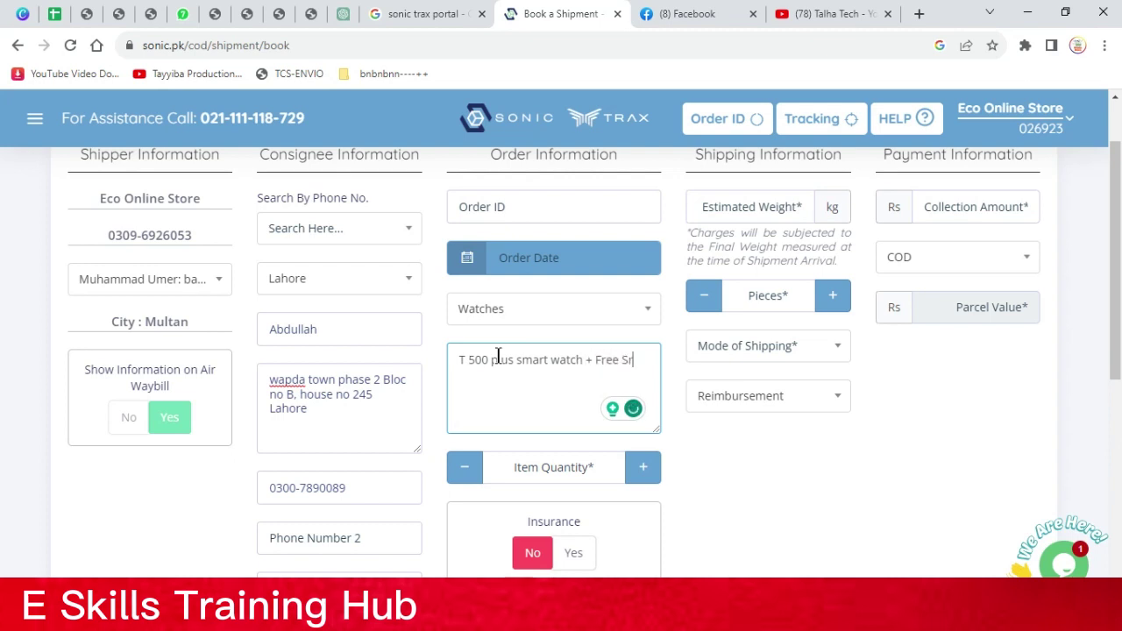
key(BackSpace)
key(BackSpace)
text(trap)
drag(489, 375, 556, 378)
click(528, 394)
Delete 'T 500 plus' and '+ Free Strap' so the description reads 'smart watch'
drag(515, 360, 428, 357)
key(BackSpace)
click(528, 360)
drag(643, 353, 531, 360)
key(BackSpace)
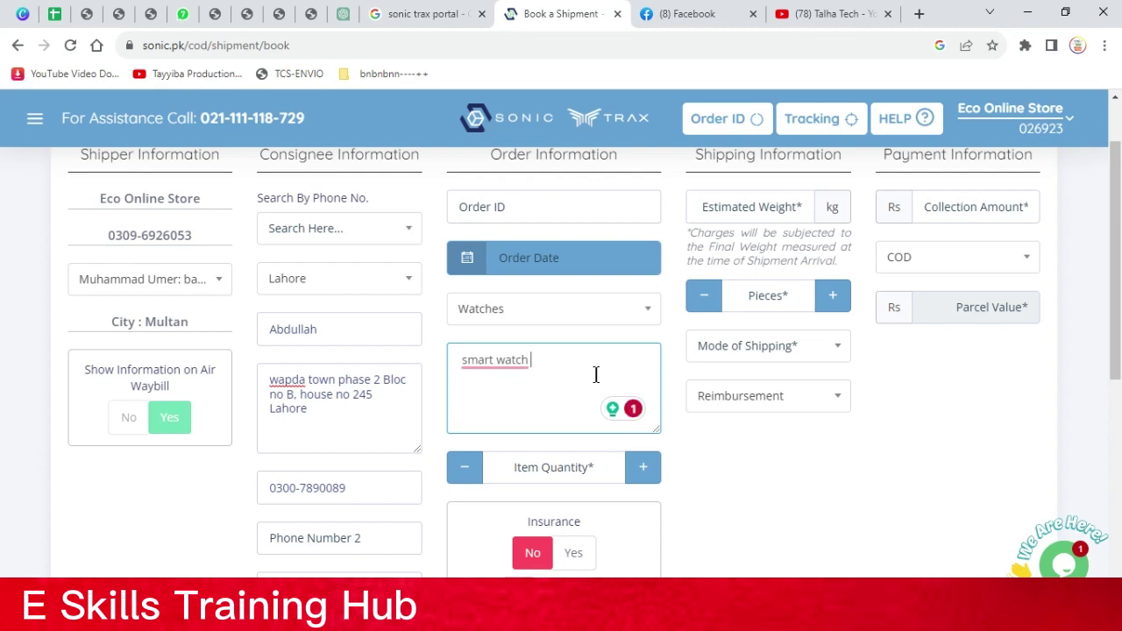
Enter 3000 as the COD collection amount, then replace it with 2800
click(941, 207)
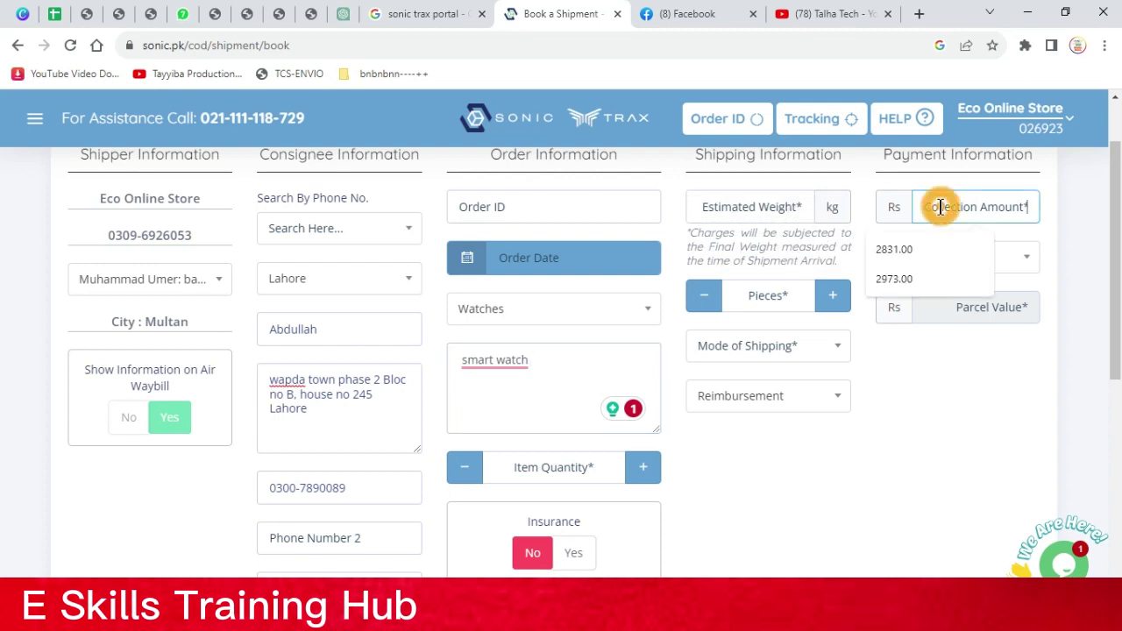
click(941, 207)
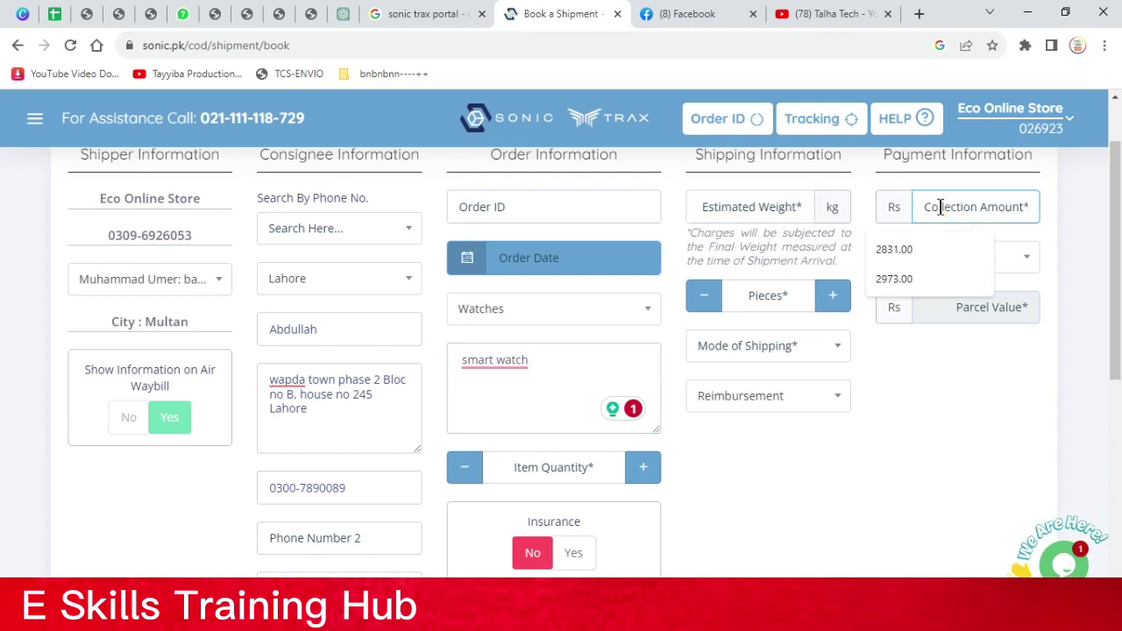
text(3000)
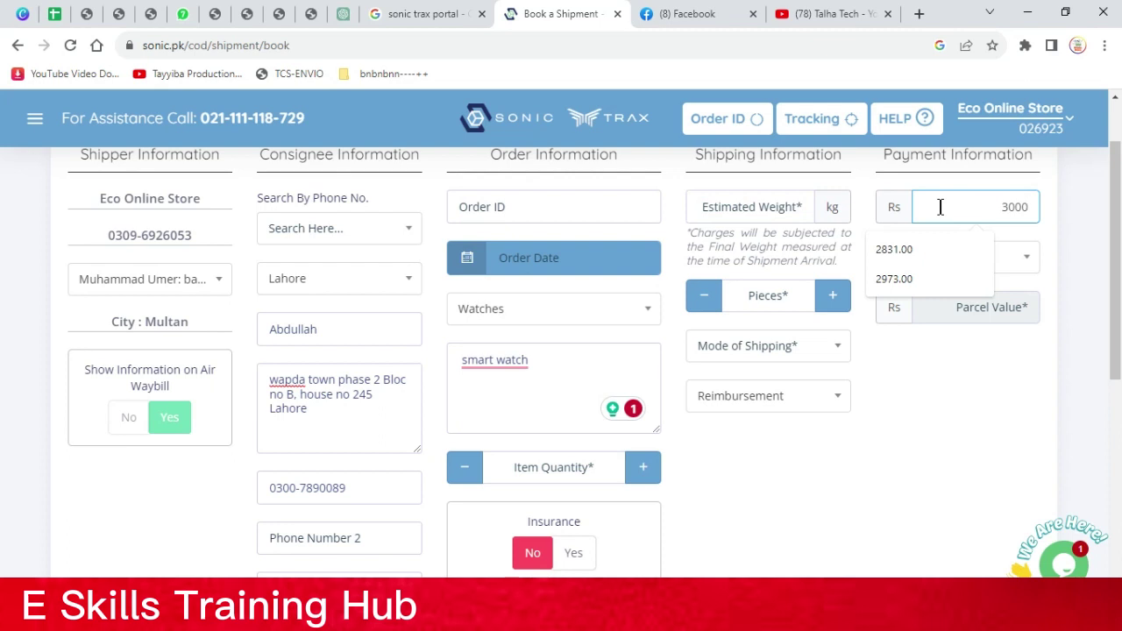
double_click(979, 207)
text(2800)
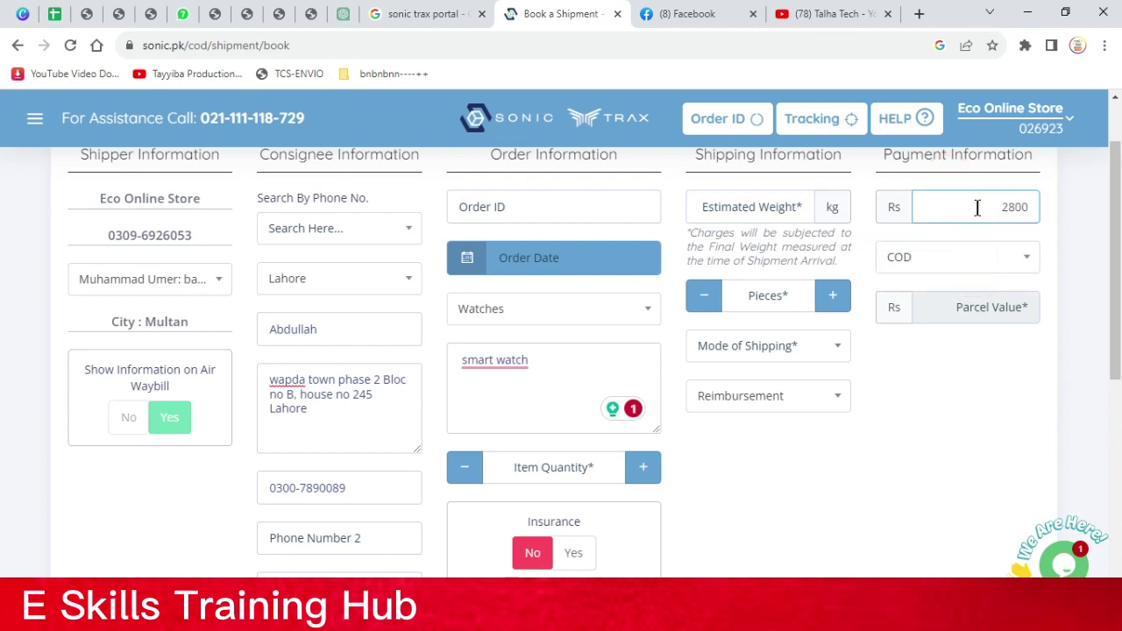
click(1012, 178)
double_click(1016, 207)
Accept the 'smartwatch' spelling suggestion, then erase the item description
click(472, 362)
click(501, 406)
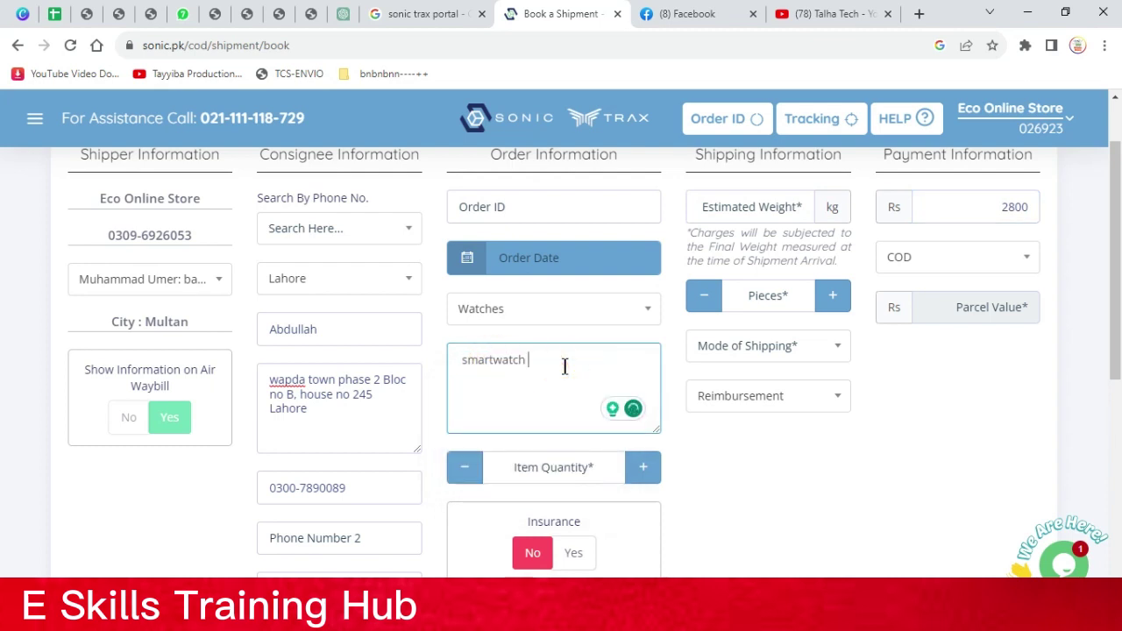
text(w2)0)
key(BackSpace)
key(BackSpace)
key(BackSpace)
key(BackSpace)
key(BackSpace)
key(BackSpace)
key(BackSpace)
key(BackSpace)
key(BackSpace)
key(BackSpace)
key(BackSpace)
key(BackSpace)
key(BackSpace)
key(BackSpace)
key(BackSpace)
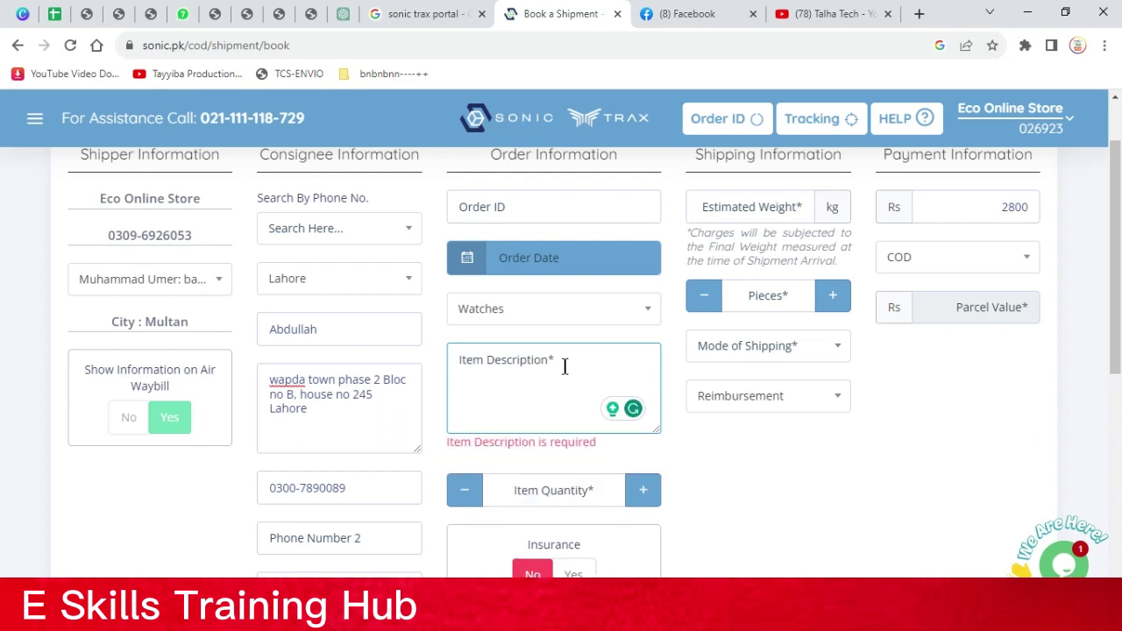
Write a locket description including a person's name, edit it, then clear it
text(Ayes)
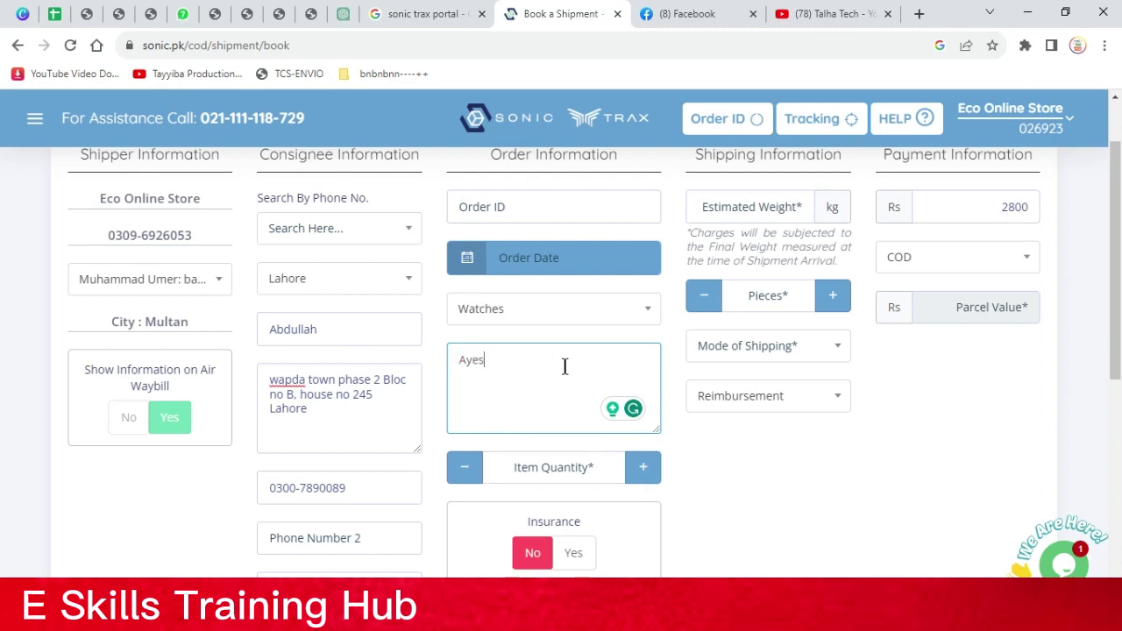
text(ha L)
text(ocke)
text(et)
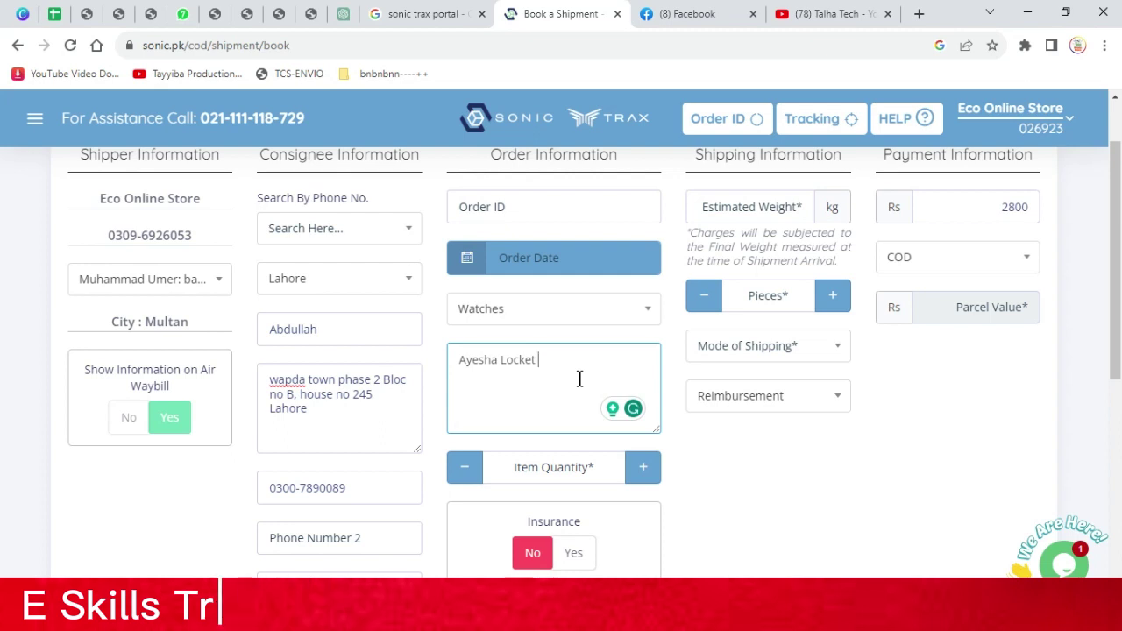
click(507, 363)
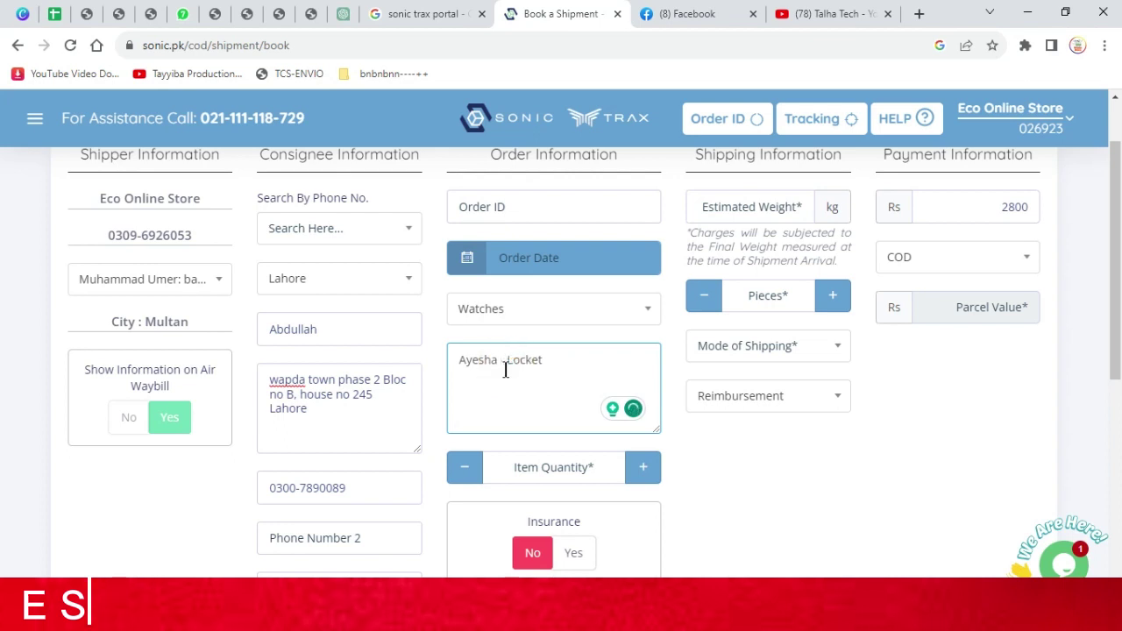
text(Fahad )
text(-)
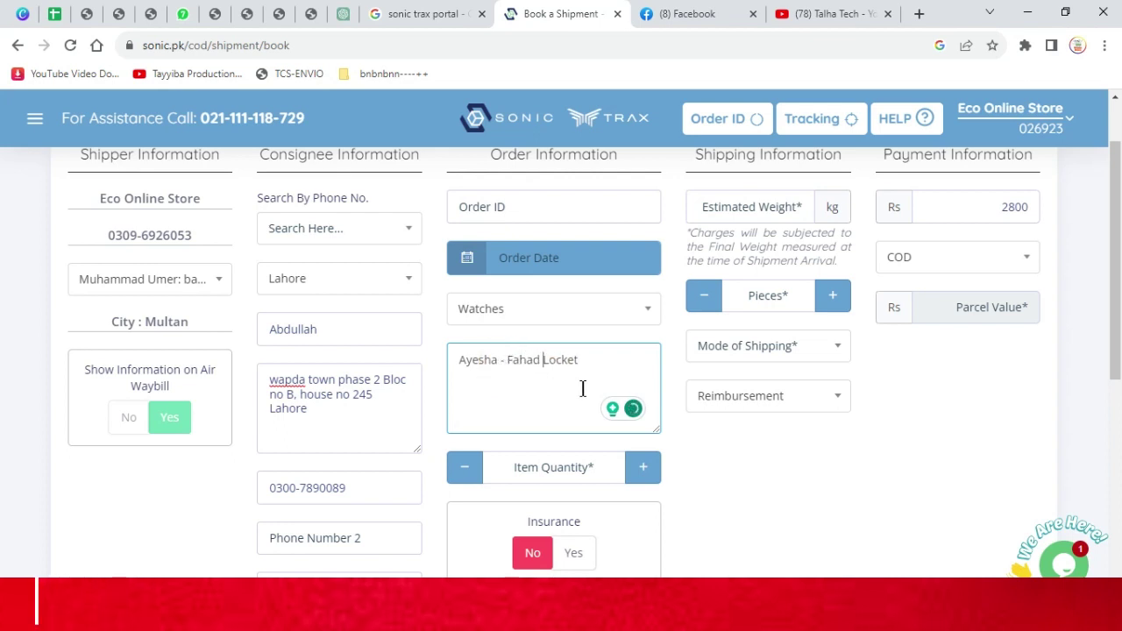
click(598, 362)
drag(598, 361, 460, 362)
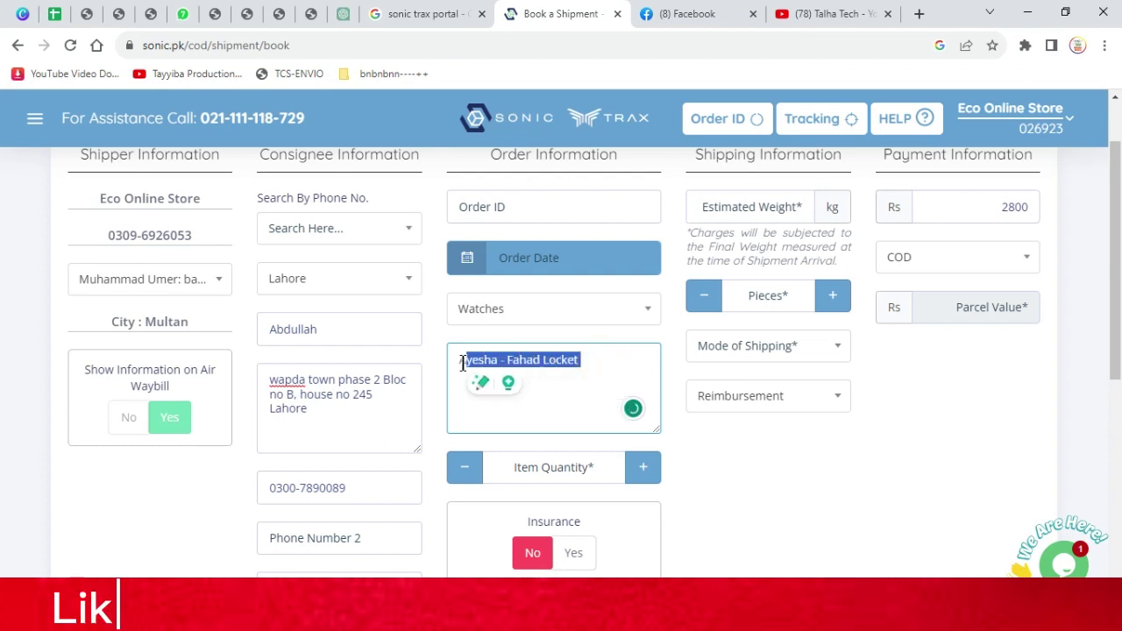
click(610, 364)
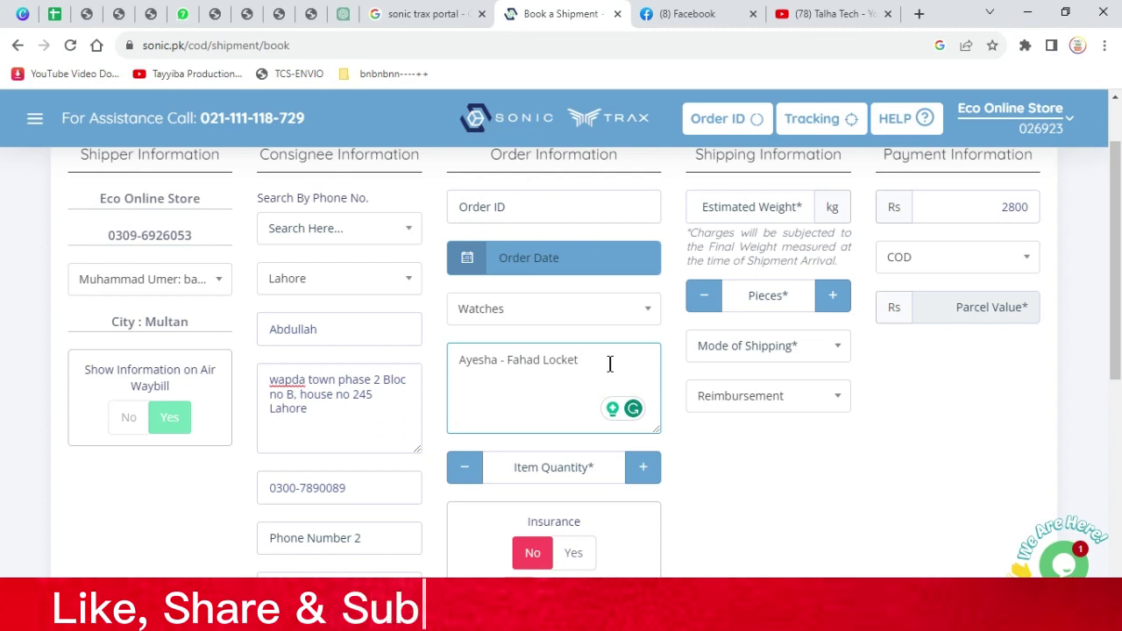
triple_click(614, 362)
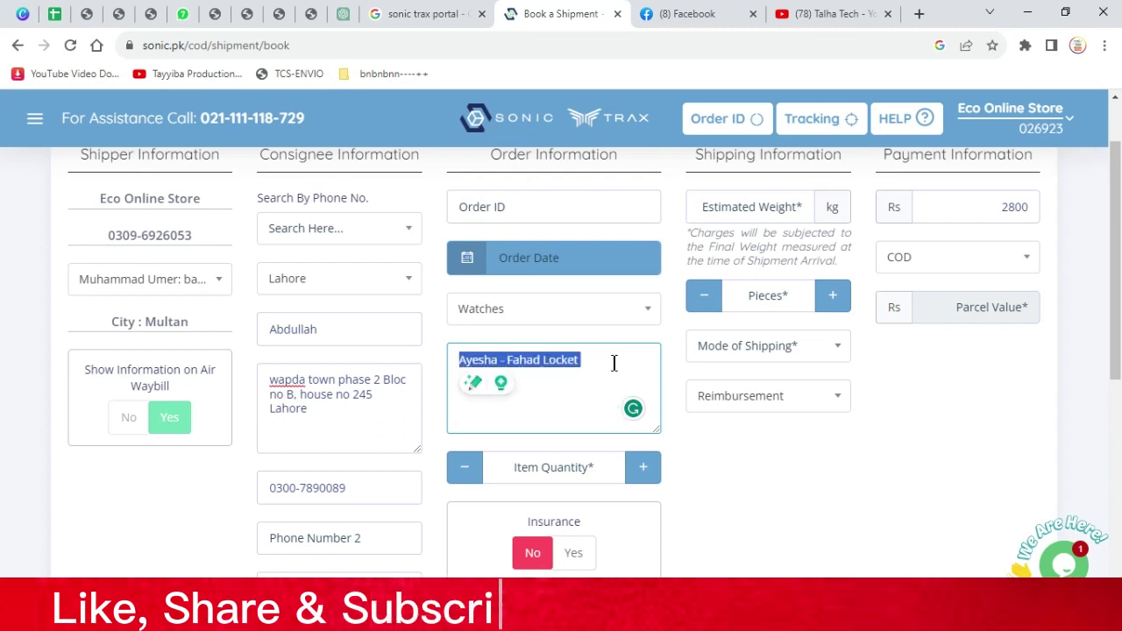
key(BackSpace)
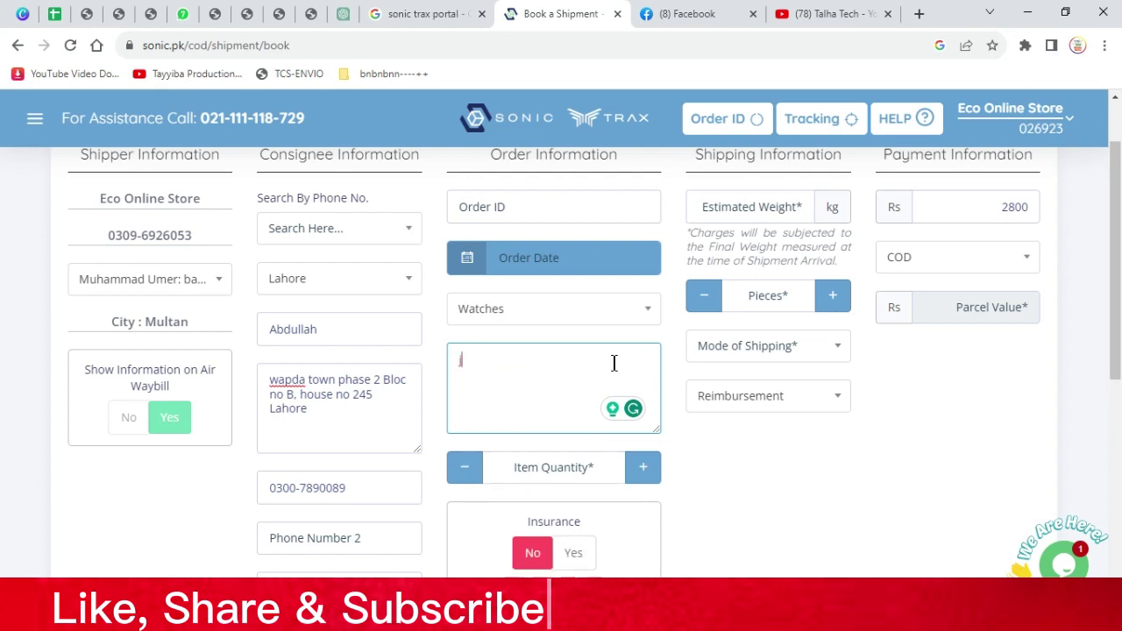
key(BackSpace)
Retype the description as 'locket', then 'camer', ending with the partial entry 'ip cak'
text(locket)
key(BackSpace)
text(t)
double_click(521, 366)
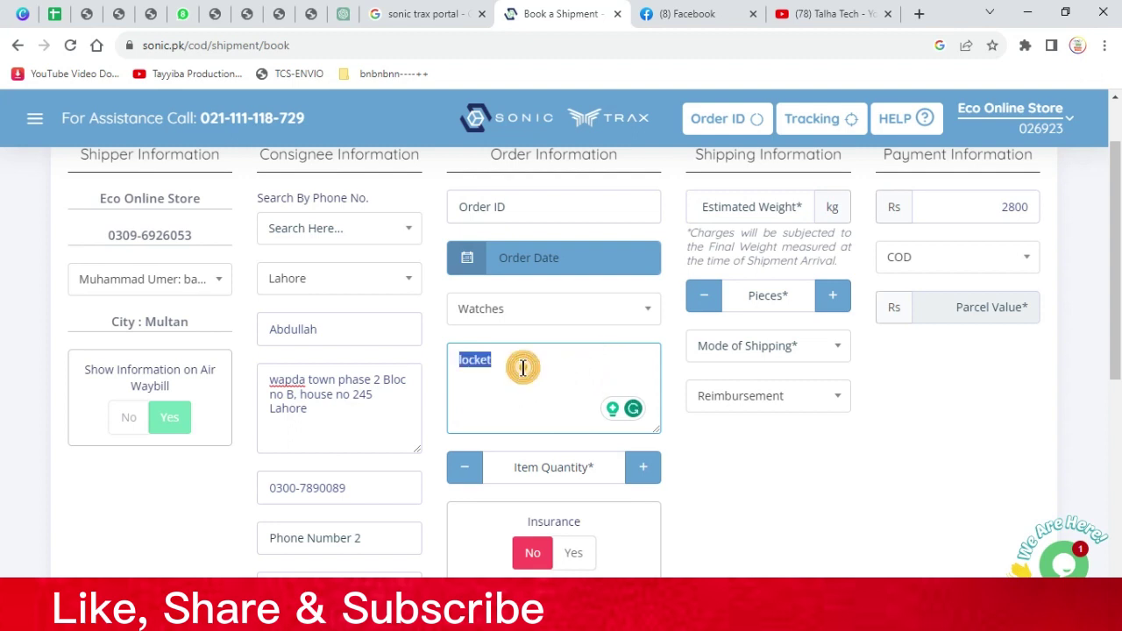
text(camer)
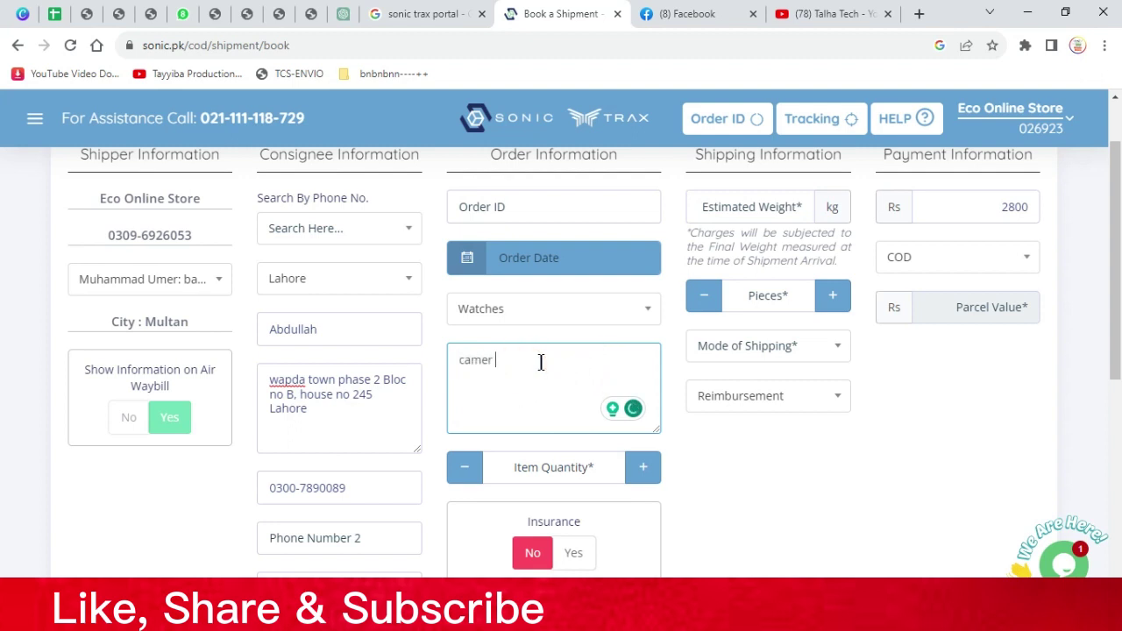
key(BackSpace)
key(BackSpace)
key(BackSpace)
key(BackSpace)
key(BackSpace)
key(BackSpace)
text(ip cak)
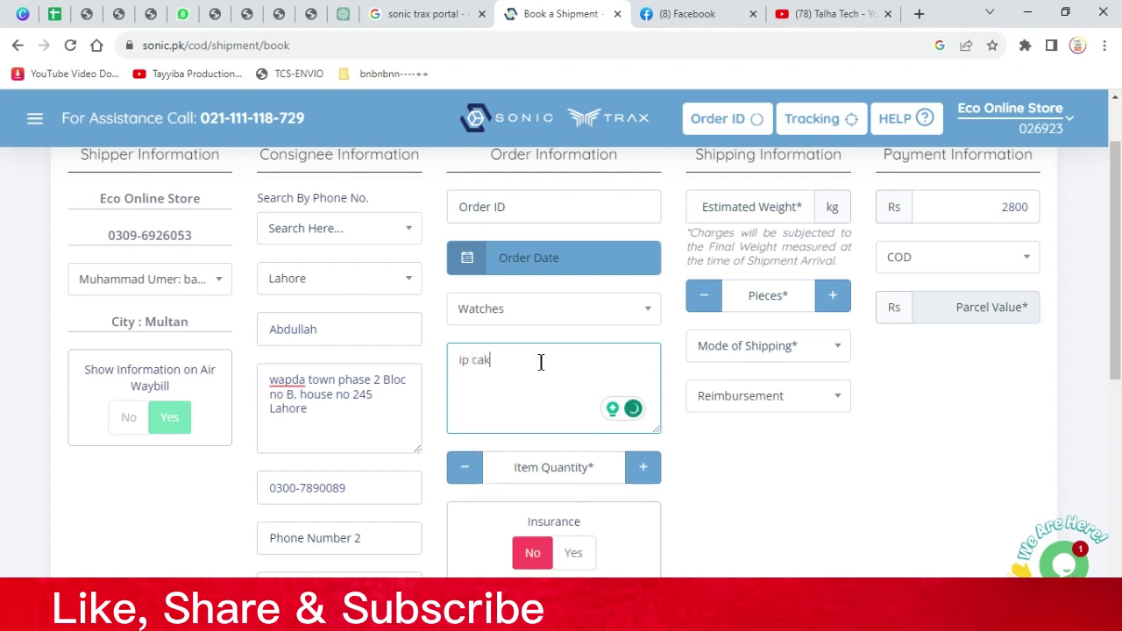
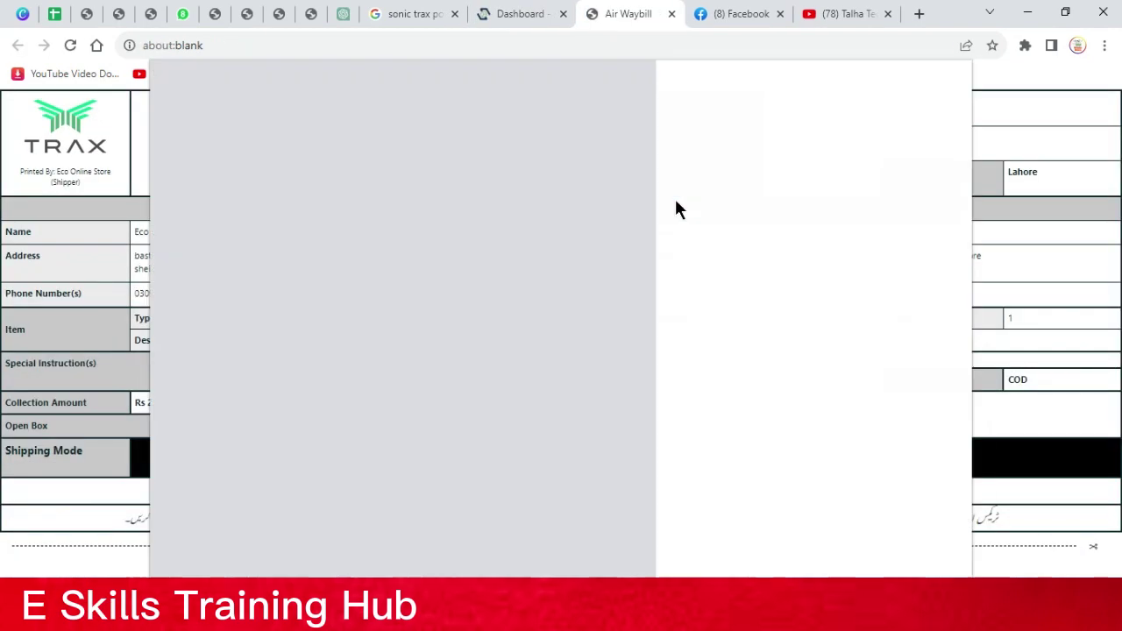
Dismiss the Visual C++ error, reopen Chrome under Person 1 and restore the previous tabs
click(619, 416)
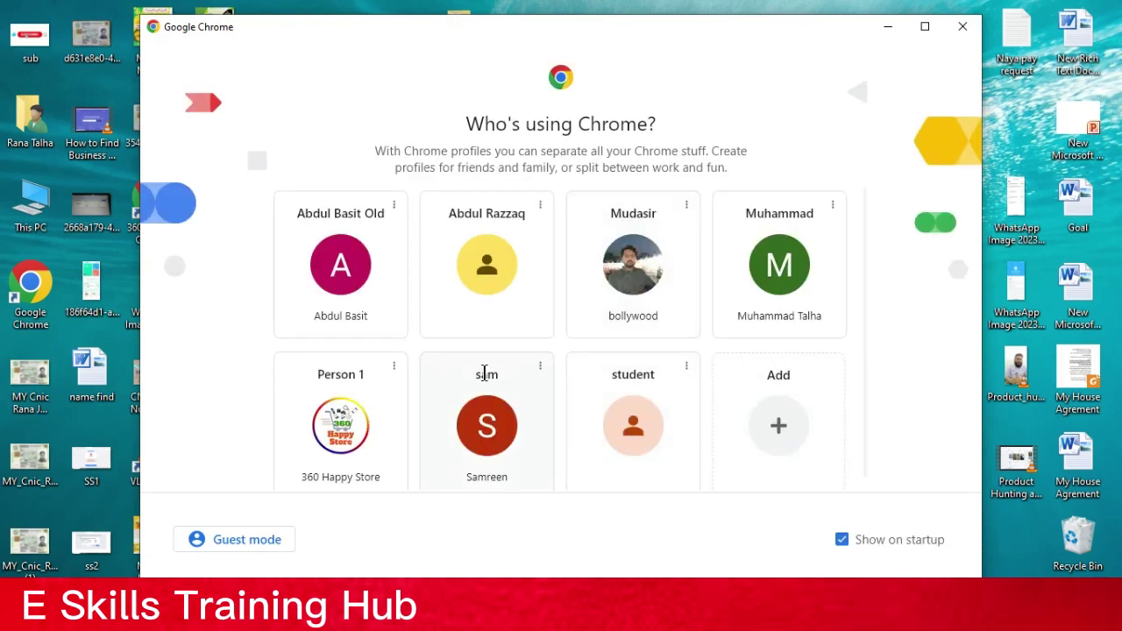
click(364, 426)
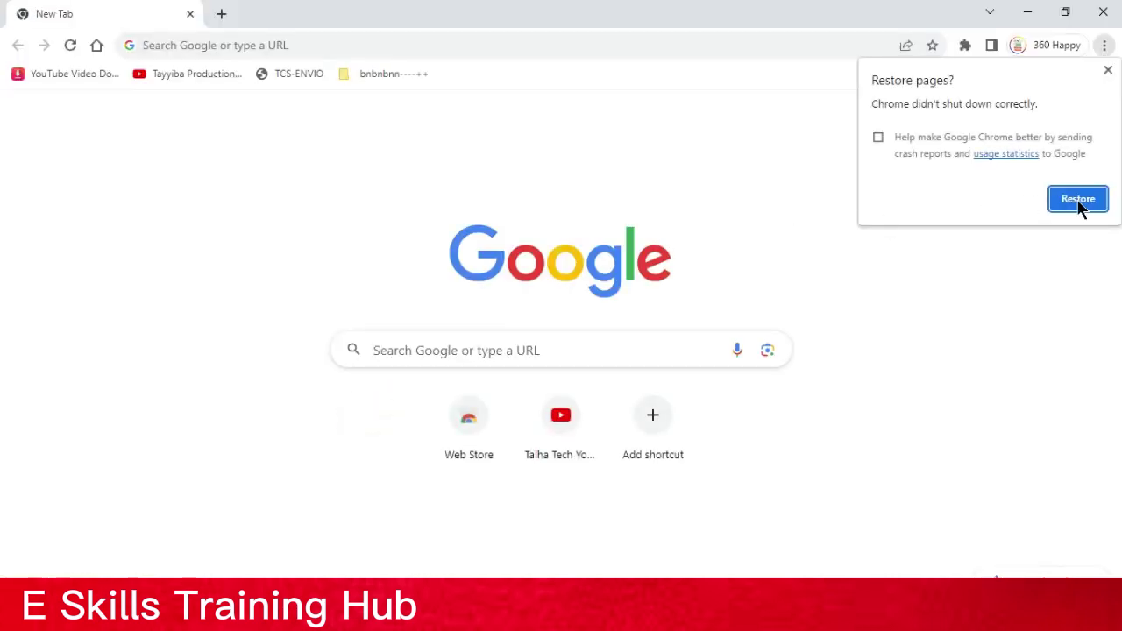
click(1078, 200)
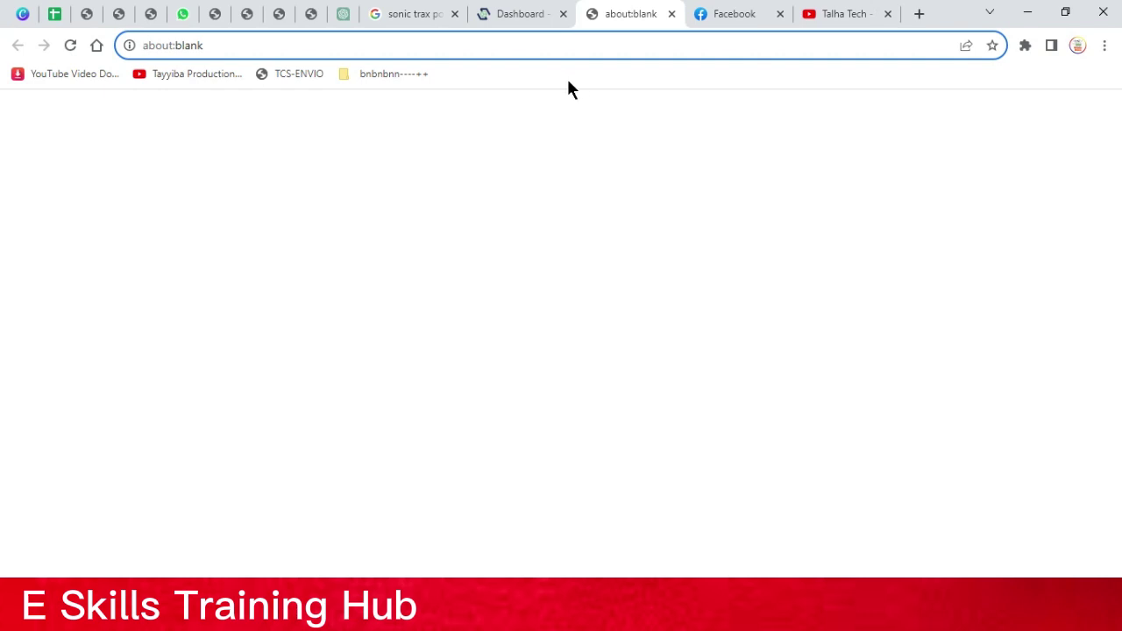
Switch to the orders dashboard and set Business Category to Domestic
click(414, 43)
click(556, 14)
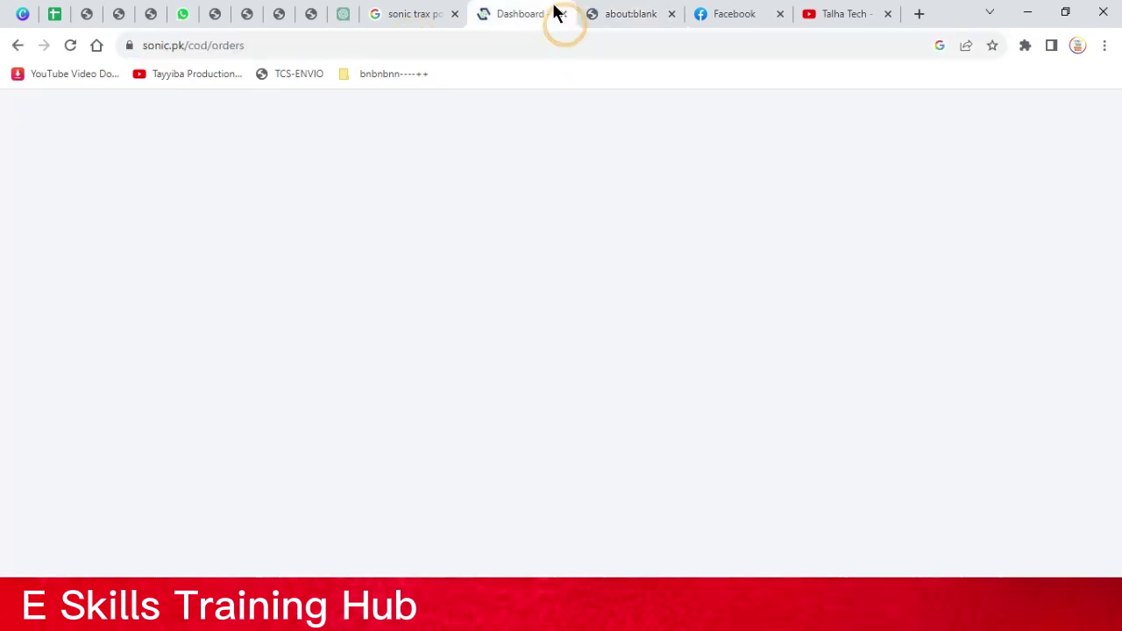
click(266, 285)
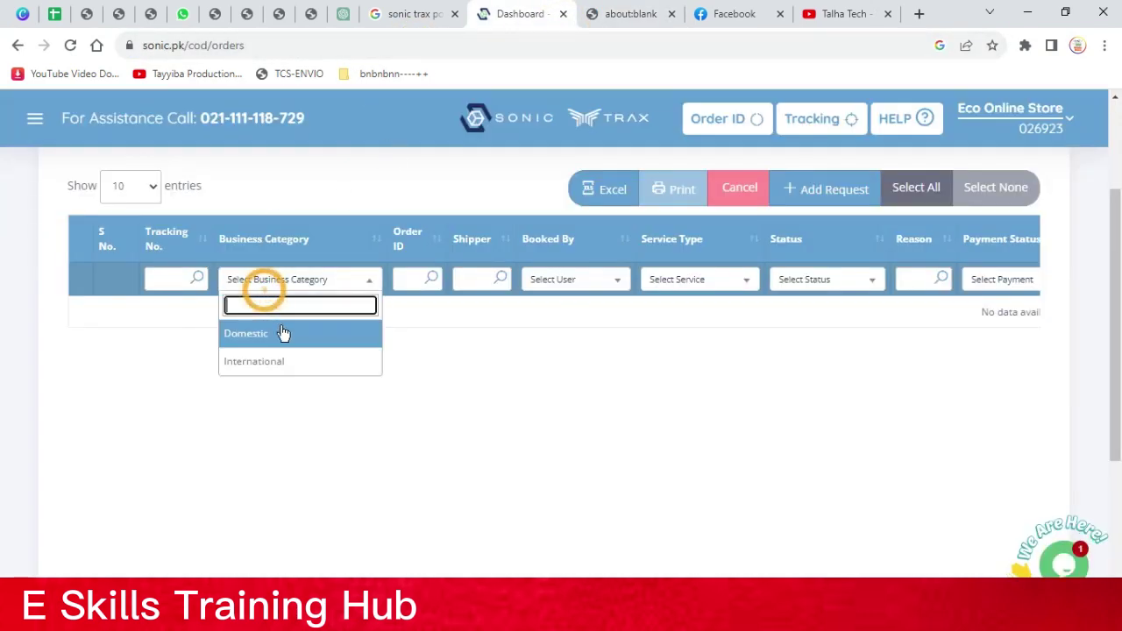
click(282, 333)
click(339, 281)
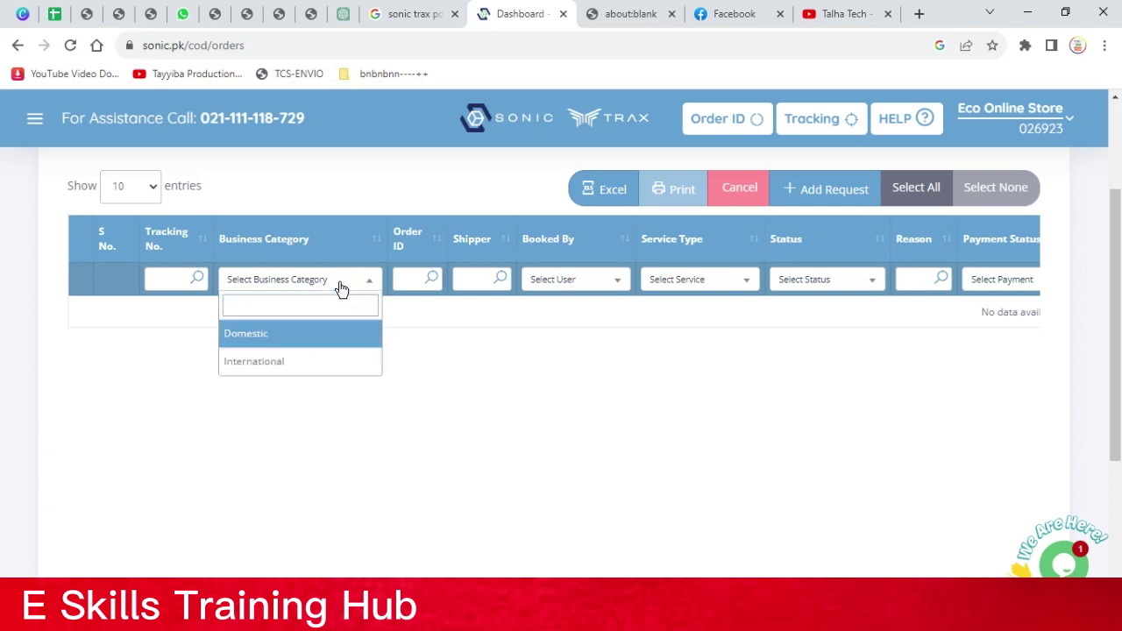
click(289, 336)
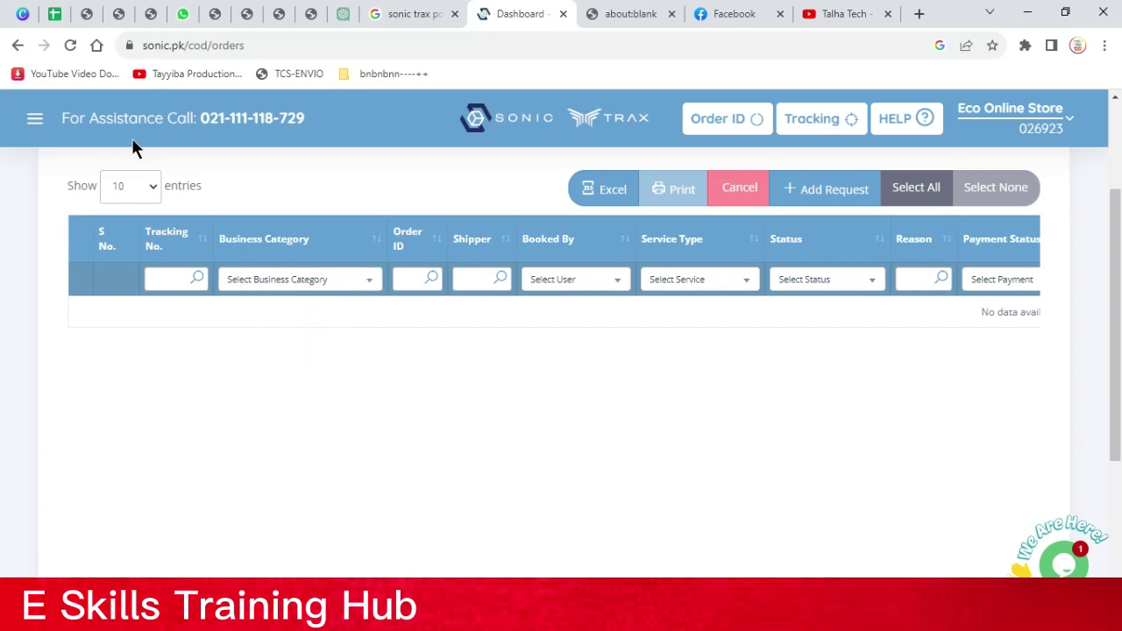
Reload, reapply the Domestic filter, and print the first shipment's air waybill
click(70, 45)
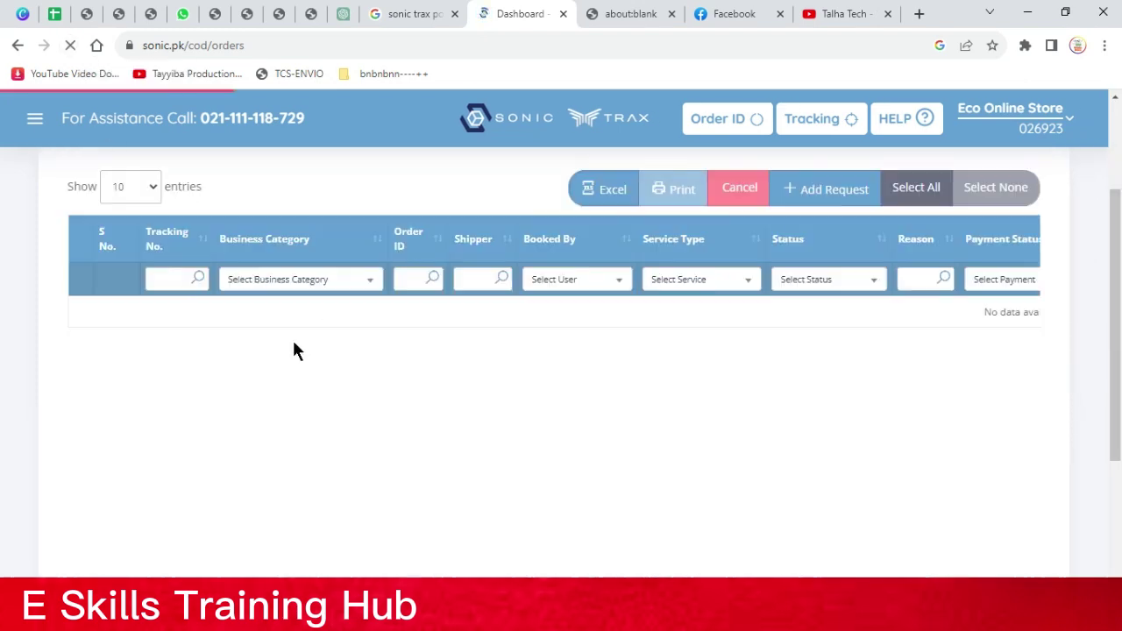
click(283, 280)
click(280, 336)
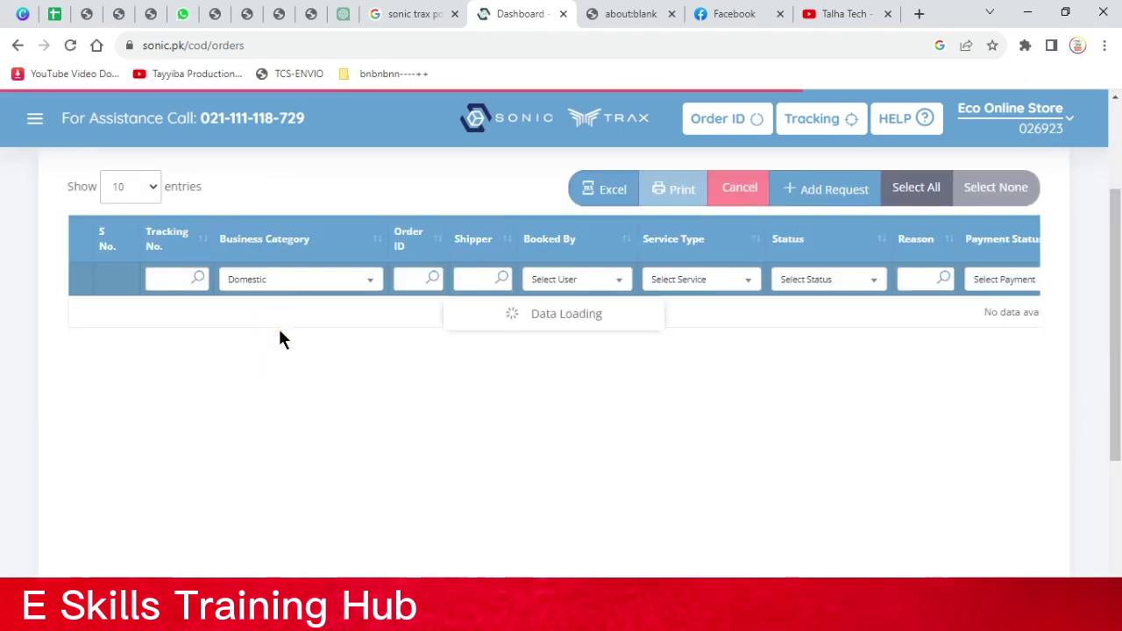
click(79, 337)
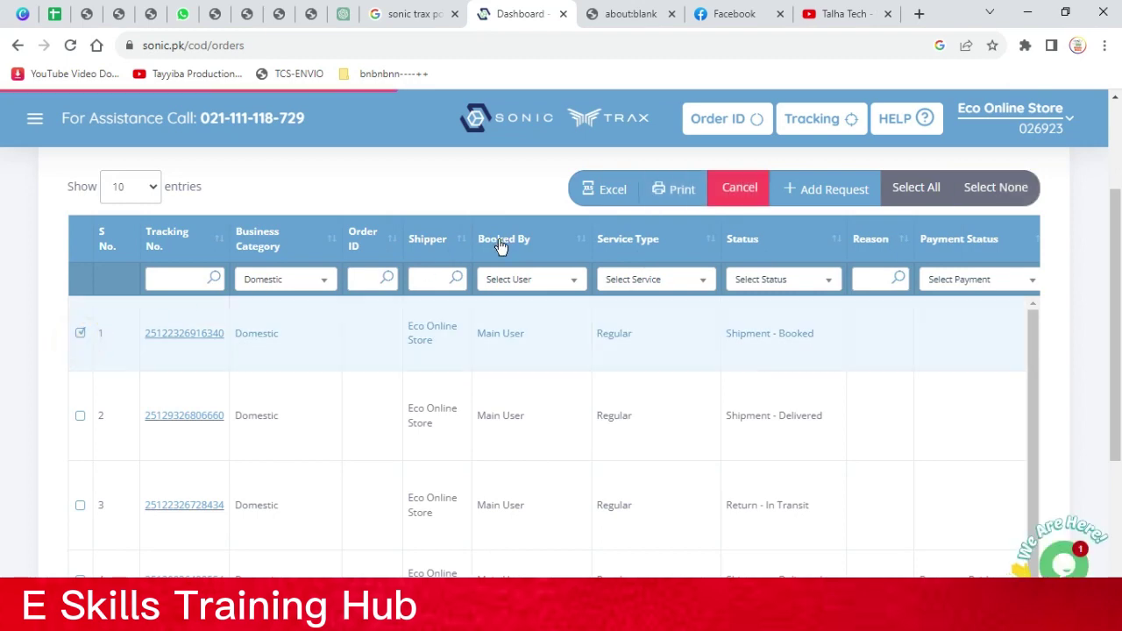
click(666, 190)
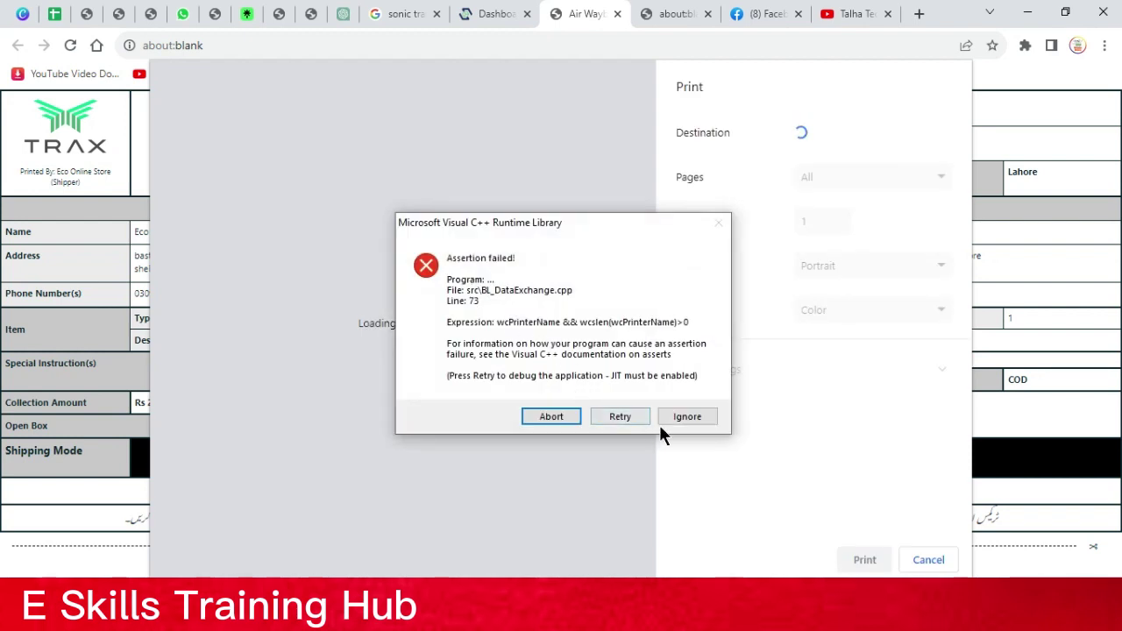
Ignore the assertion error, cancel the air waybill print and close its tab
click(679, 419)
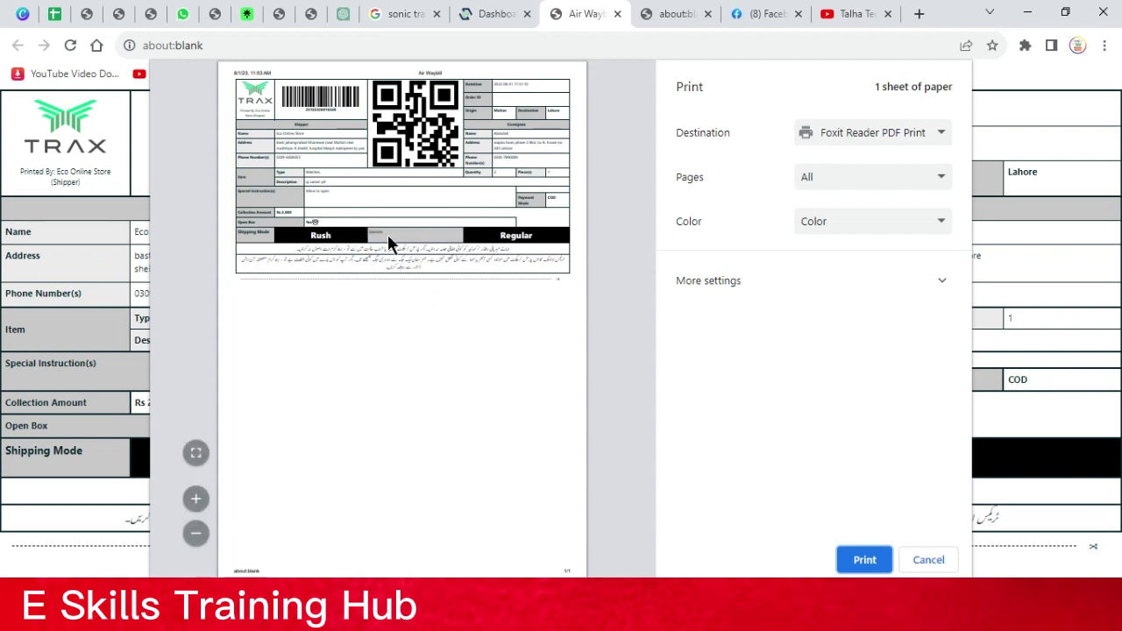
click(933, 568)
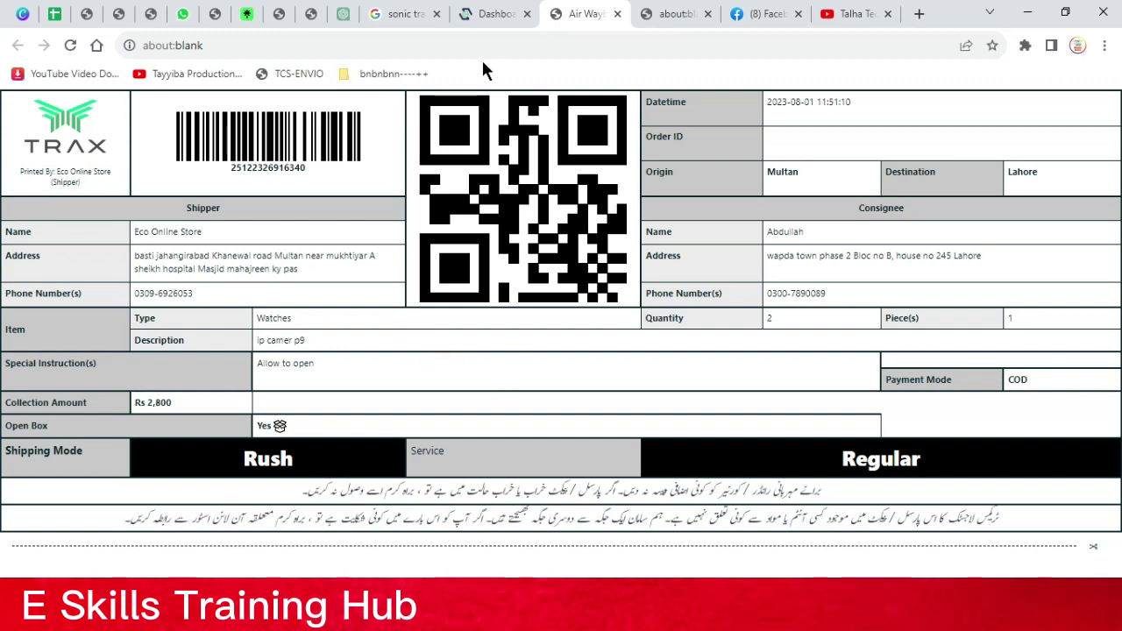
click(617, 14)
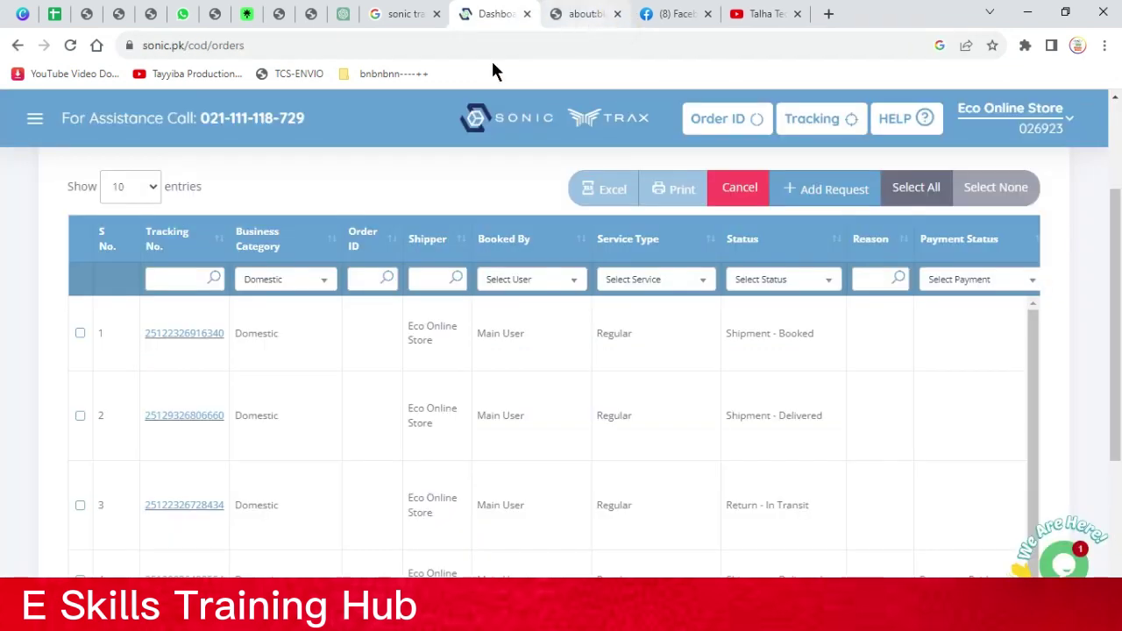
Go to Bookings > Receiving Sheet > Create from the navigation menu
click(38, 123)
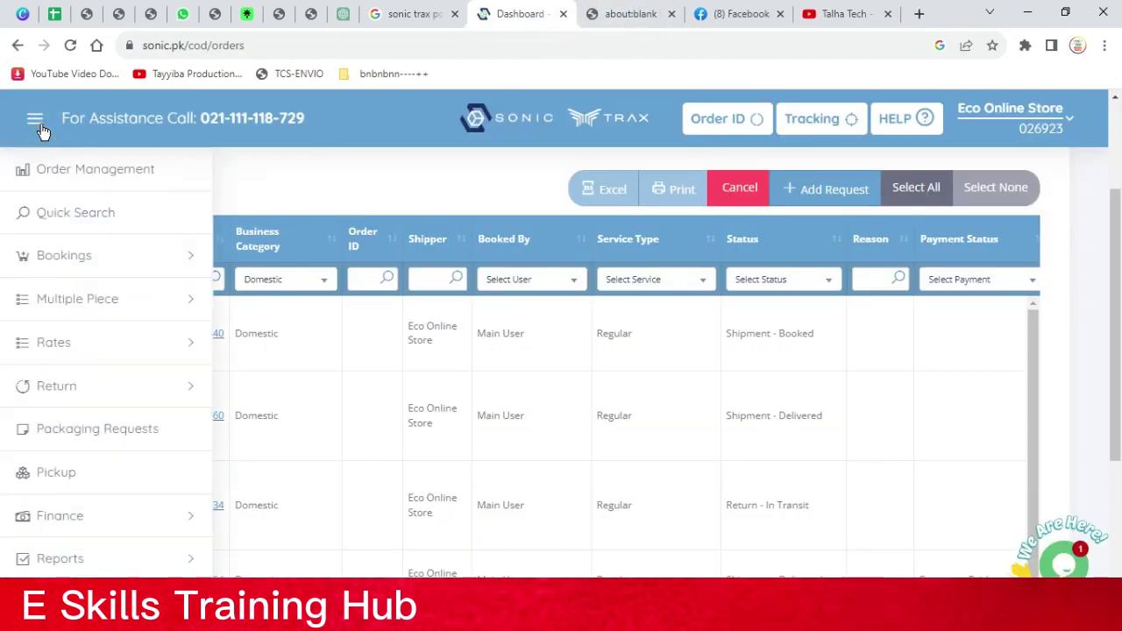
click(92, 257)
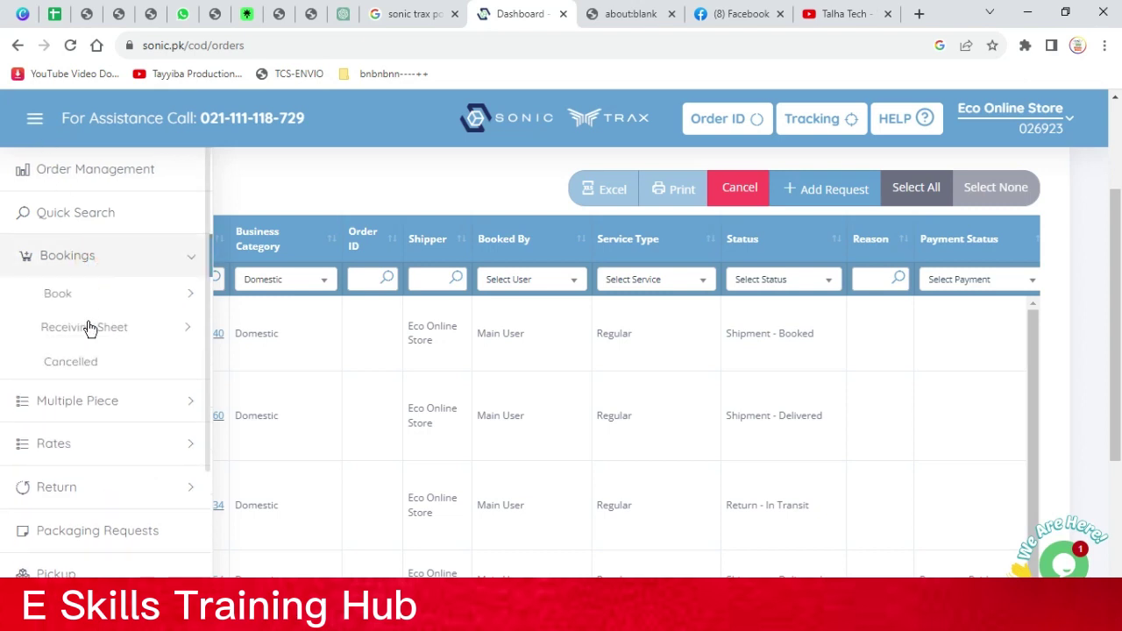
click(92, 335)
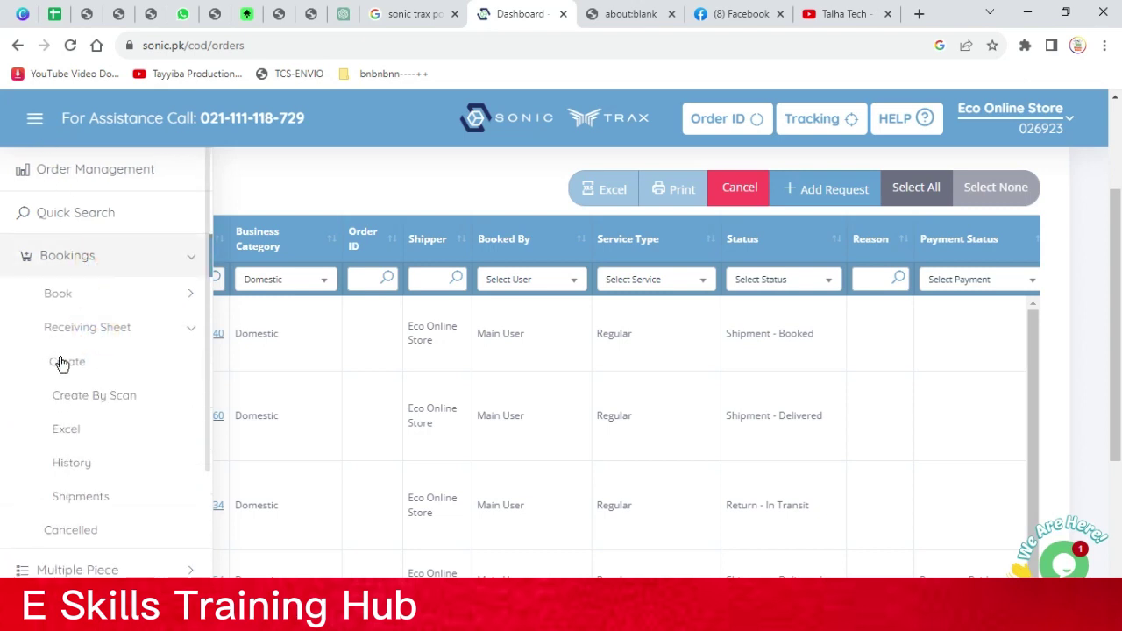
click(60, 360)
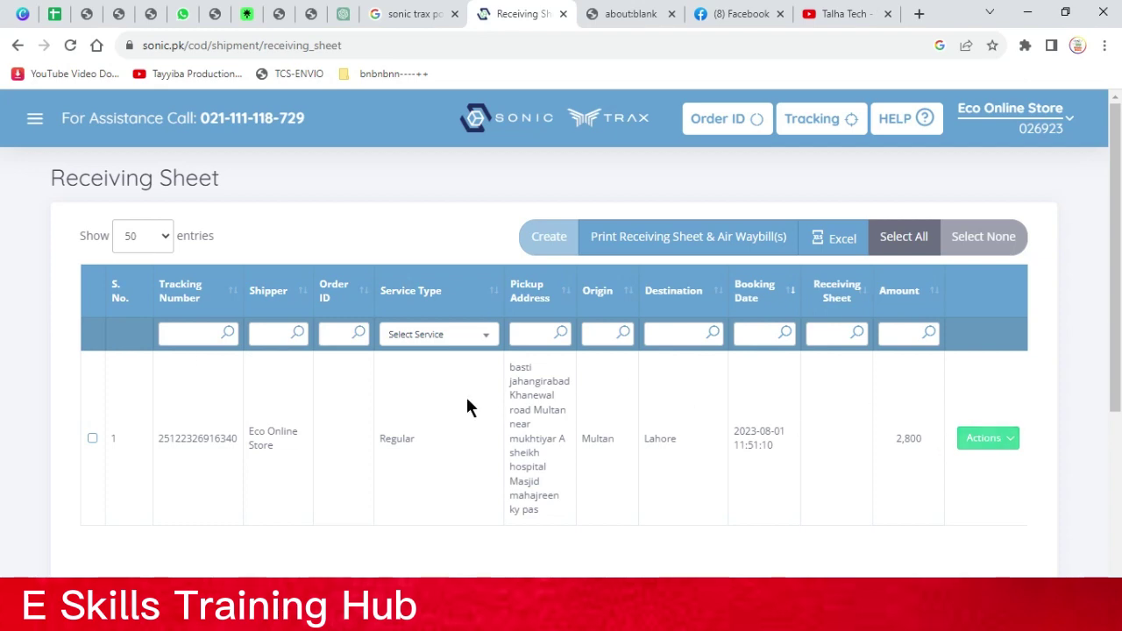
Select the Multan-to-Lahore shipment and create receiving sheet 873251 for it
click(91, 437)
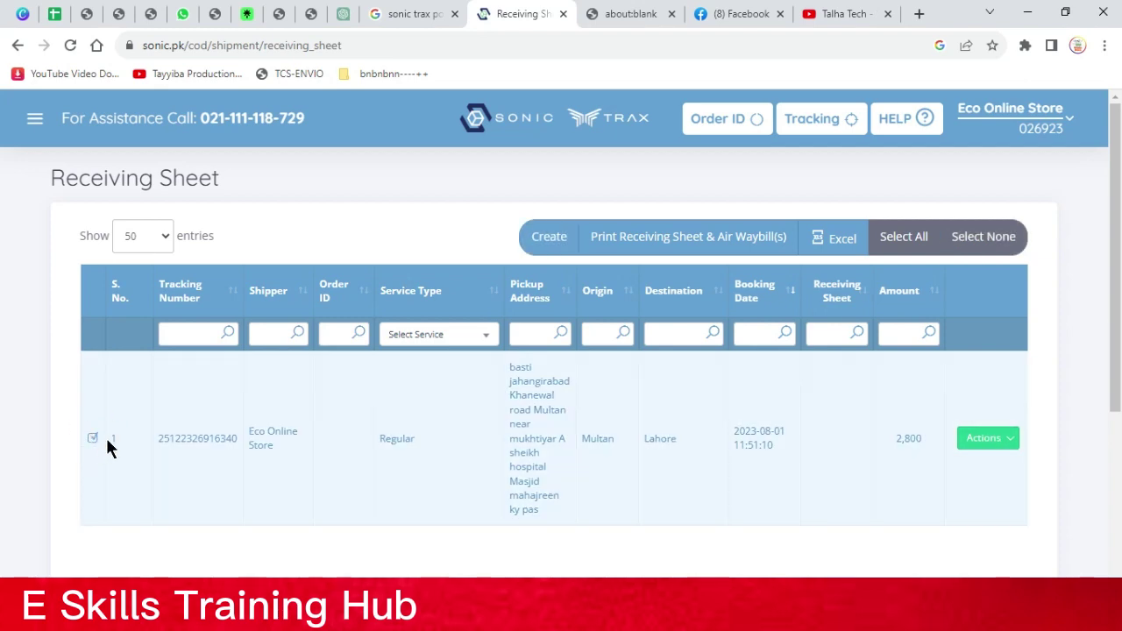
scroll(107, 438, down, 3)
scroll(70, 430, up, 3)
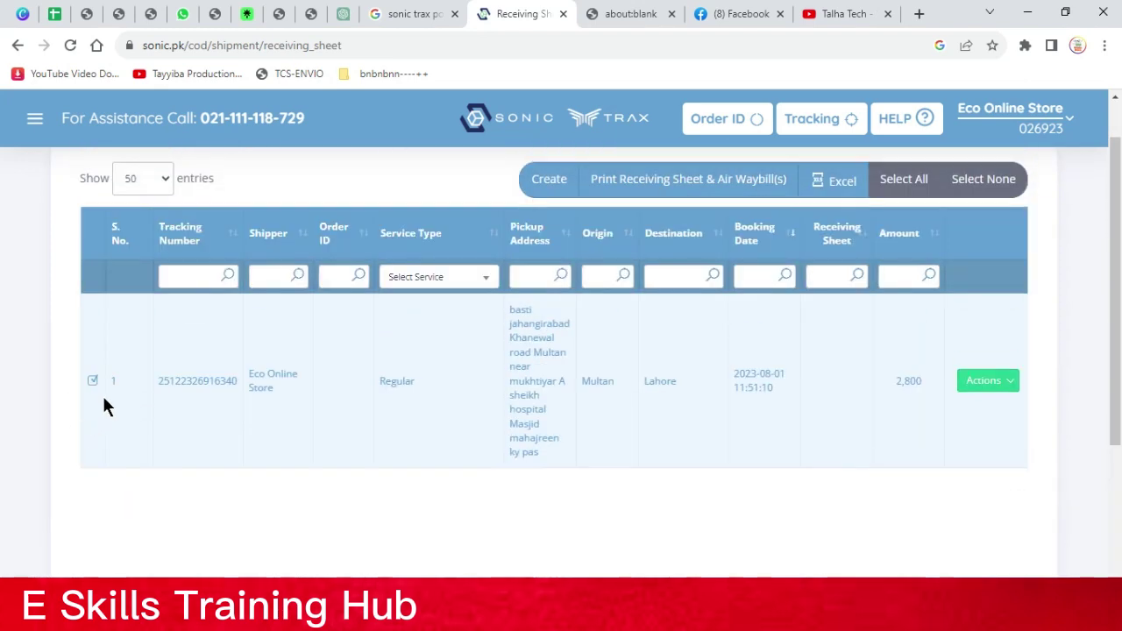
click(541, 182)
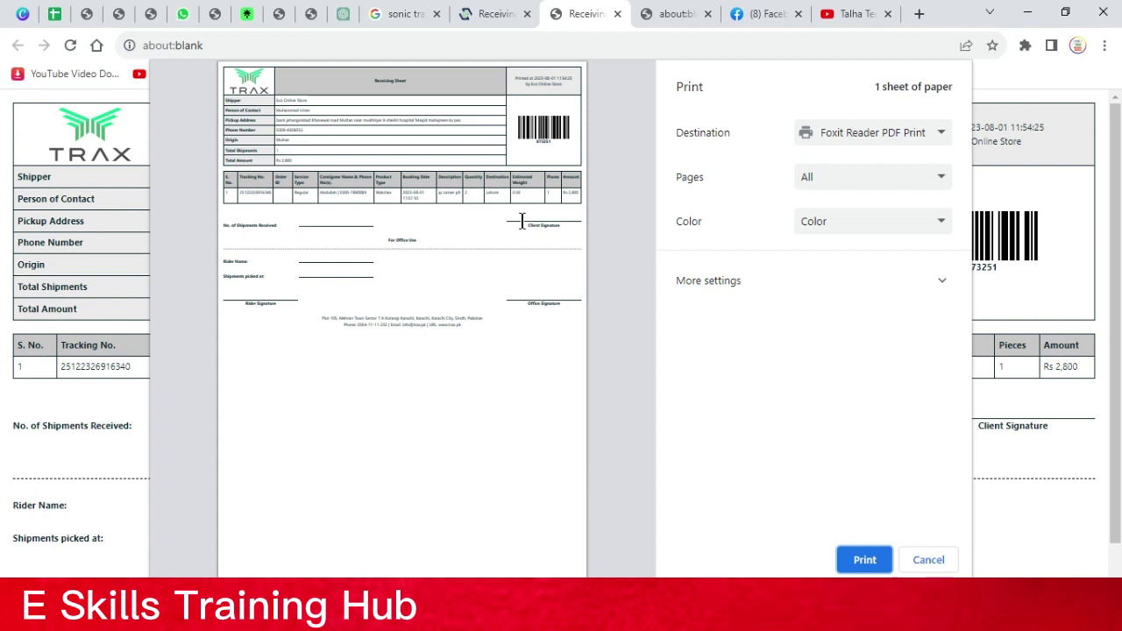
Cancel printing the receiving sheet and close its printable tab
right_click(622, 200)
click(923, 562)
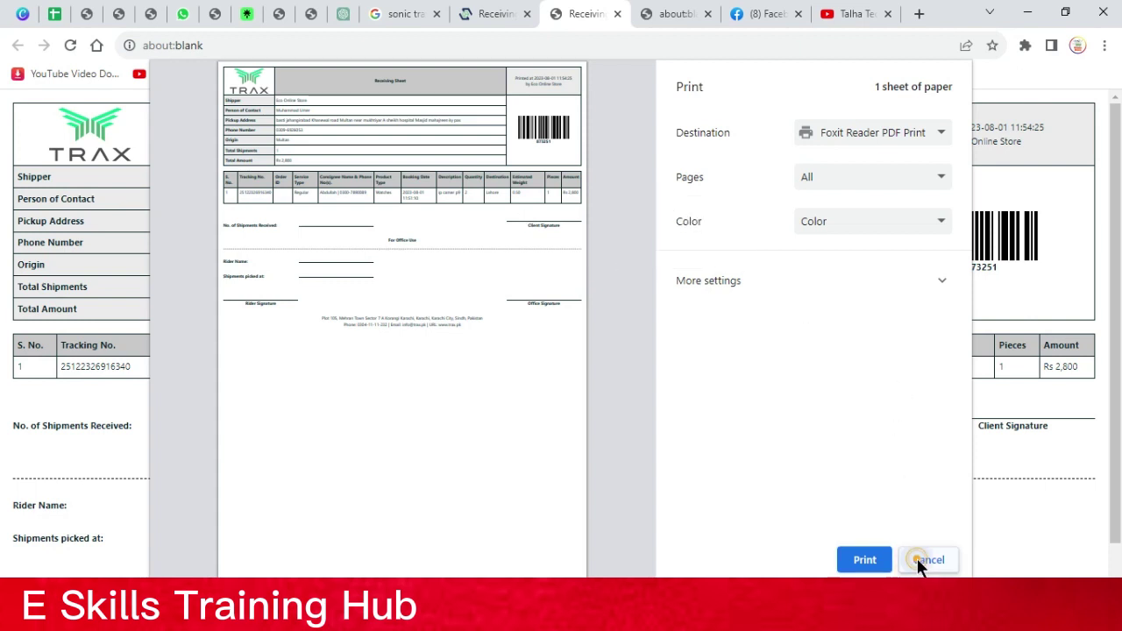
click(924, 562)
scroll(482, 351, down, 1)
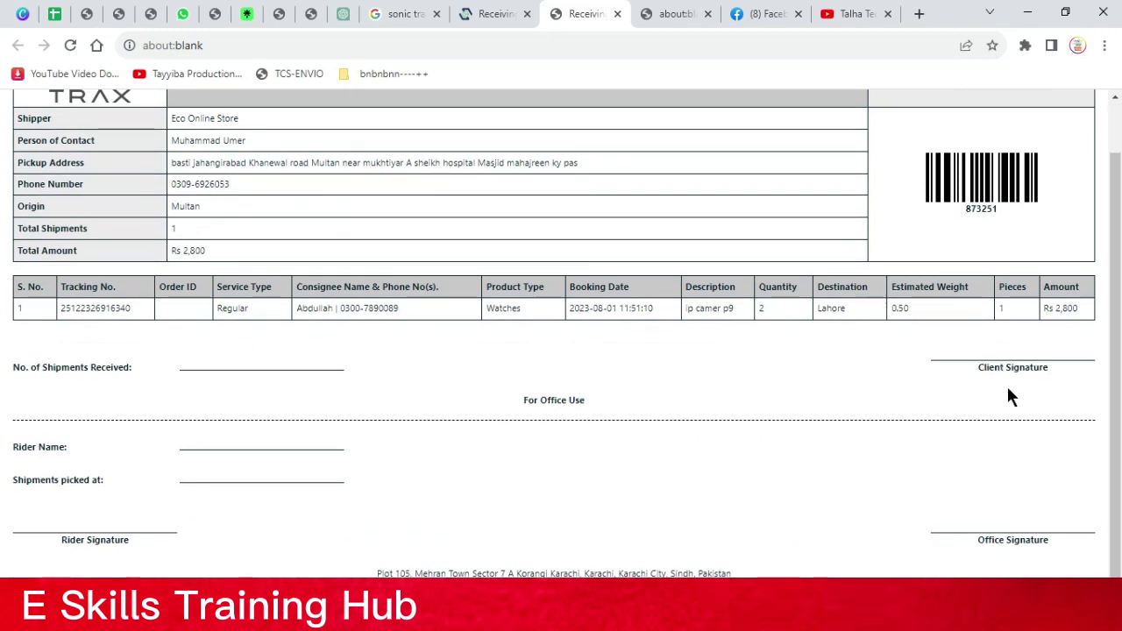
scroll(970, 387, up, 2)
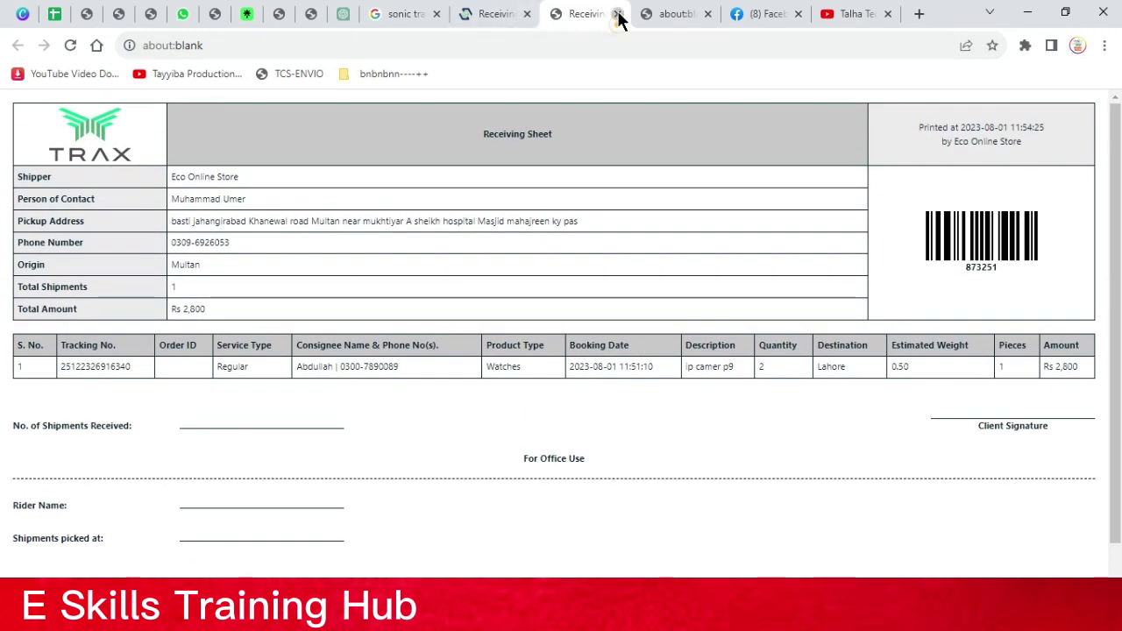
click(618, 14)
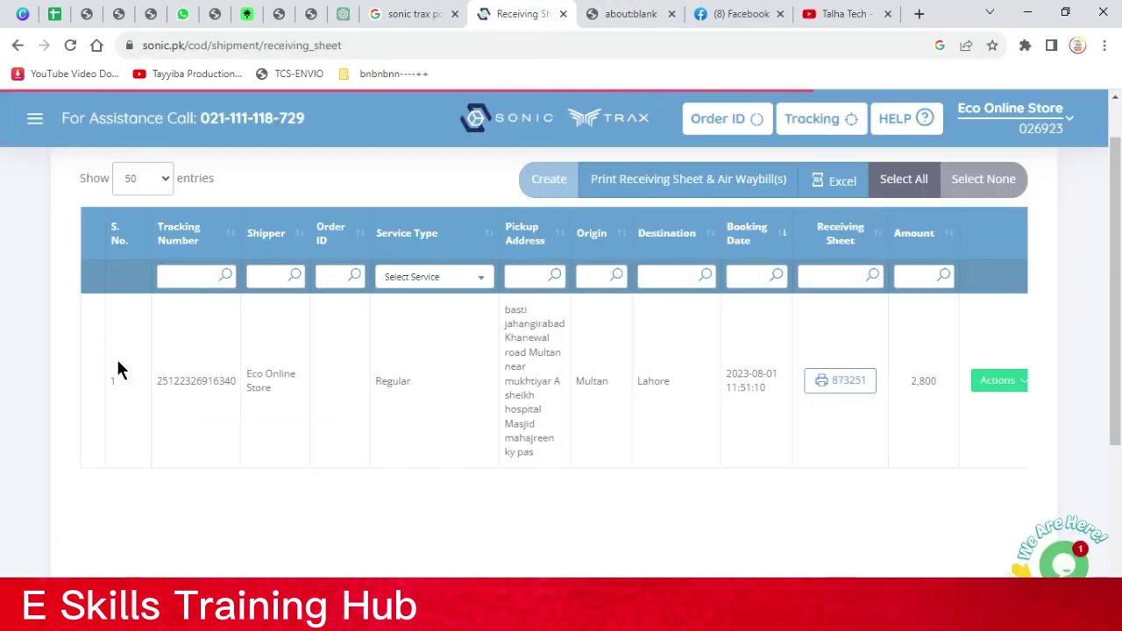
Return to order management and filter orders to Domestic
click(35, 120)
click(53, 168)
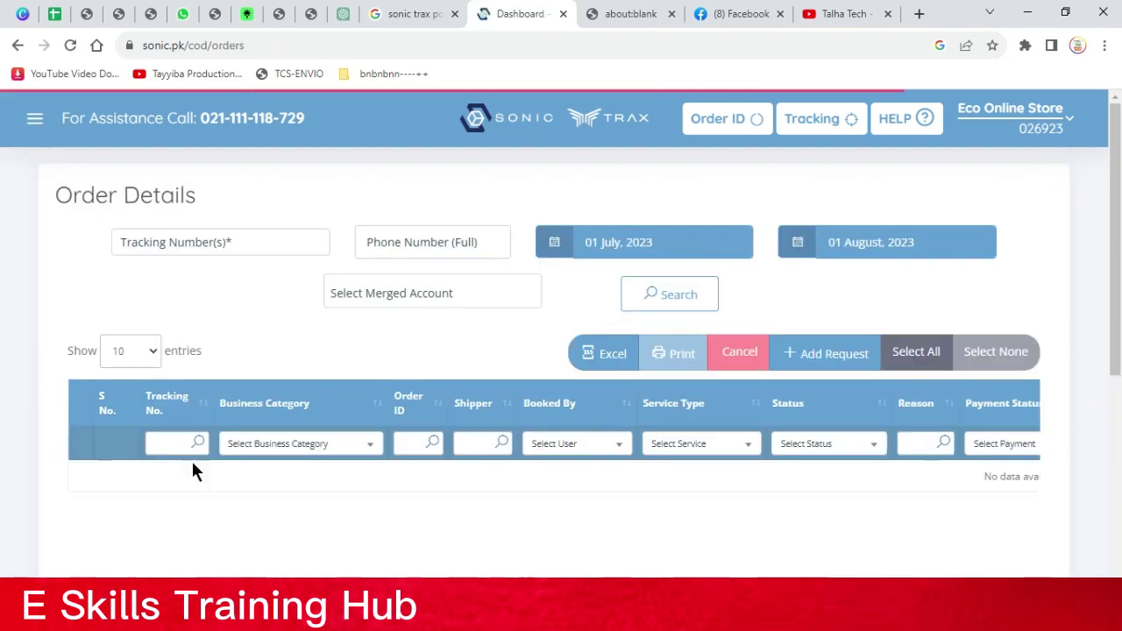
click(287, 445)
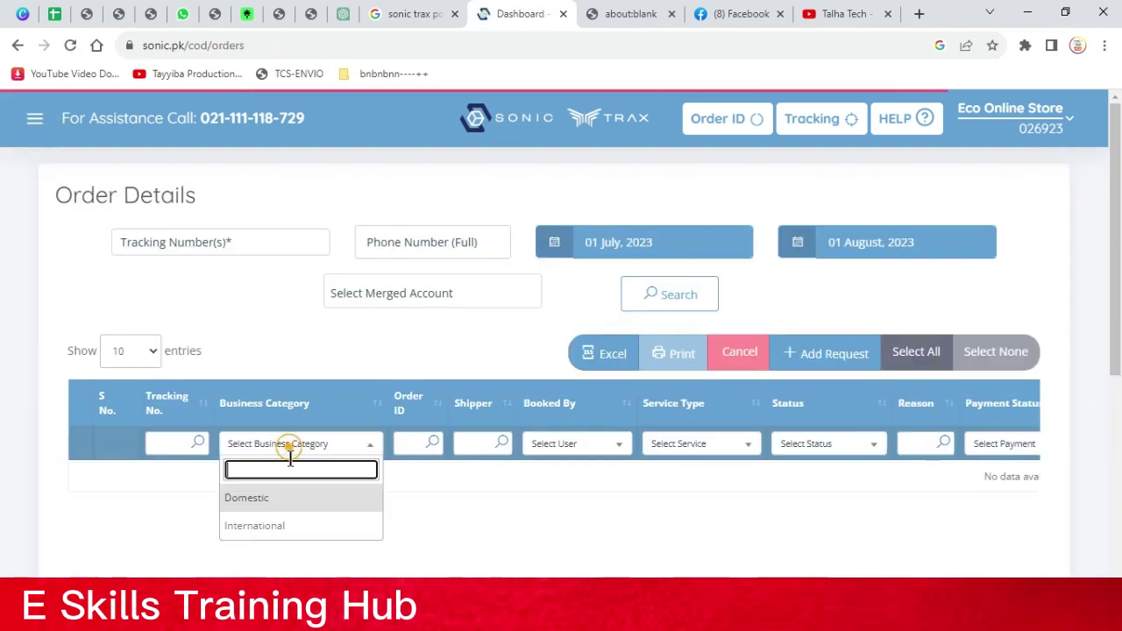
click(287, 496)
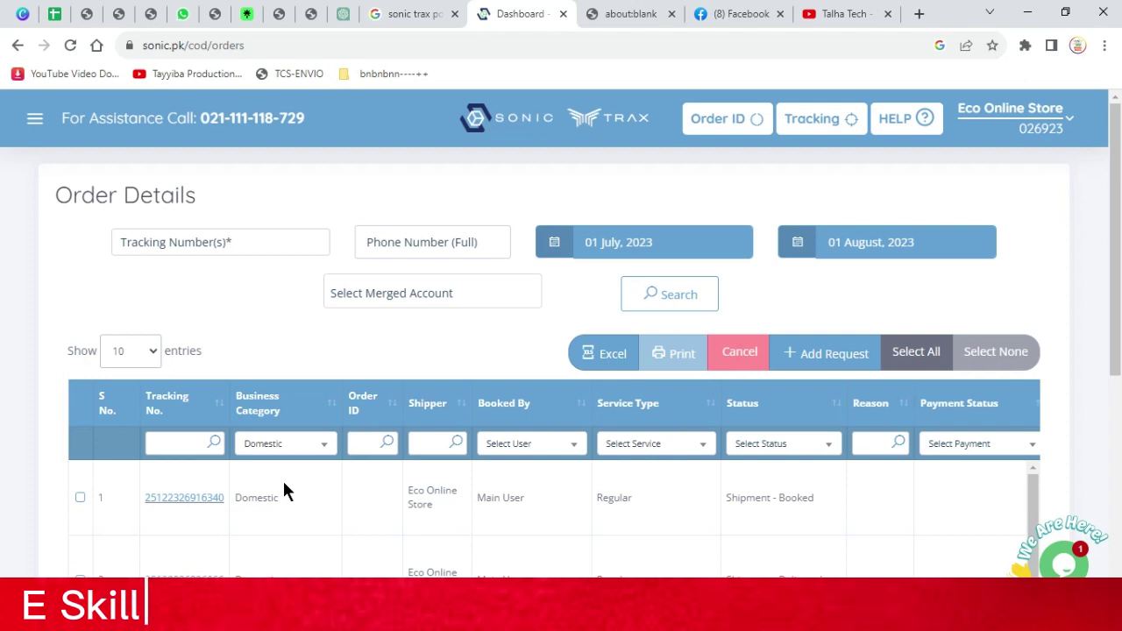
scroll(316, 464, down, 1)
scroll(348, 463, down, 1)
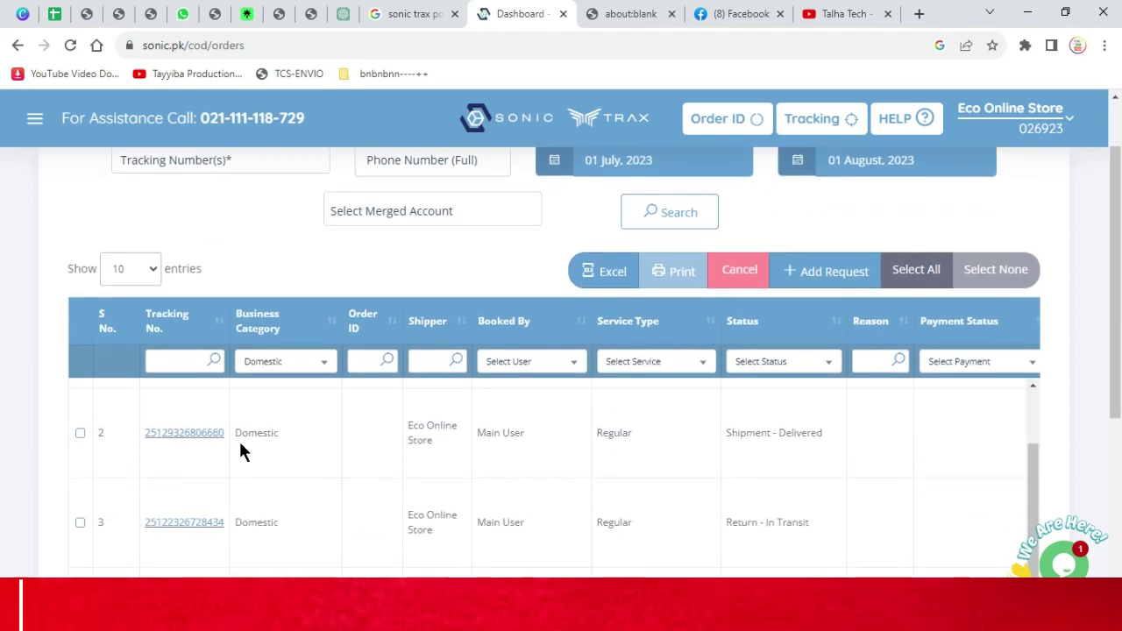
scroll(239, 439, down, 3)
scroll(274, 369, up, 1)
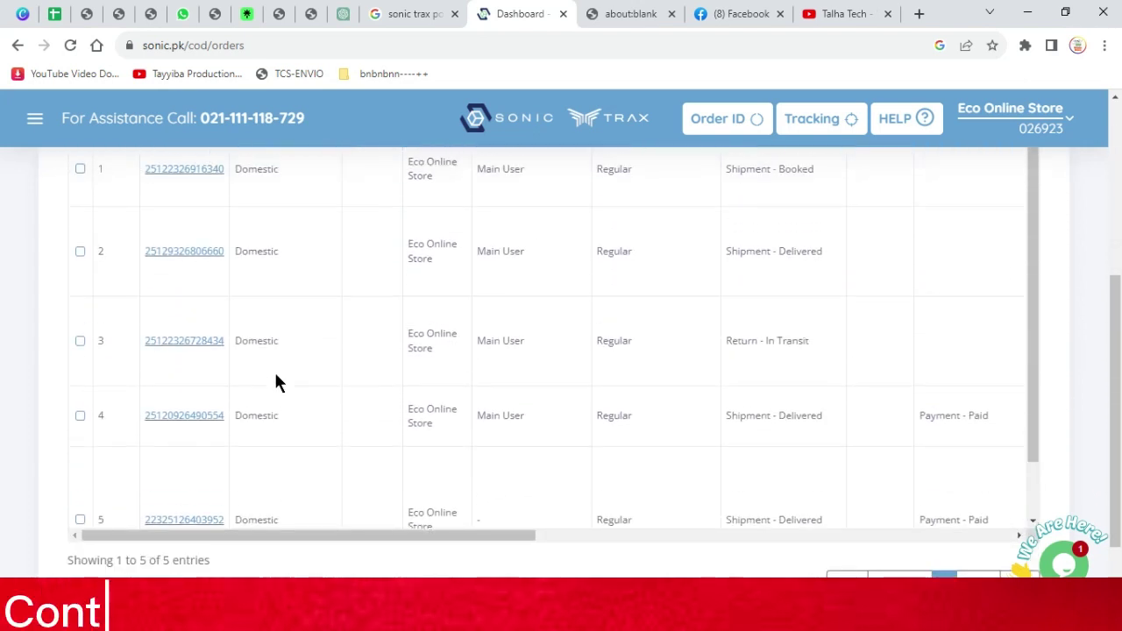
right_click(200, 254)
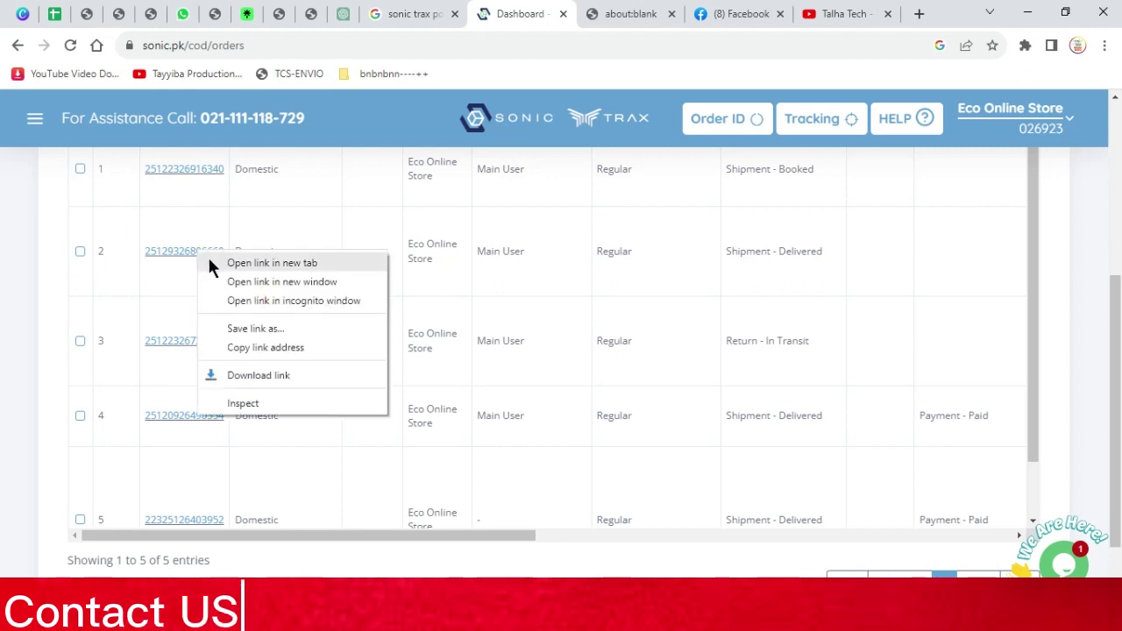
click(210, 262)
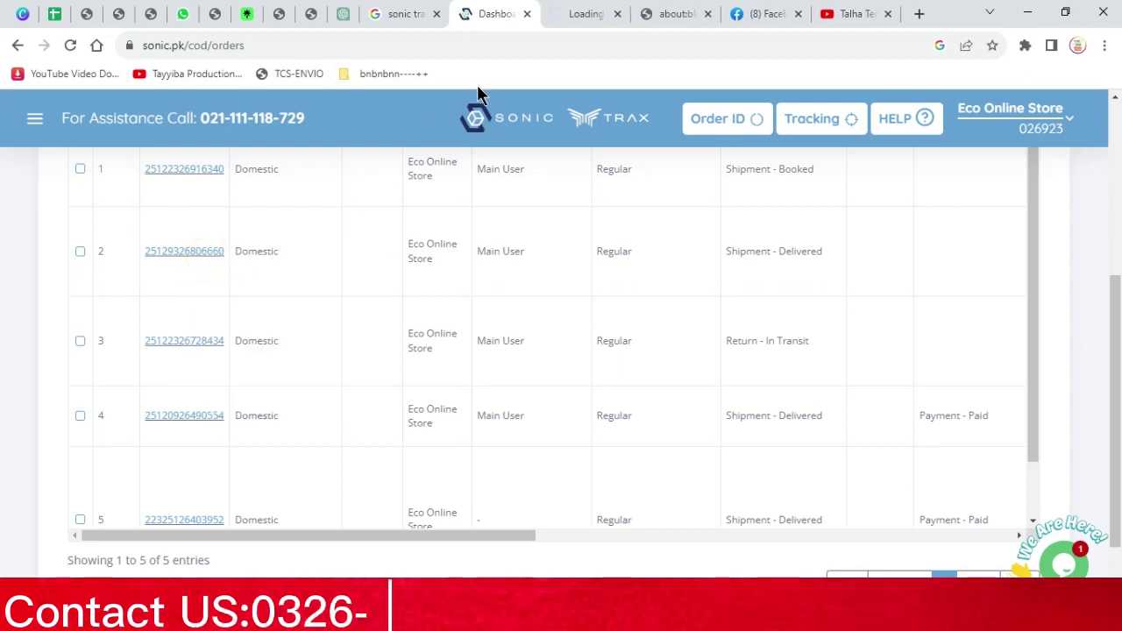
On the tracking tab, highlight each history status from Booked through Arrived at Destination
click(570, 19)
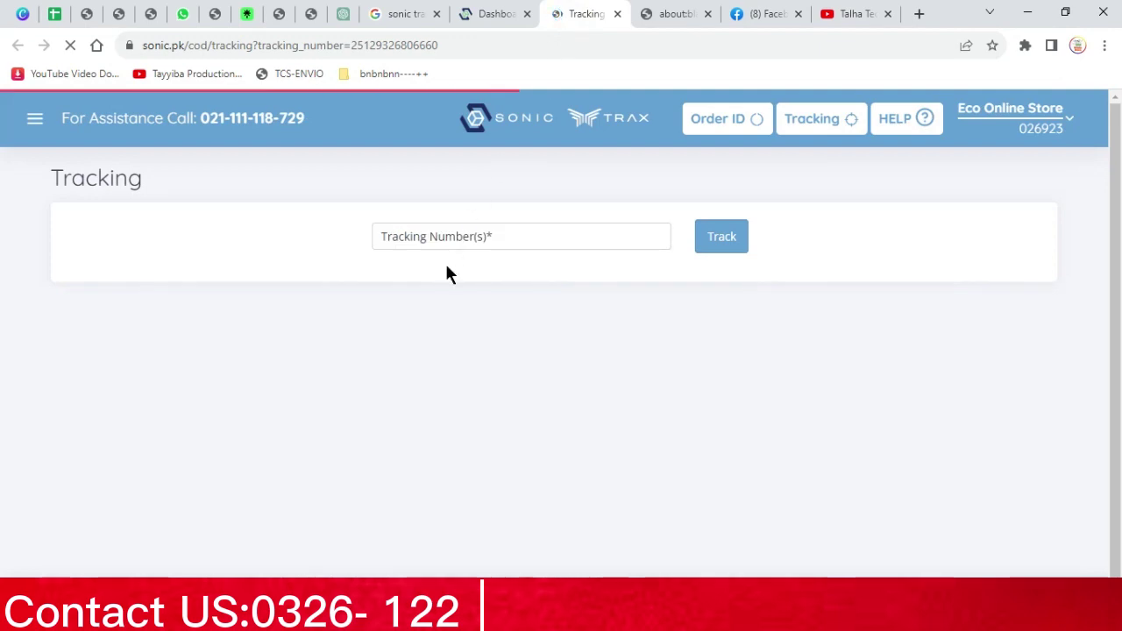
scroll(444, 263, down, 4)
scroll(447, 263, down, 2)
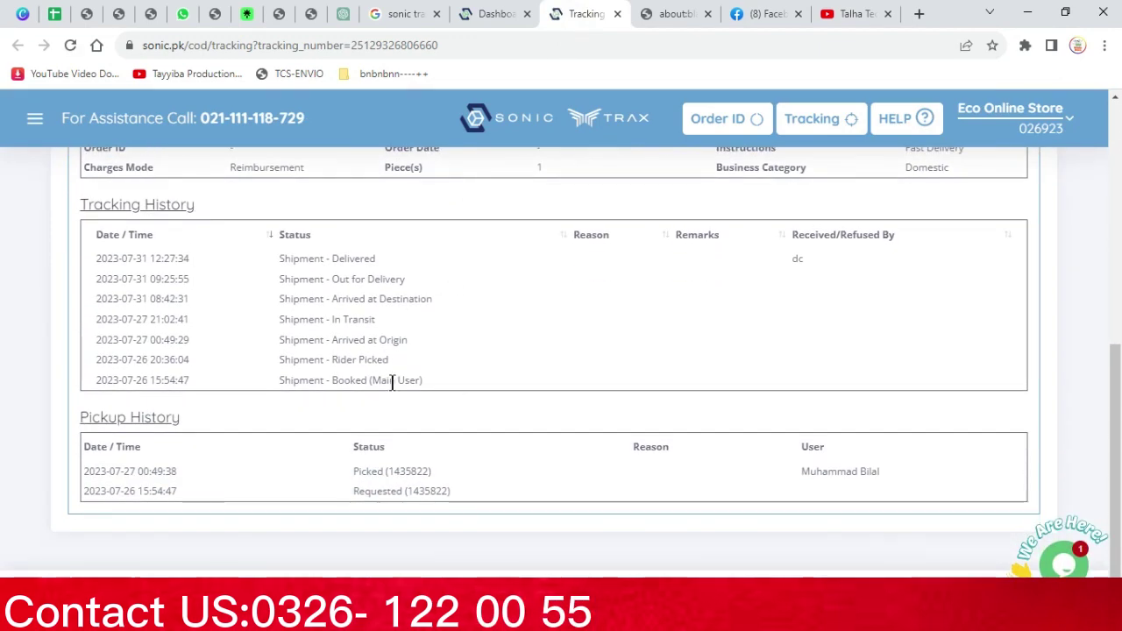
triple_click(392, 383)
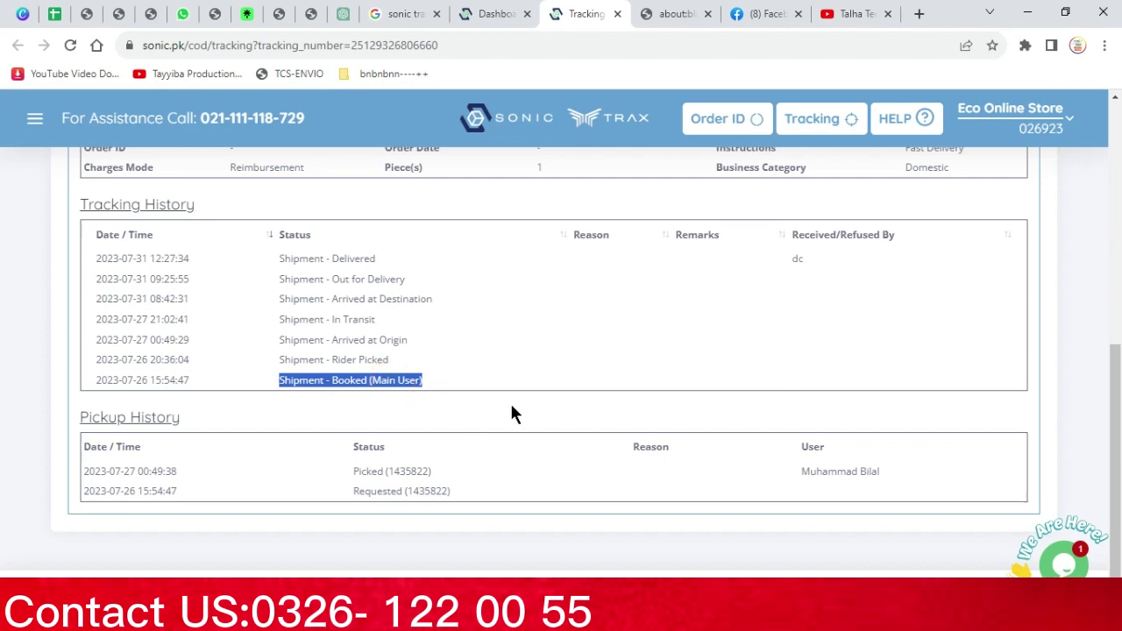
drag(392, 360, 296, 359)
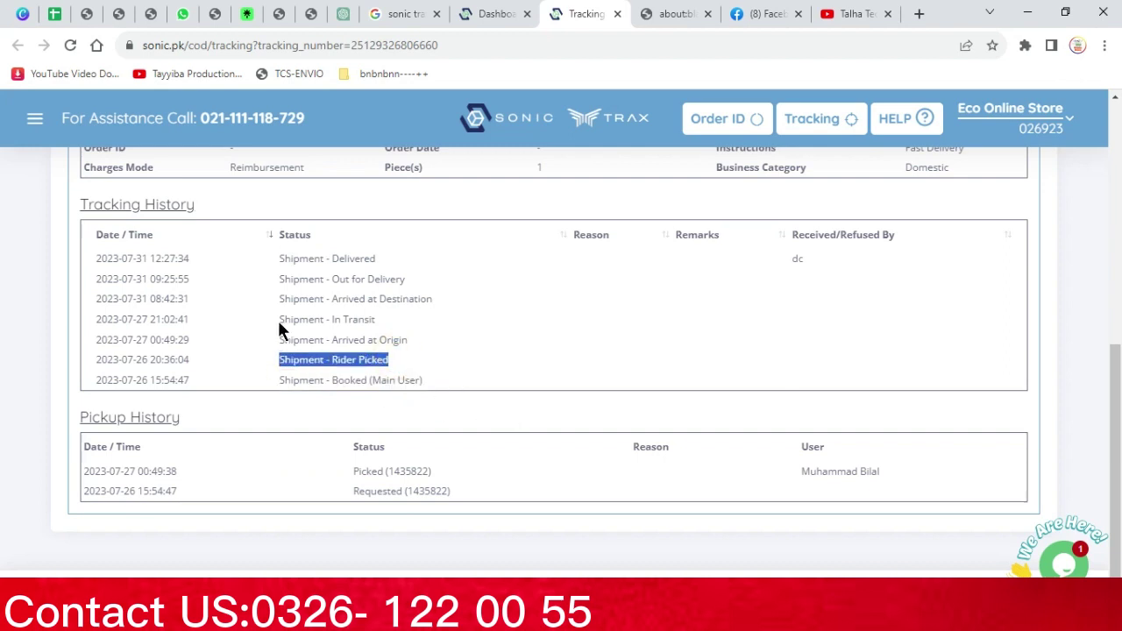
triple_click(351, 343)
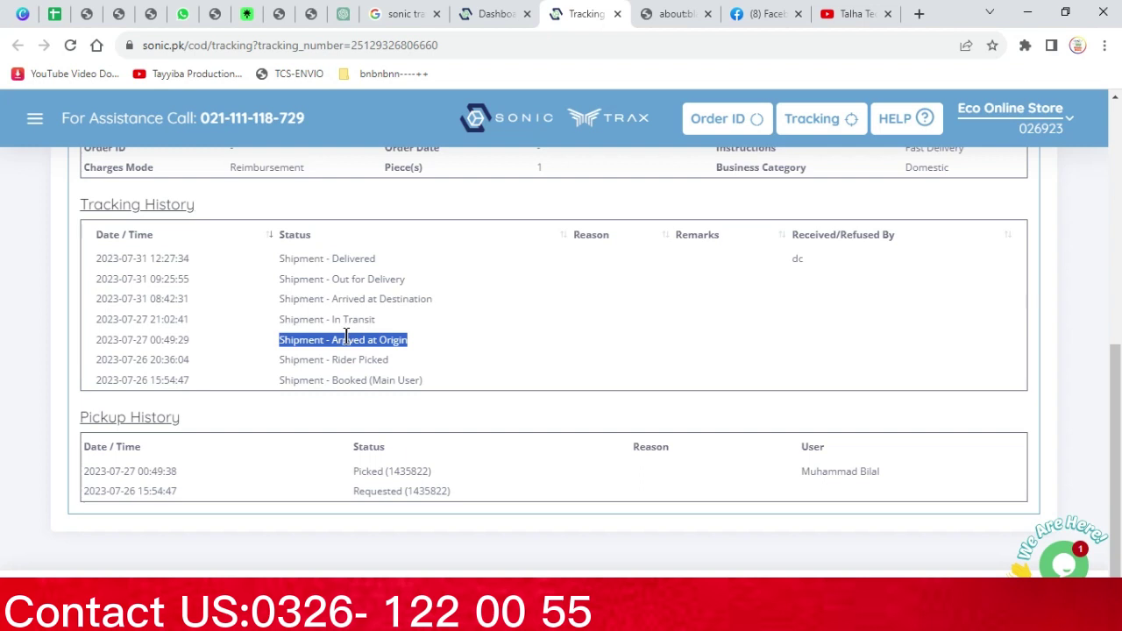
triple_click(374, 321)
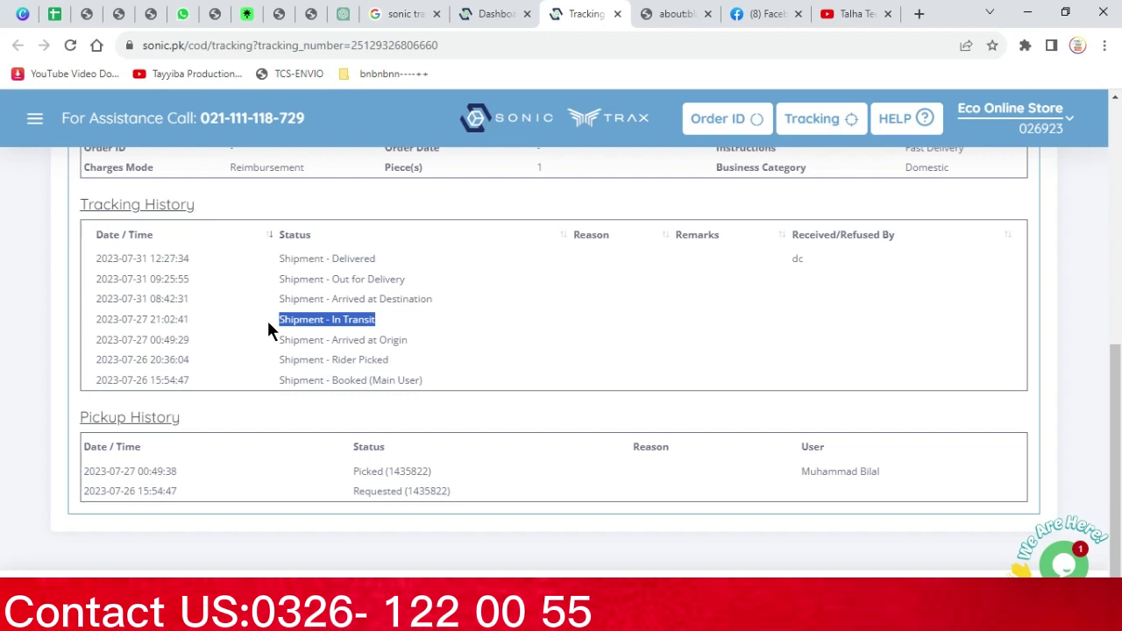
triple_click(417, 298)
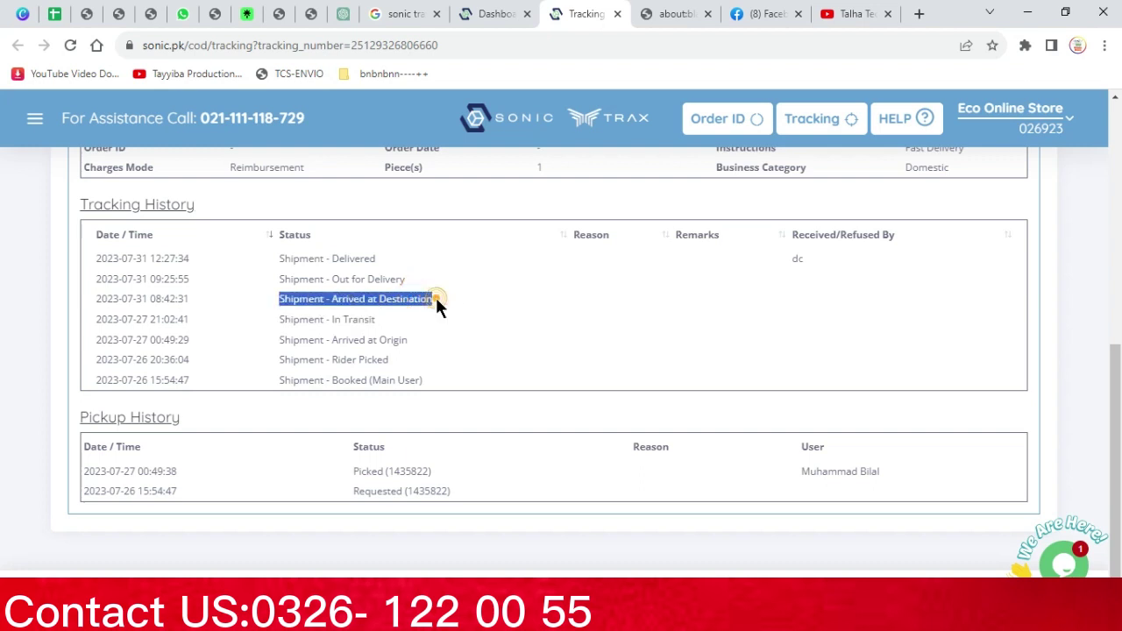
click(415, 298)
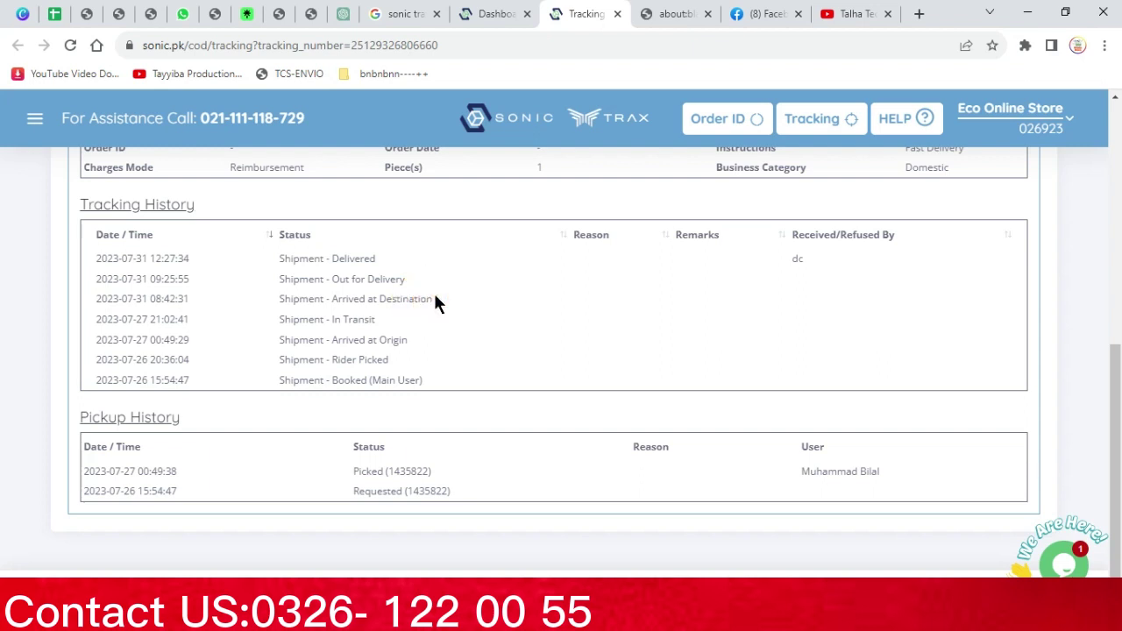
drag(438, 297, 274, 288)
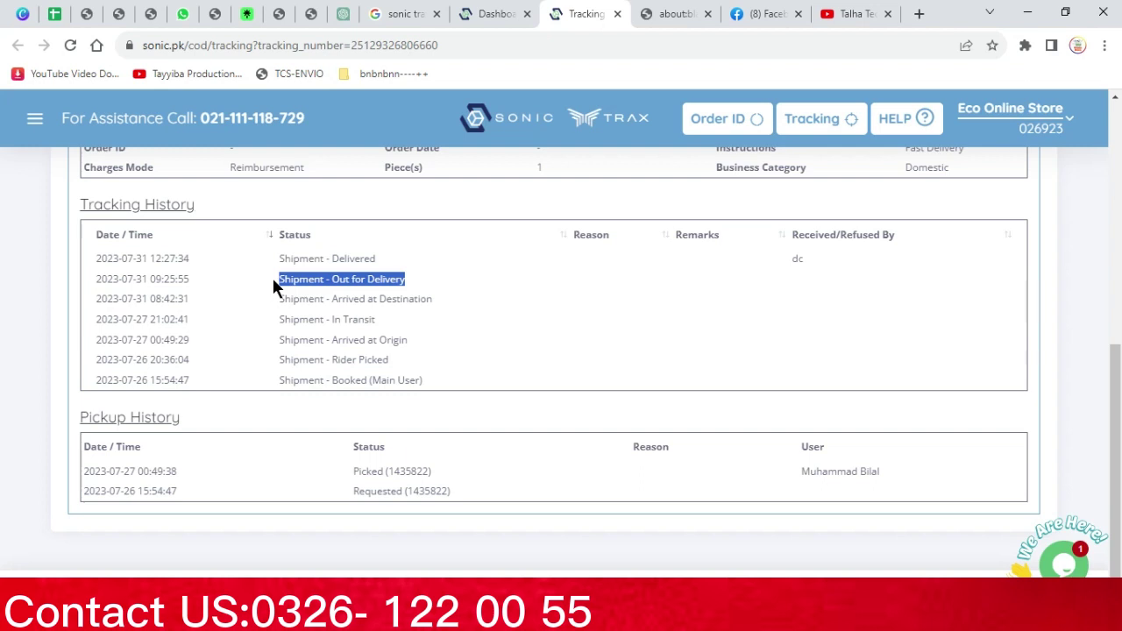
click(327, 275)
triple_click(337, 277)
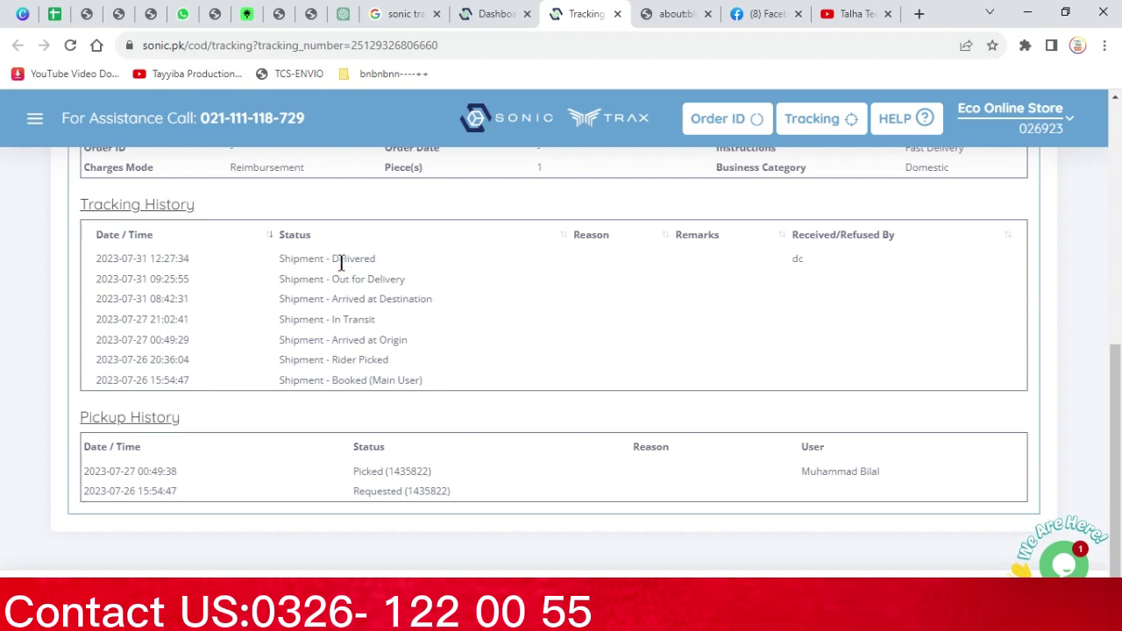
triple_click(341, 260)
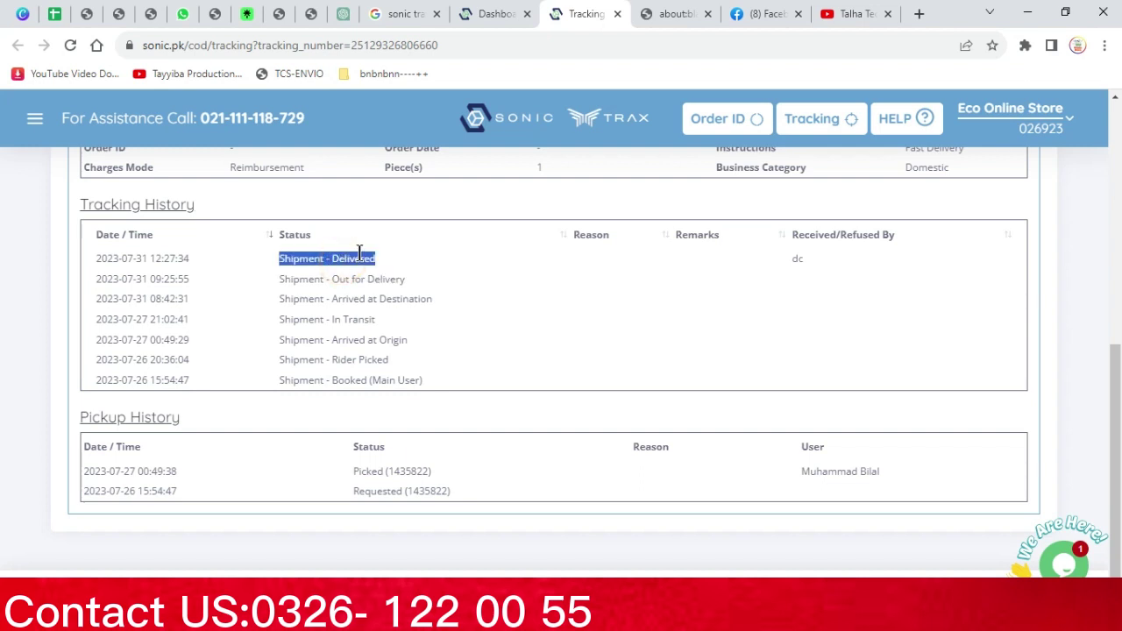
drag(377, 255, 332, 268)
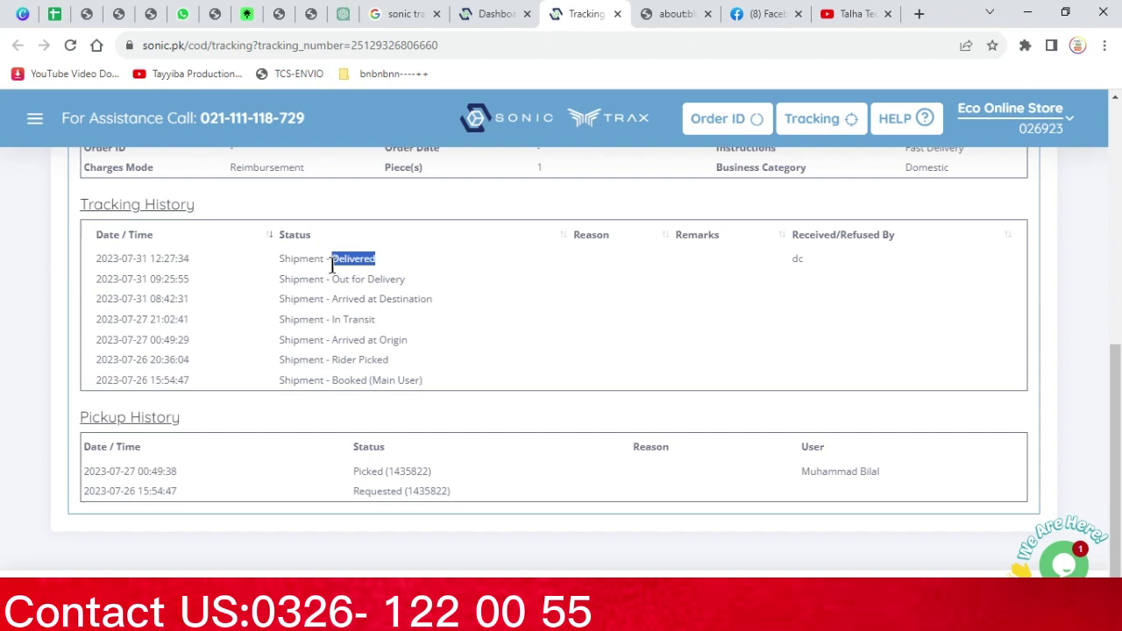
double_click(378, 278)
click(378, 278)
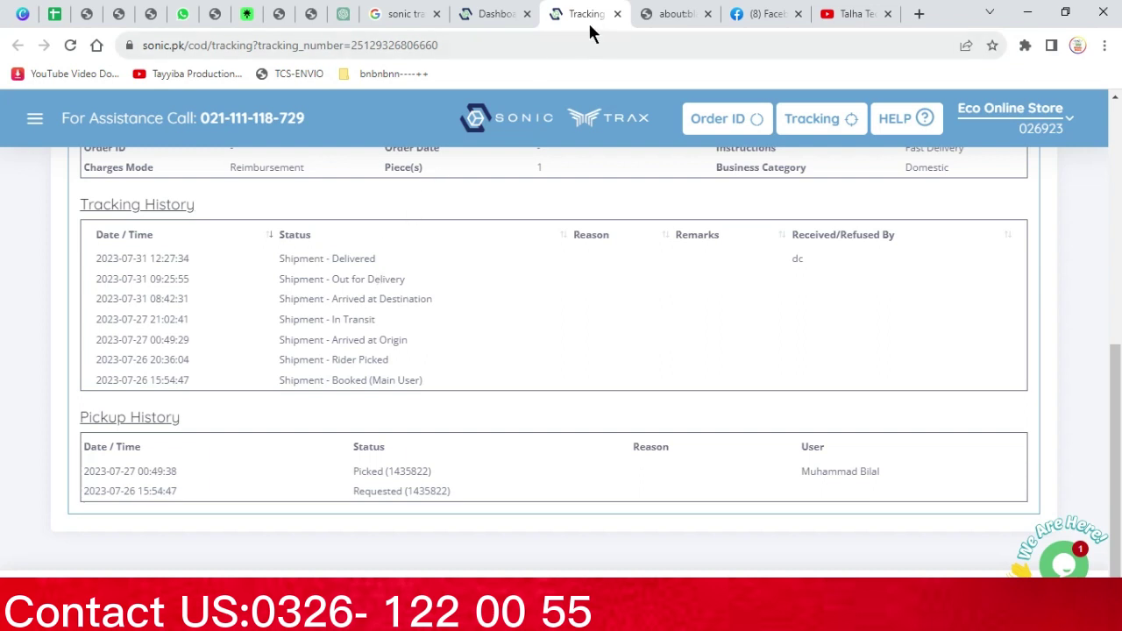
Close the tracking tab and scroll through the Domestic Order Details list
click(617, 14)
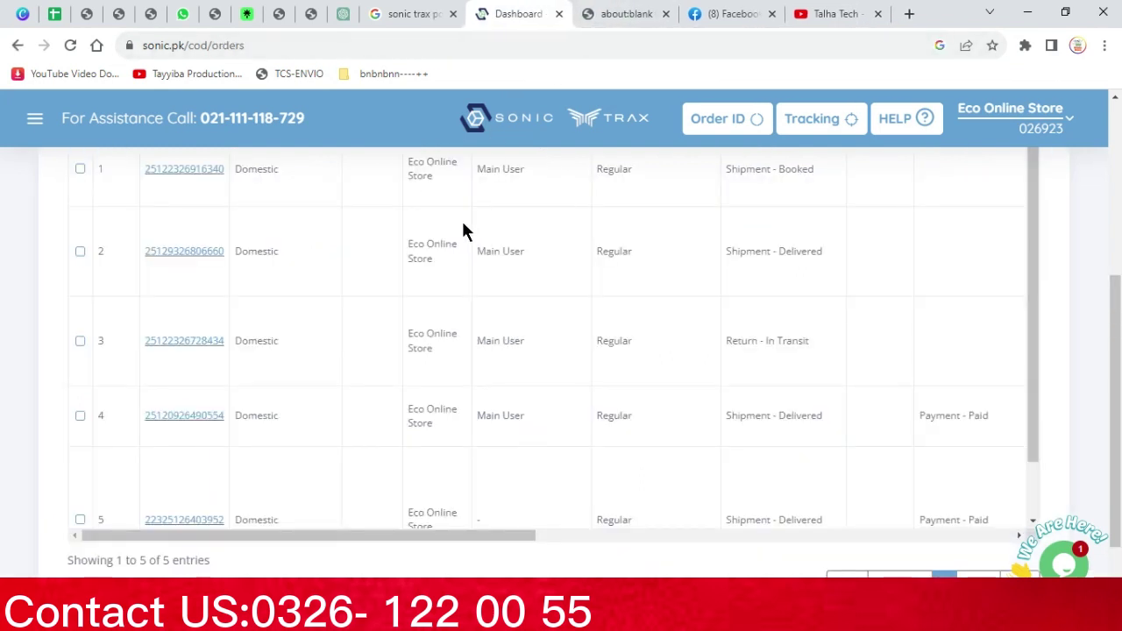
scroll(463, 231, up, 1)
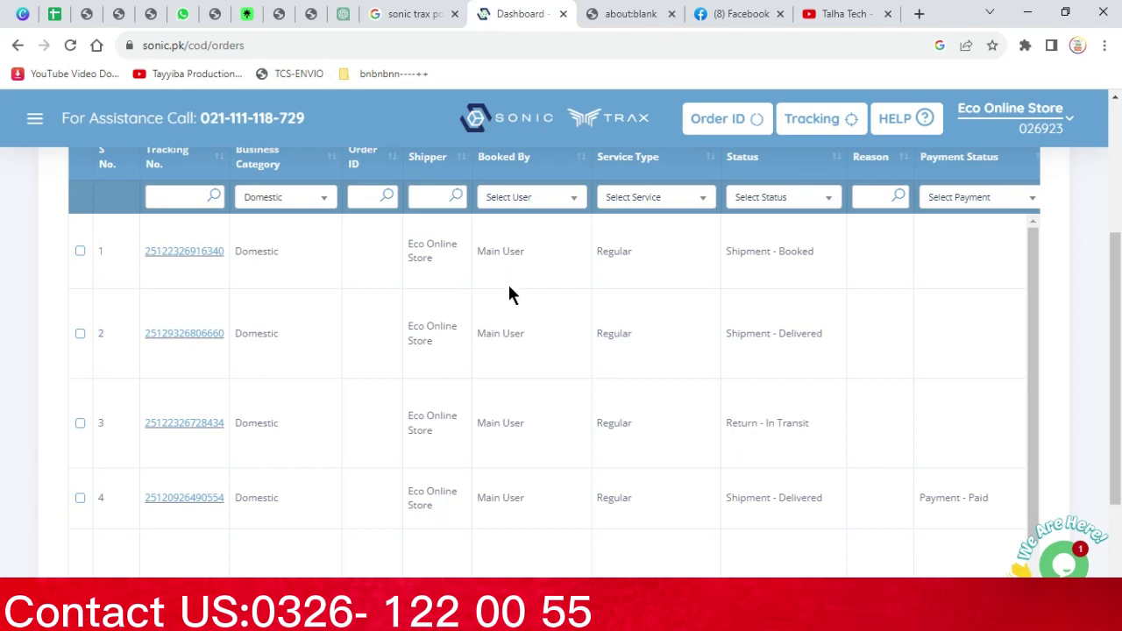
scroll(510, 287, up, 3)
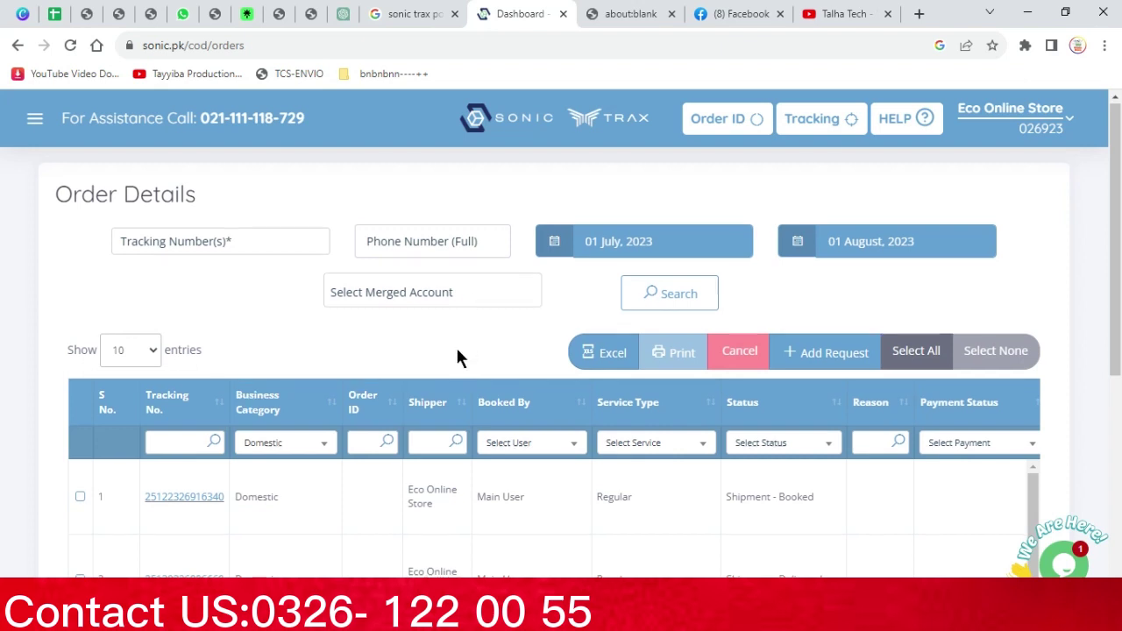
scroll(457, 345, down, 2)
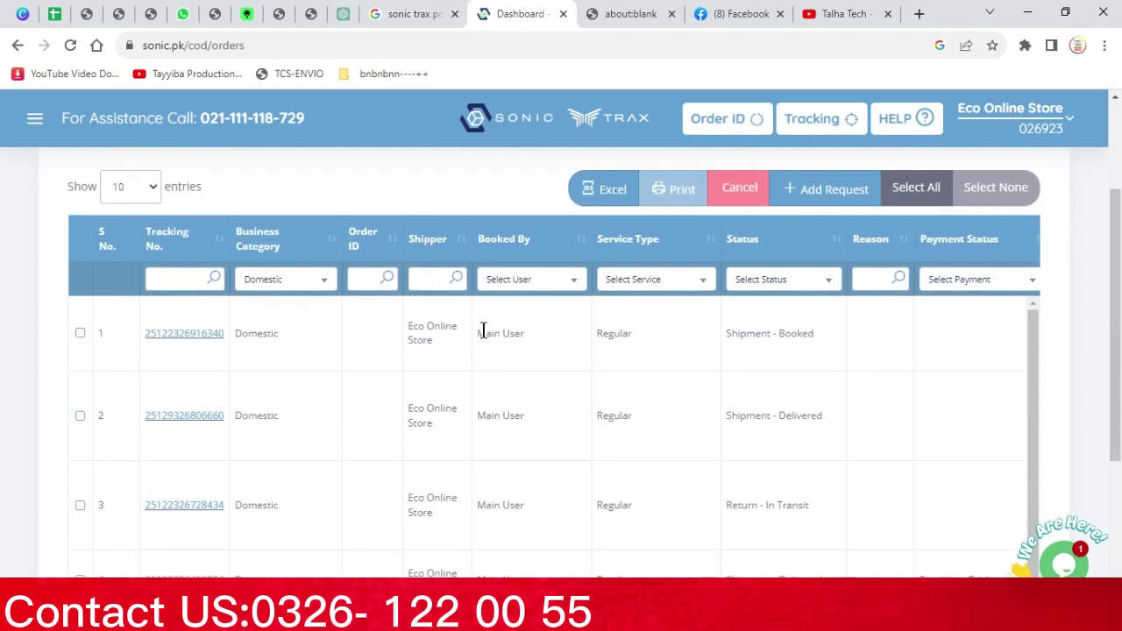
scroll(515, 352, up, 2)
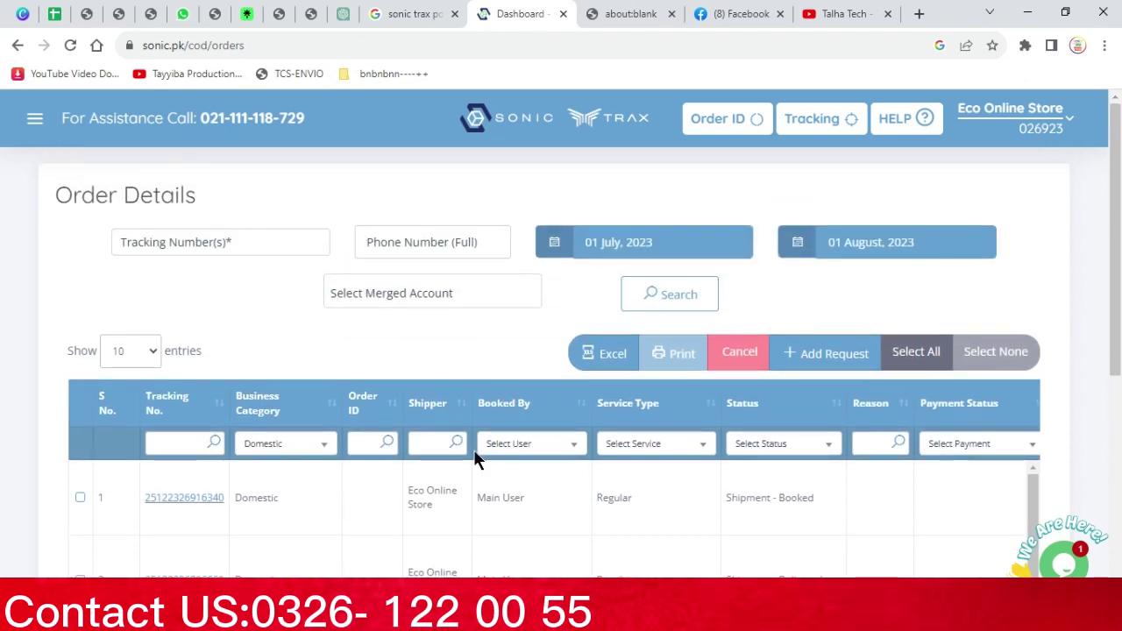
scroll(474, 451, down, 1)
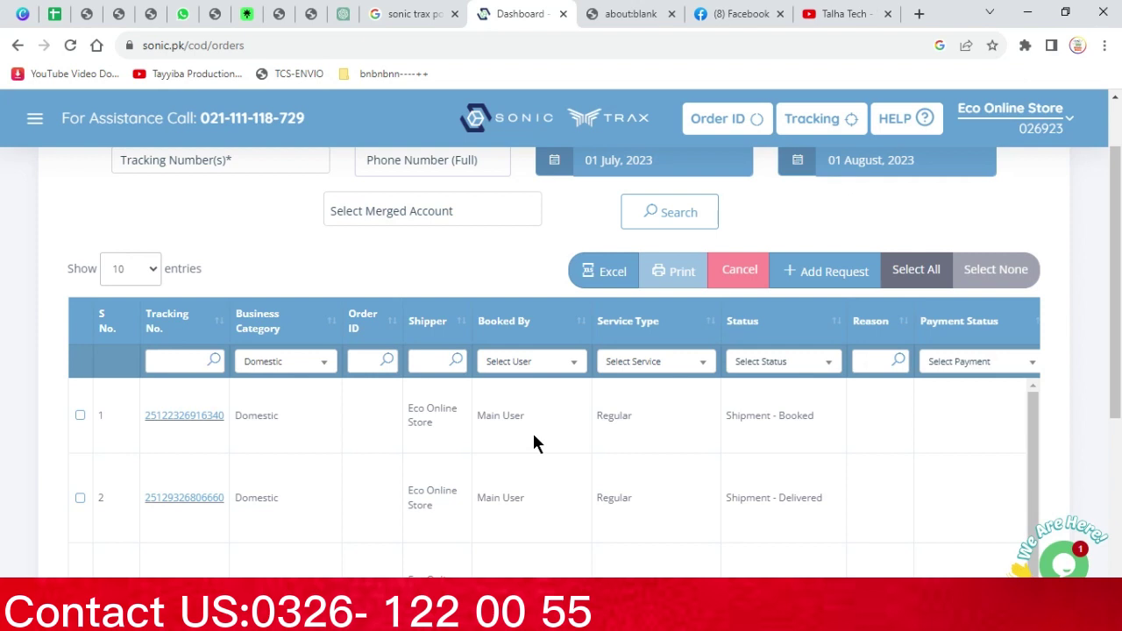
Open row 3's returning shipment tracking page in a new tab and switch to it
scroll(535, 435, down, 1)
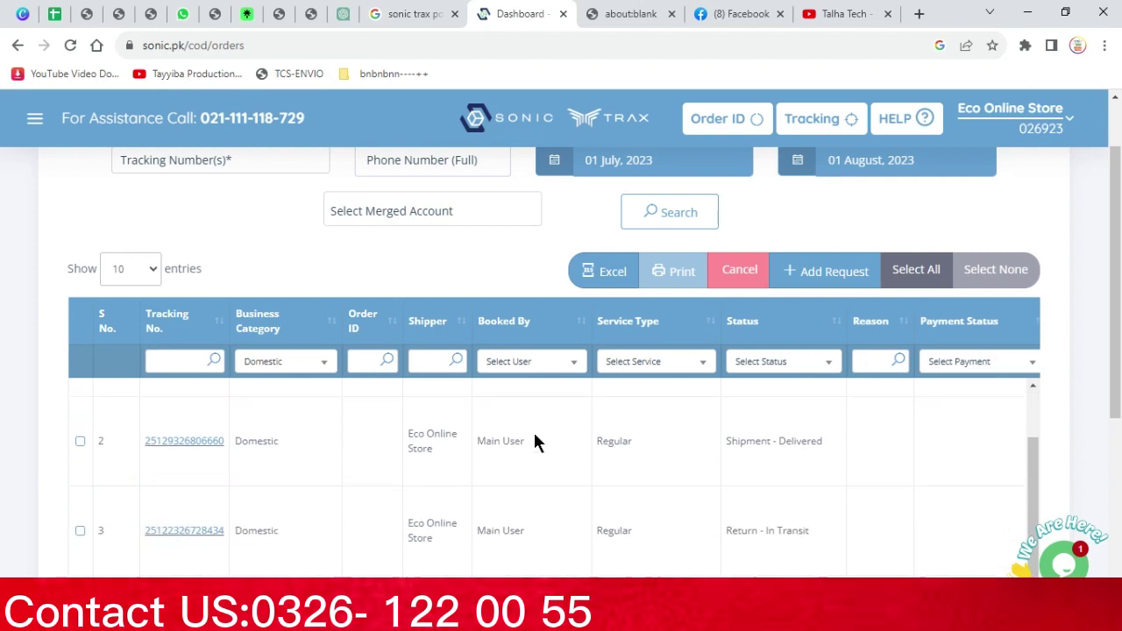
scroll(535, 435, up, 1)
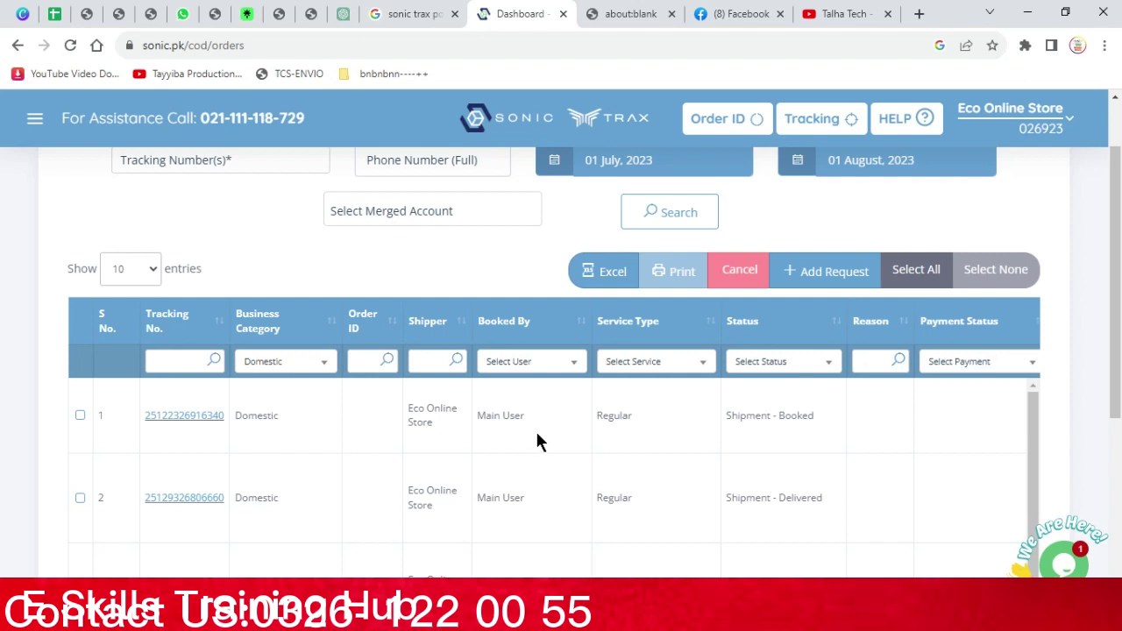
scroll(537, 434, down, 2)
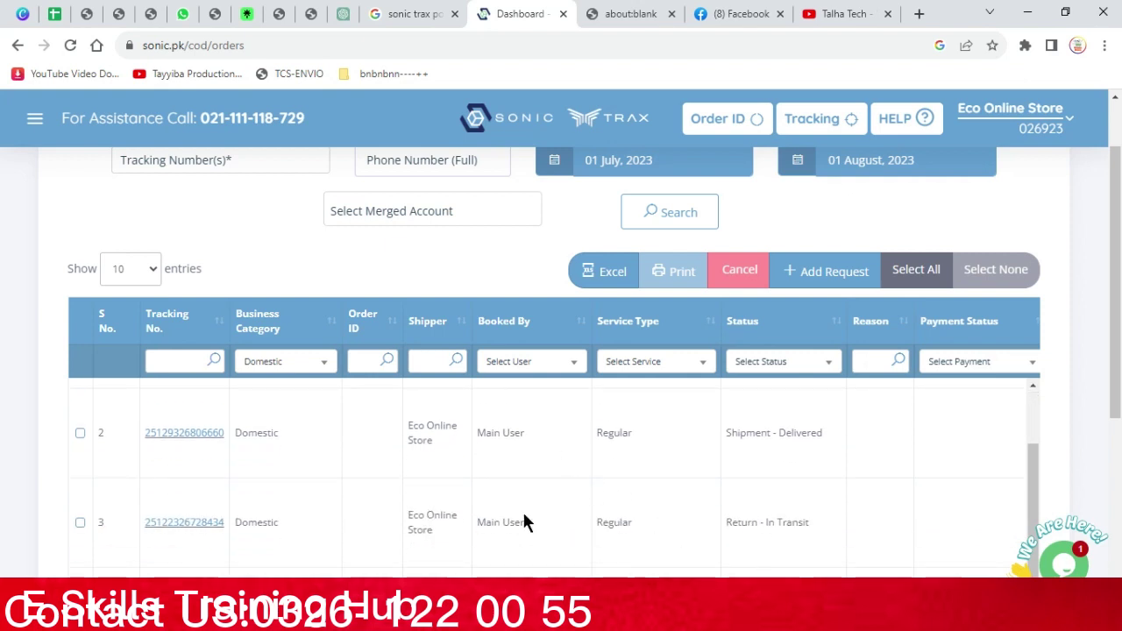
triple_click(733, 521)
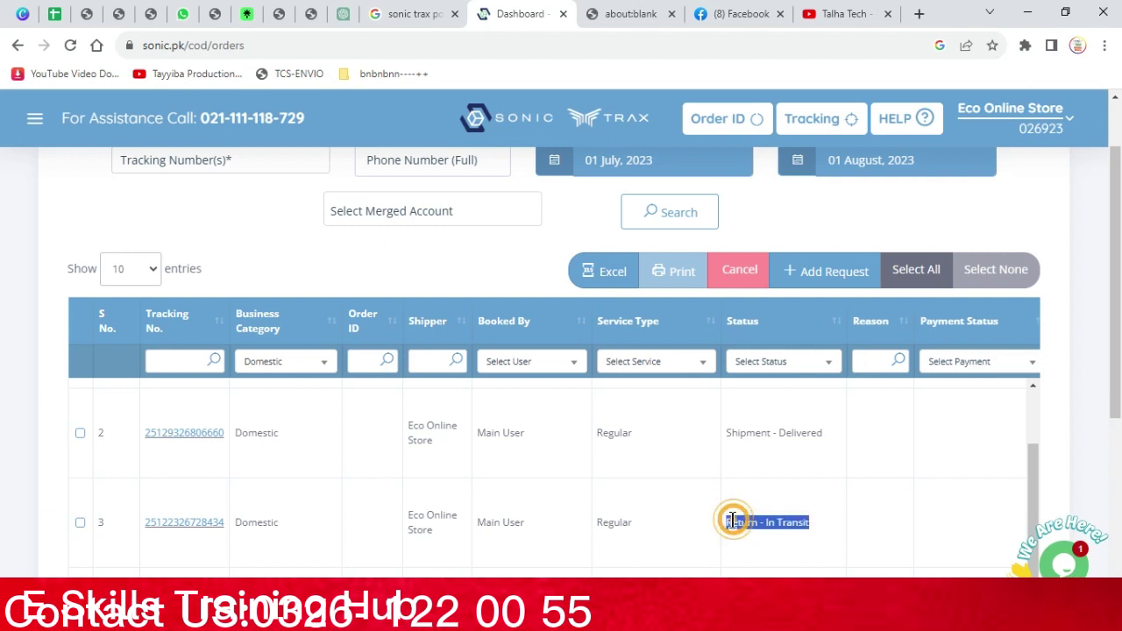
right_click(211, 525)
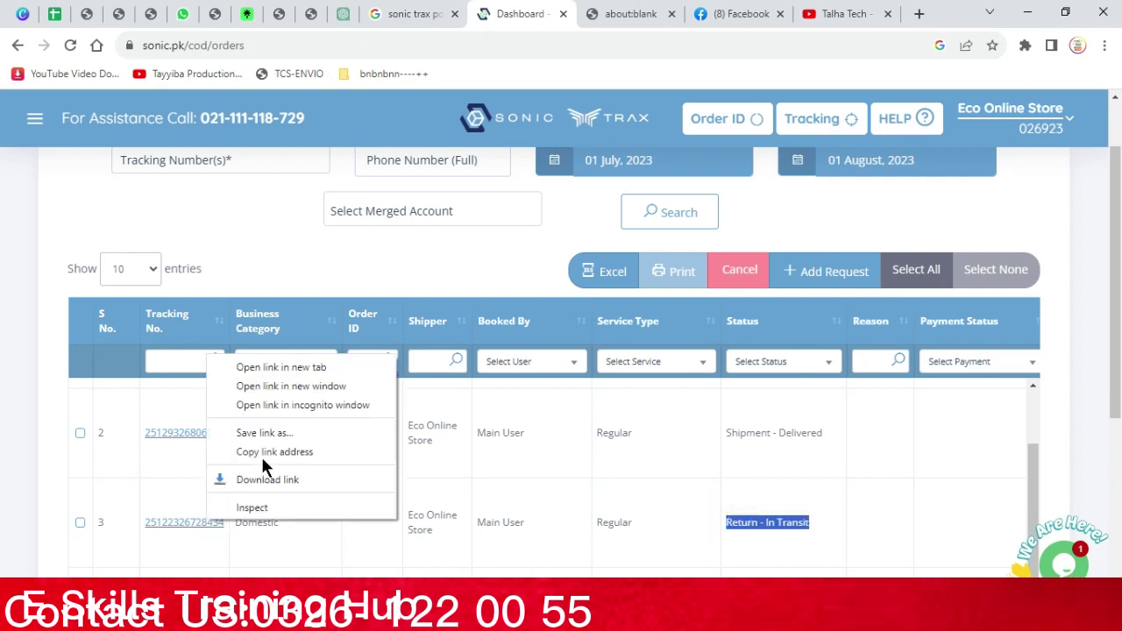
click(272, 366)
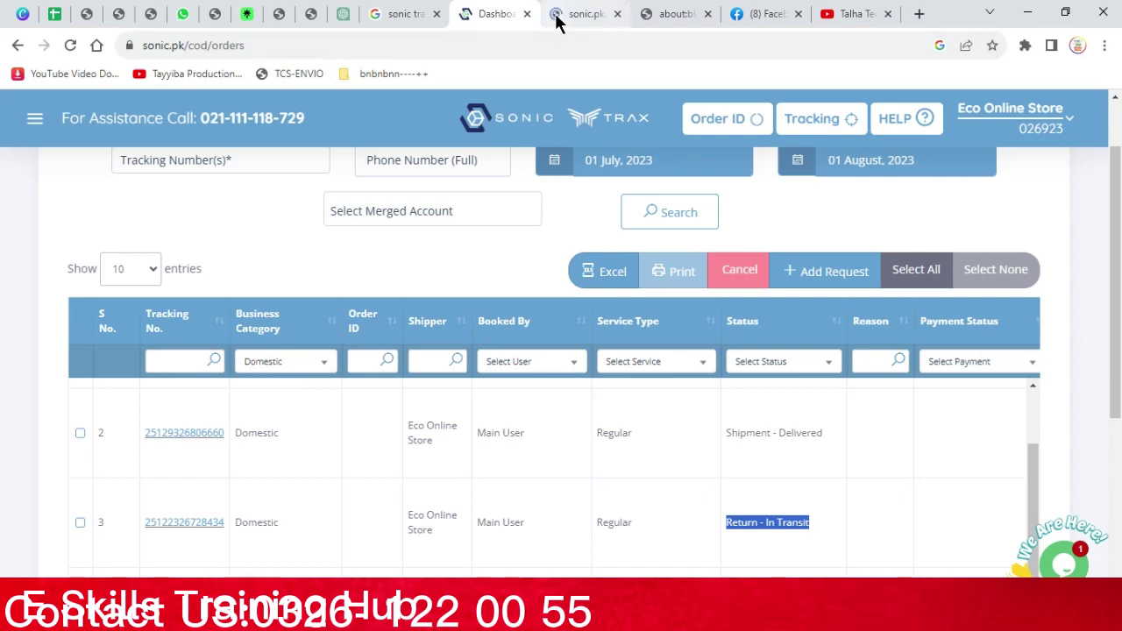
click(558, 15)
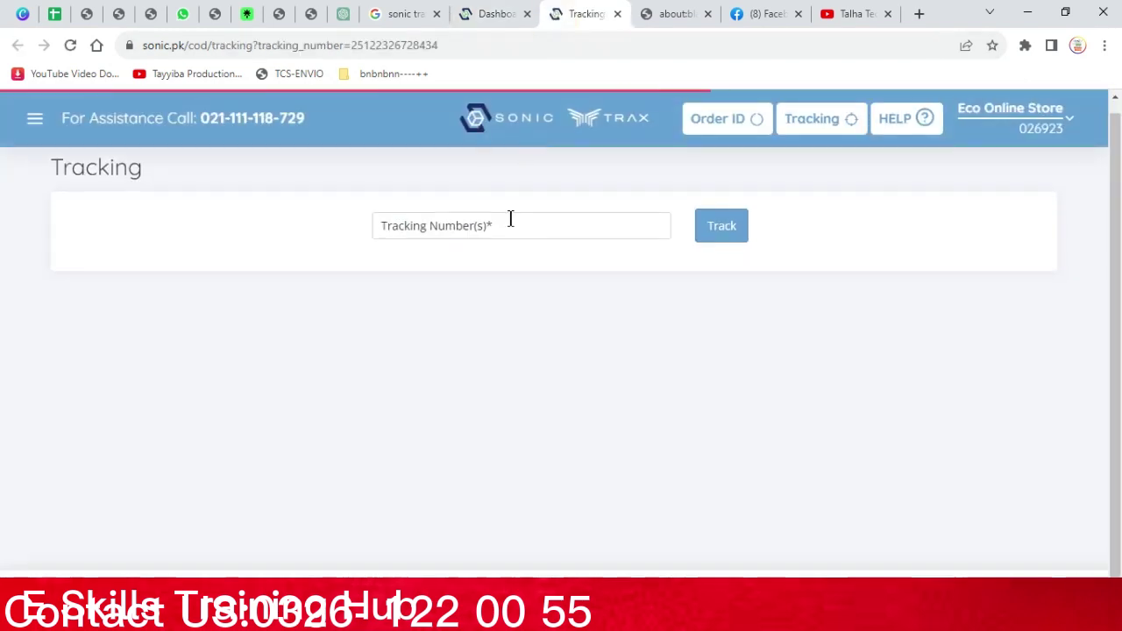
Highlight the tracking history statuses from Rider Picked through Return Confirmation Pending
scroll(513, 226, down, 3)
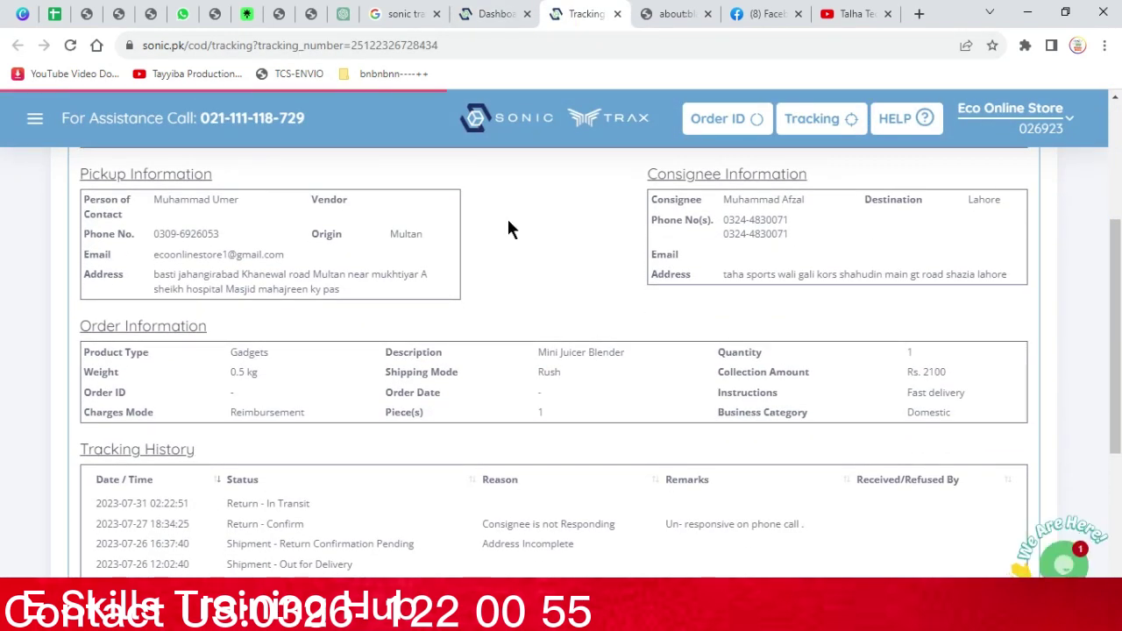
scroll(507, 224, down, 1)
scroll(503, 230, down, 2)
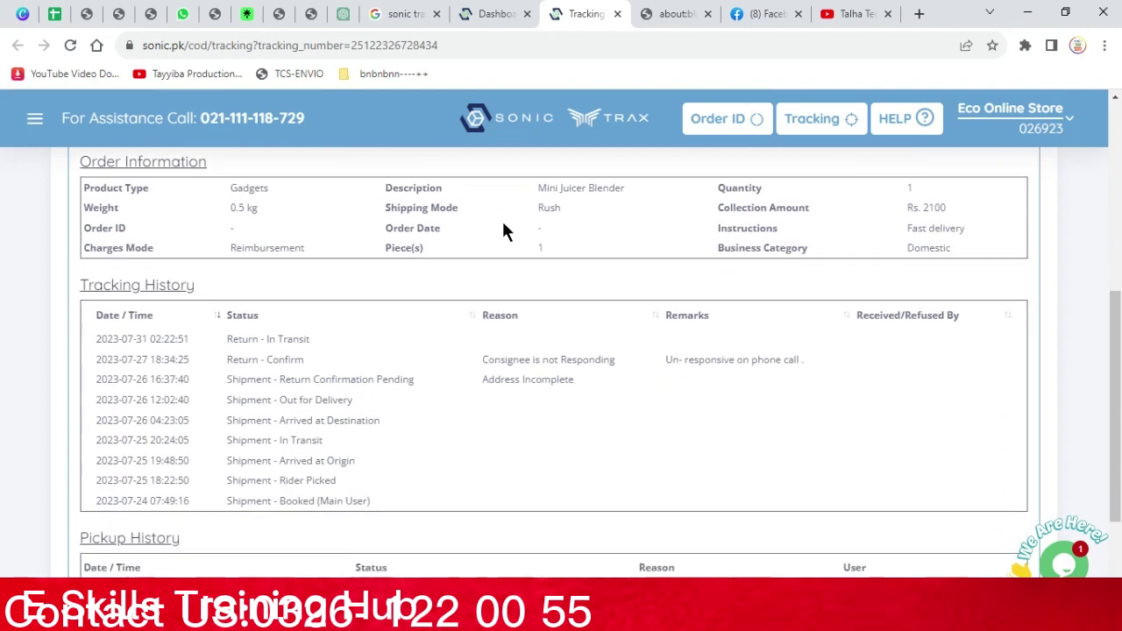
scroll(504, 231, down, 1)
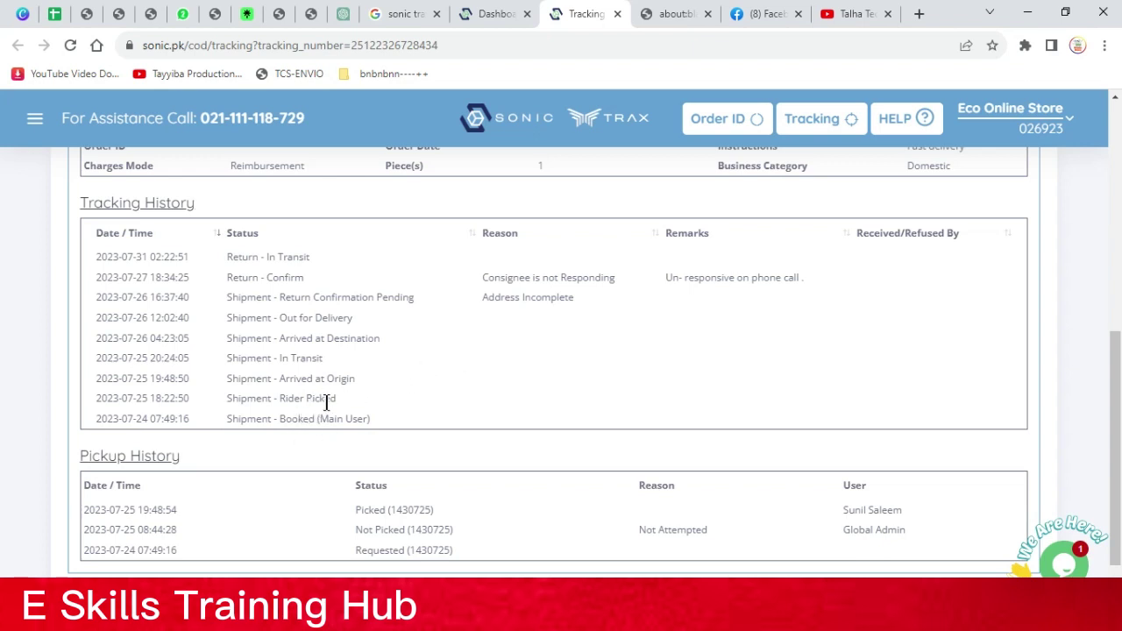
drag(343, 399, 247, 399)
drag(353, 379, 247, 379)
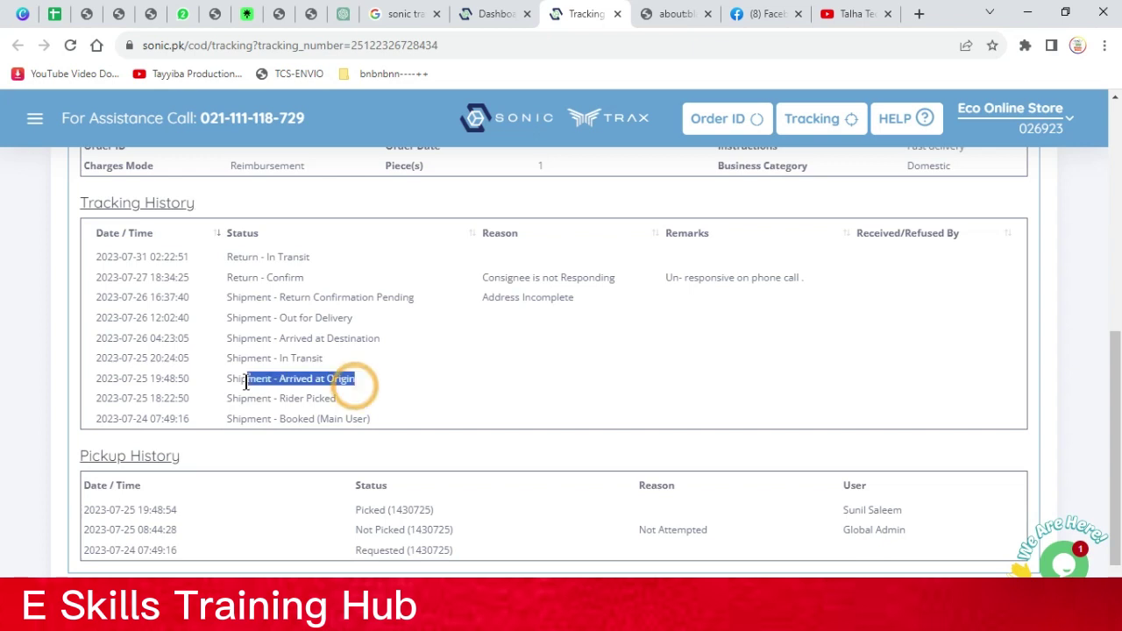
drag(328, 358, 227, 358)
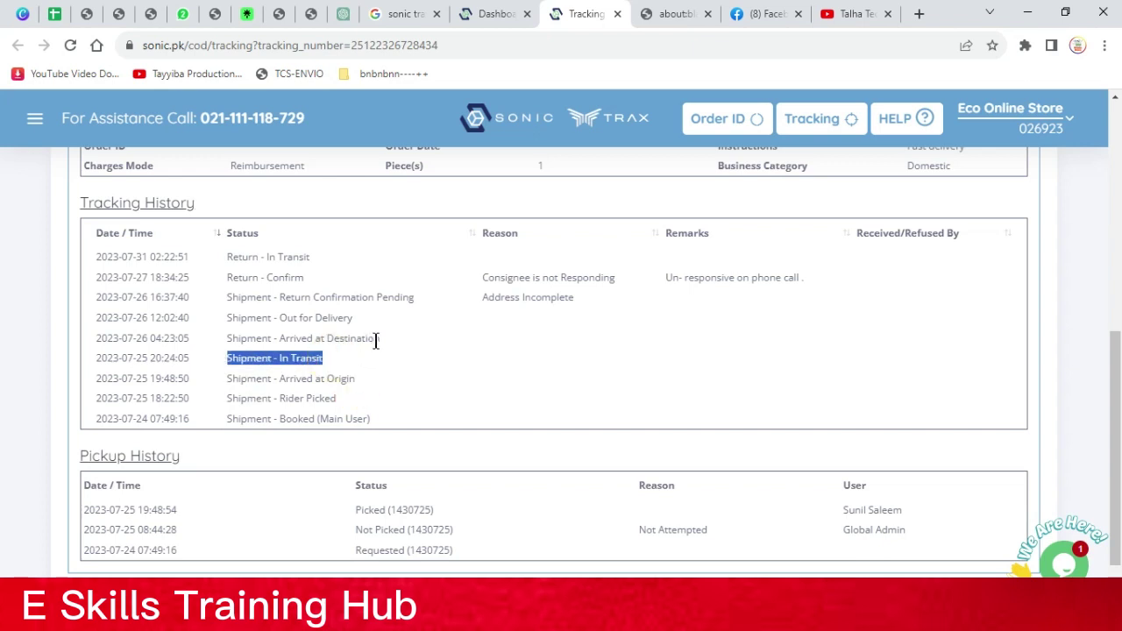
drag(377, 339, 223, 341)
drag(356, 317, 222, 334)
drag(412, 297, 256, 300)
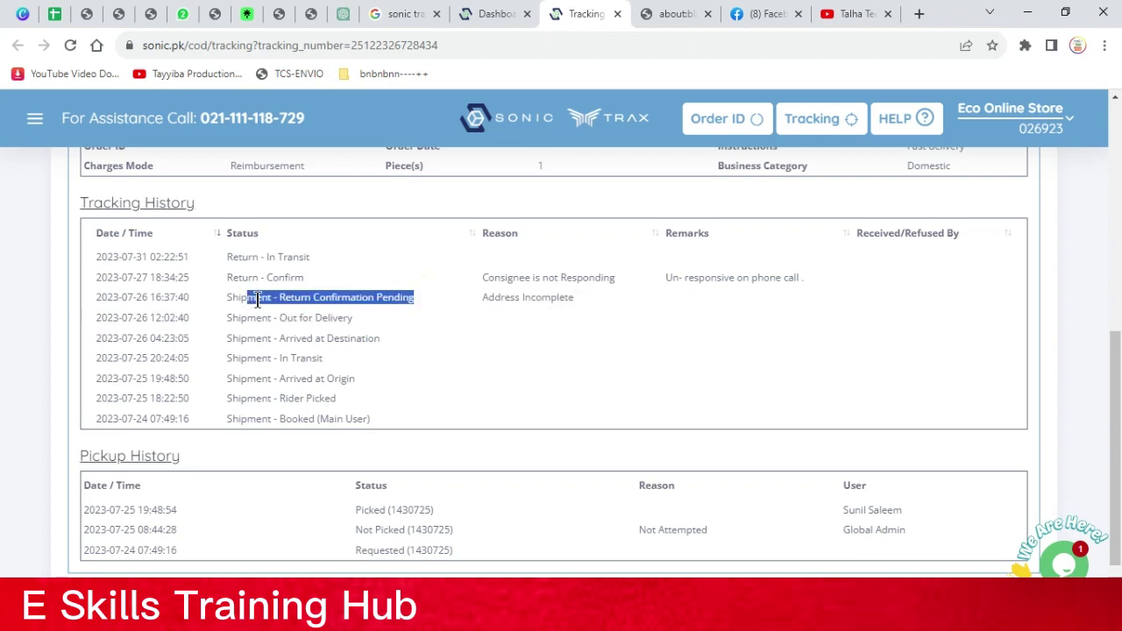
click(260, 297)
triple_click(260, 297)
scroll(256, 298, up, 2)
scroll(279, 307, up, 1)
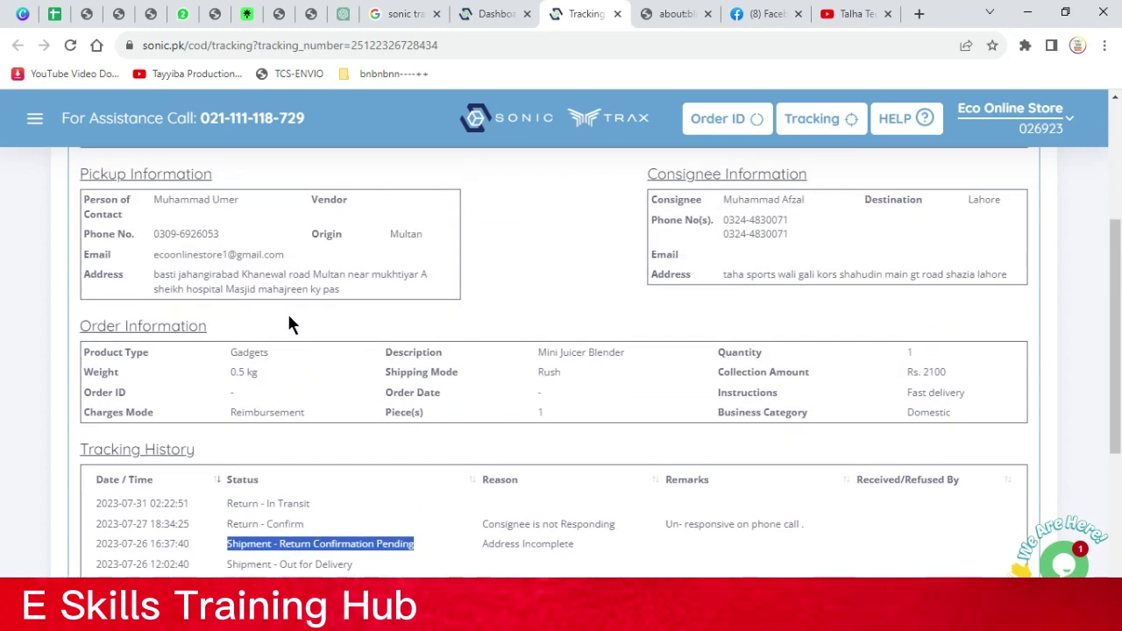
double_click(983, 202)
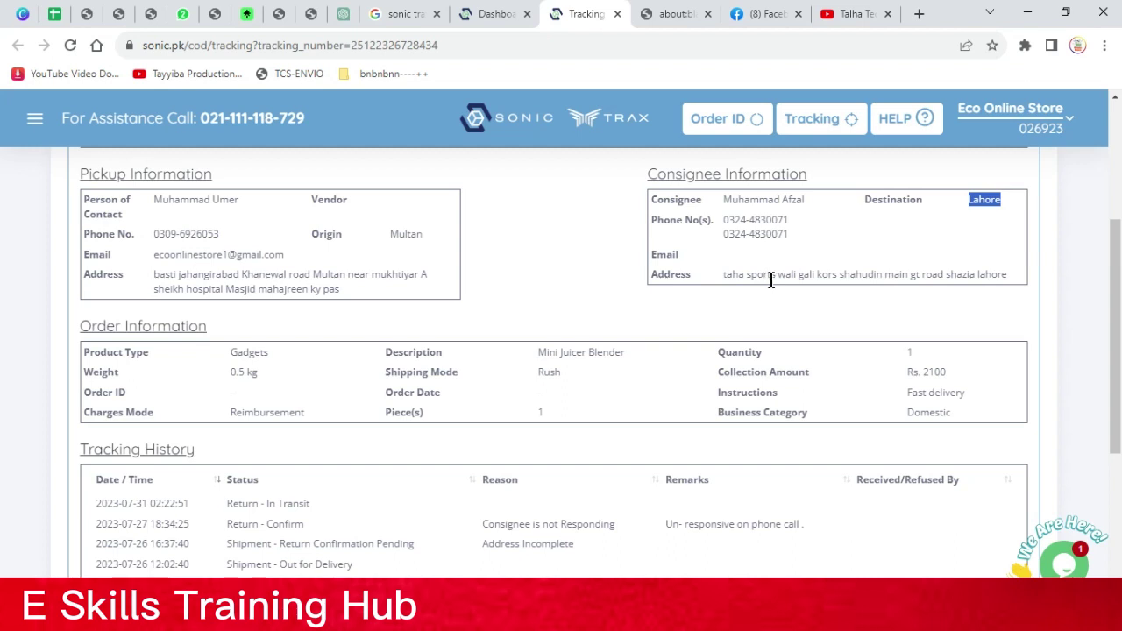
double_click(826, 275)
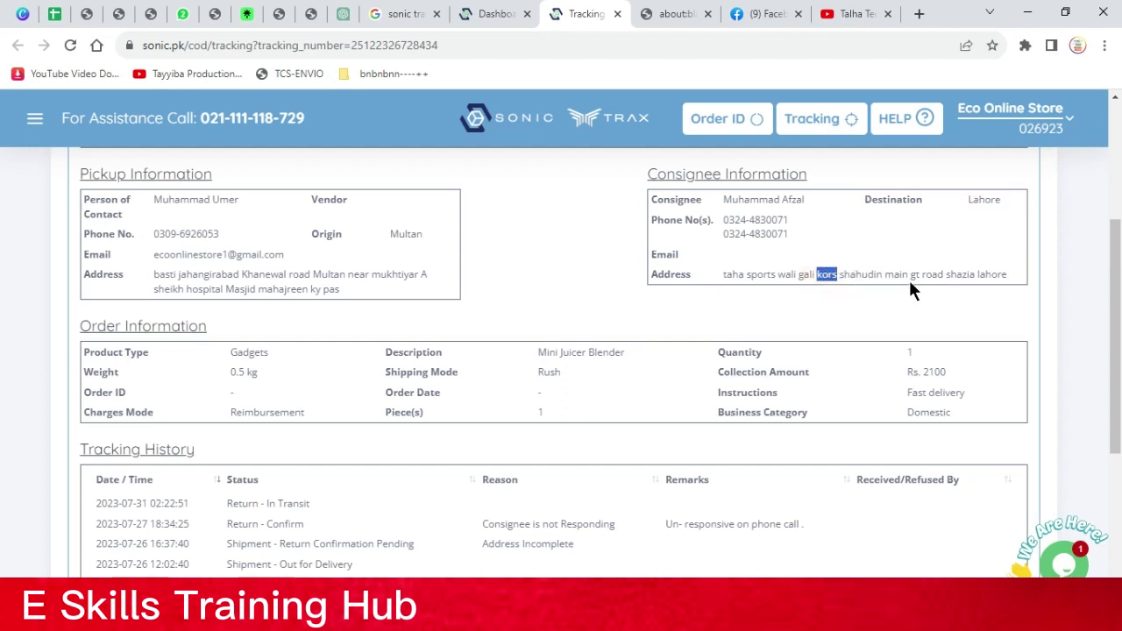
click(963, 277)
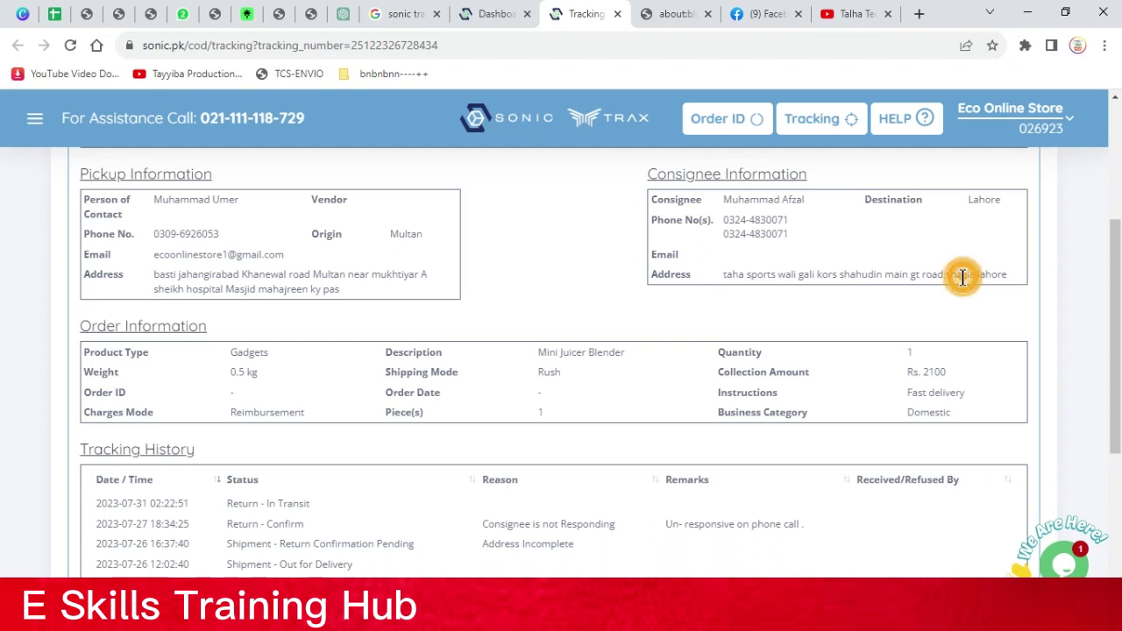
drag(963, 277, 734, 281)
drag(817, 278, 695, 274)
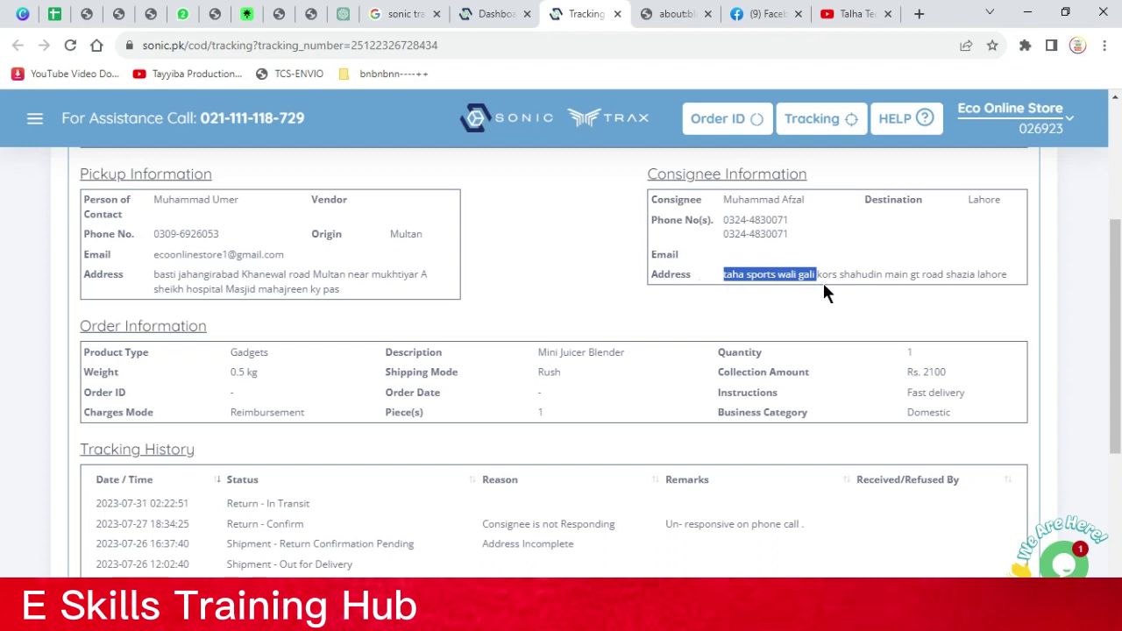
drag(821, 277, 951, 280)
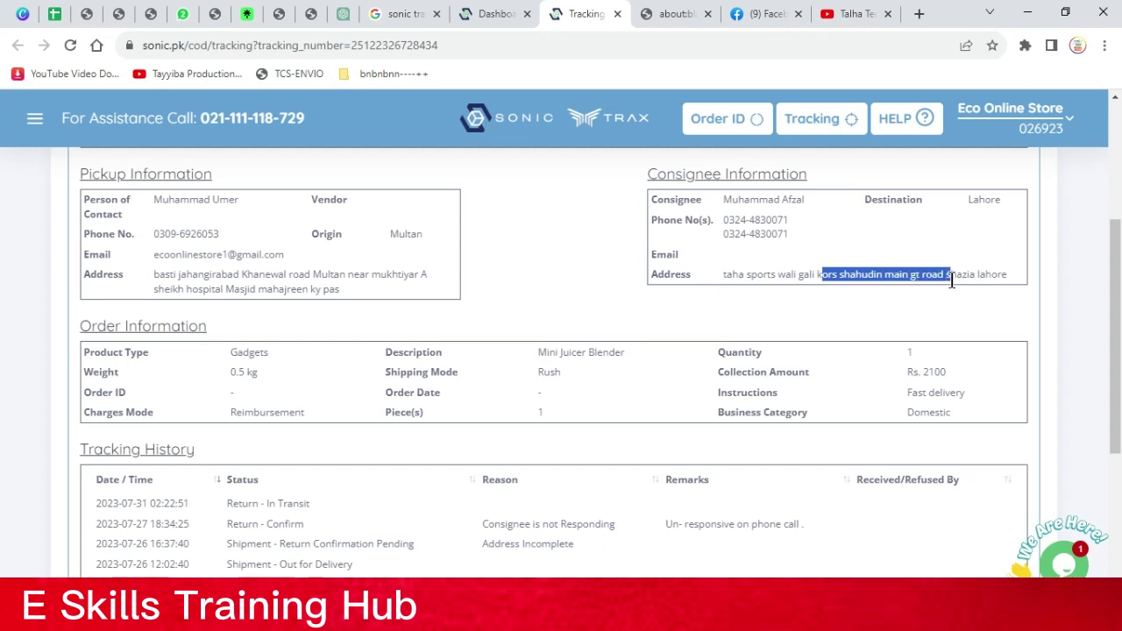
click(858, 272)
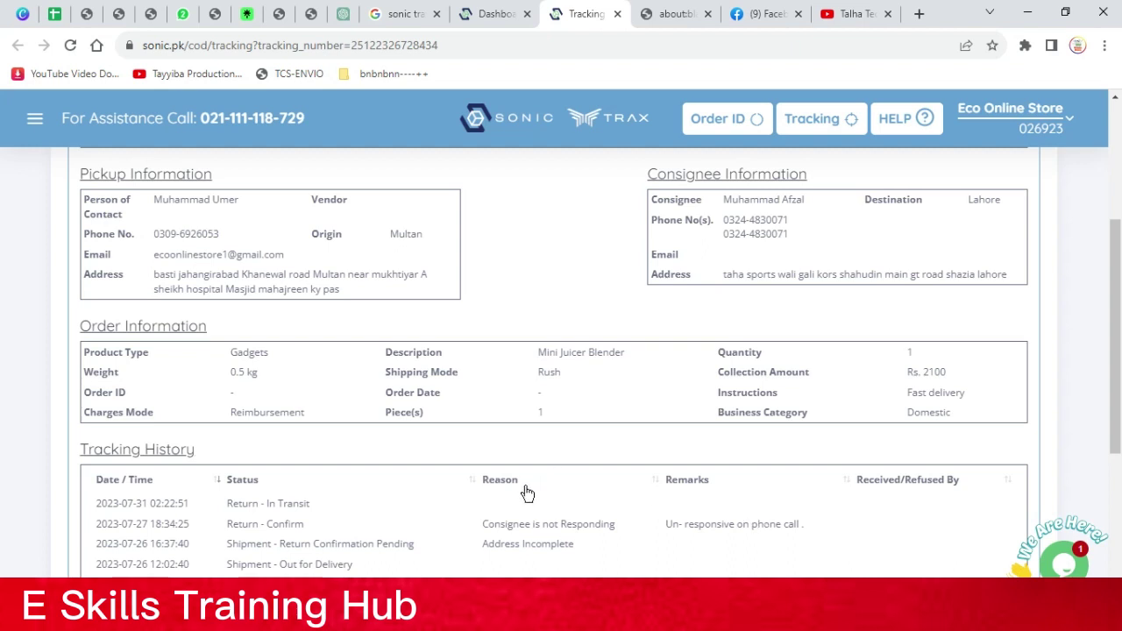
click(313, 522)
double_click(307, 505)
drag(226, 506, 307, 503)
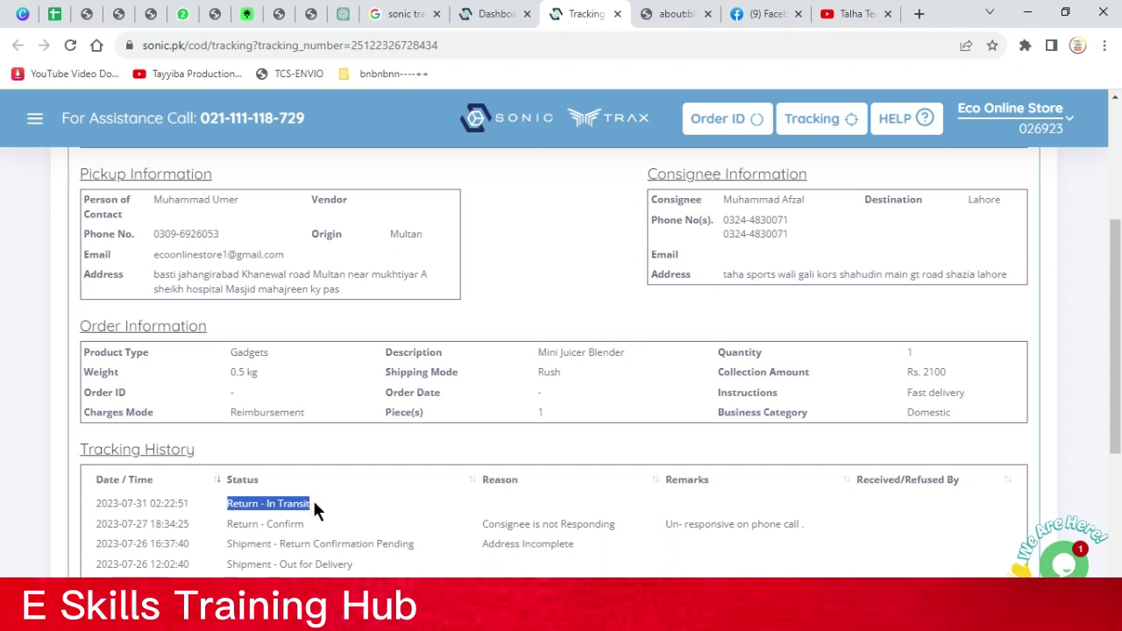
click(285, 518)
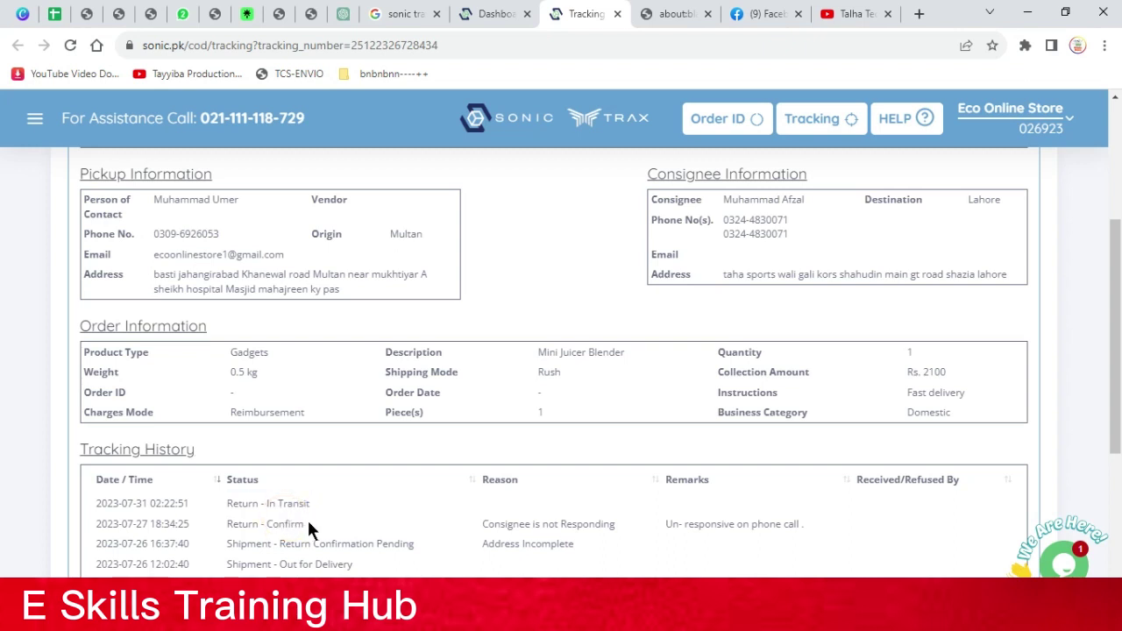
drag(306, 523, 222, 514)
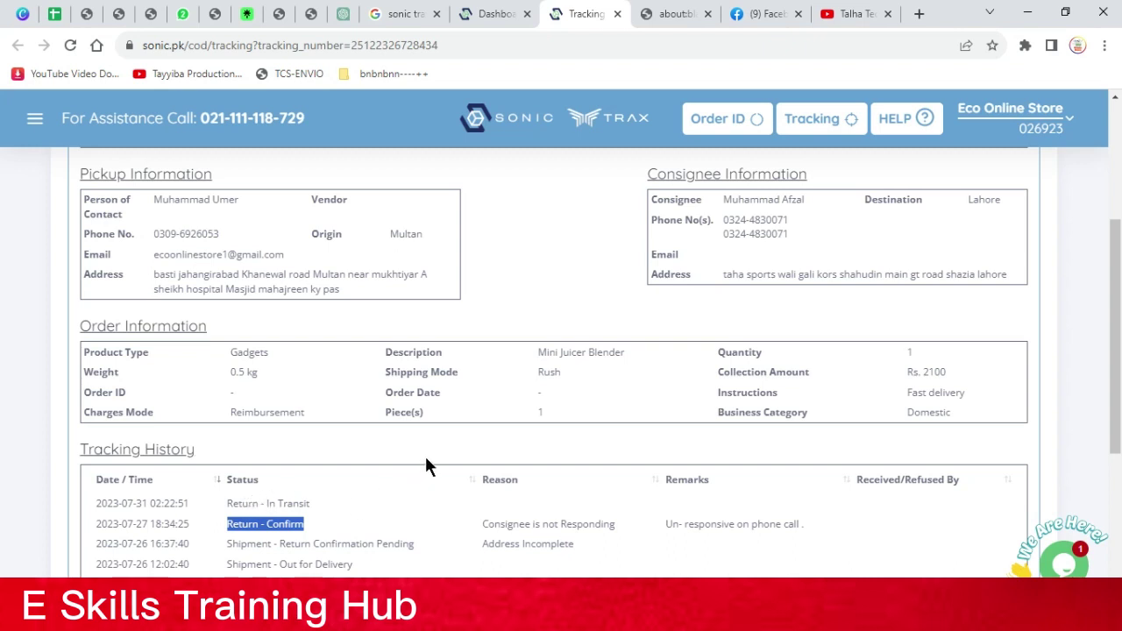
click(367, 524)
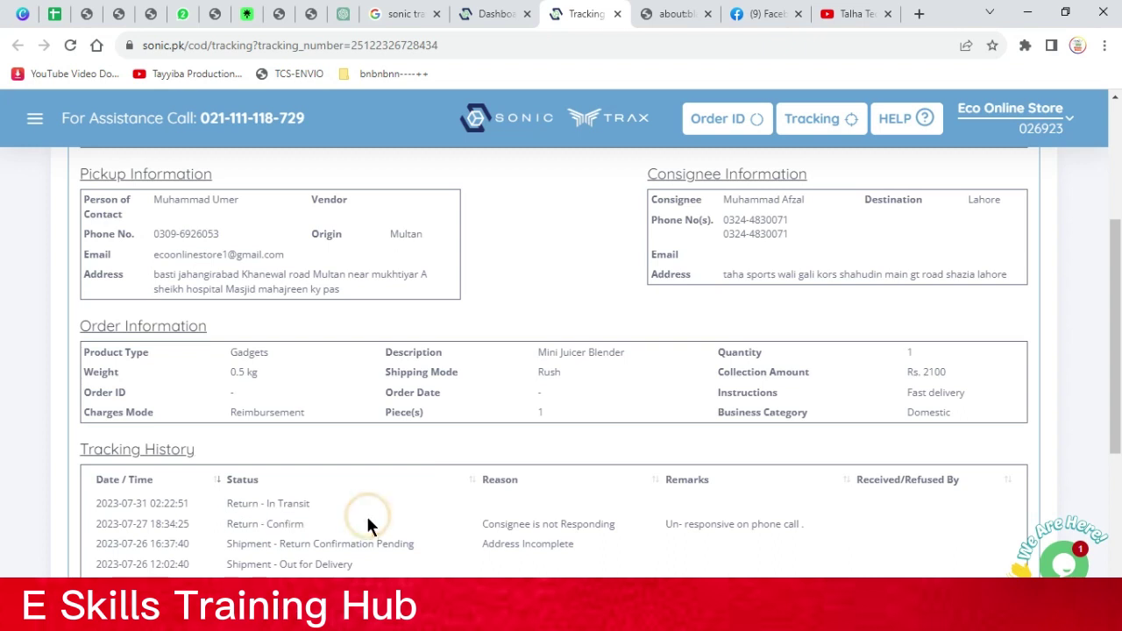
triple_click(366, 522)
click(367, 521)
drag(359, 558, 239, 543)
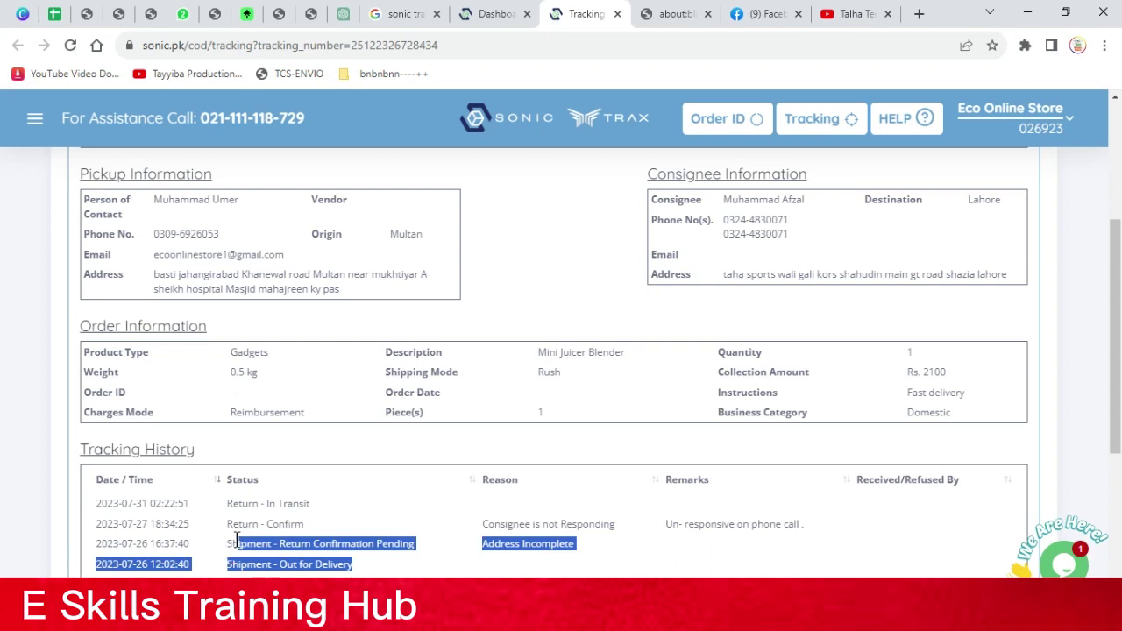
click(339, 520)
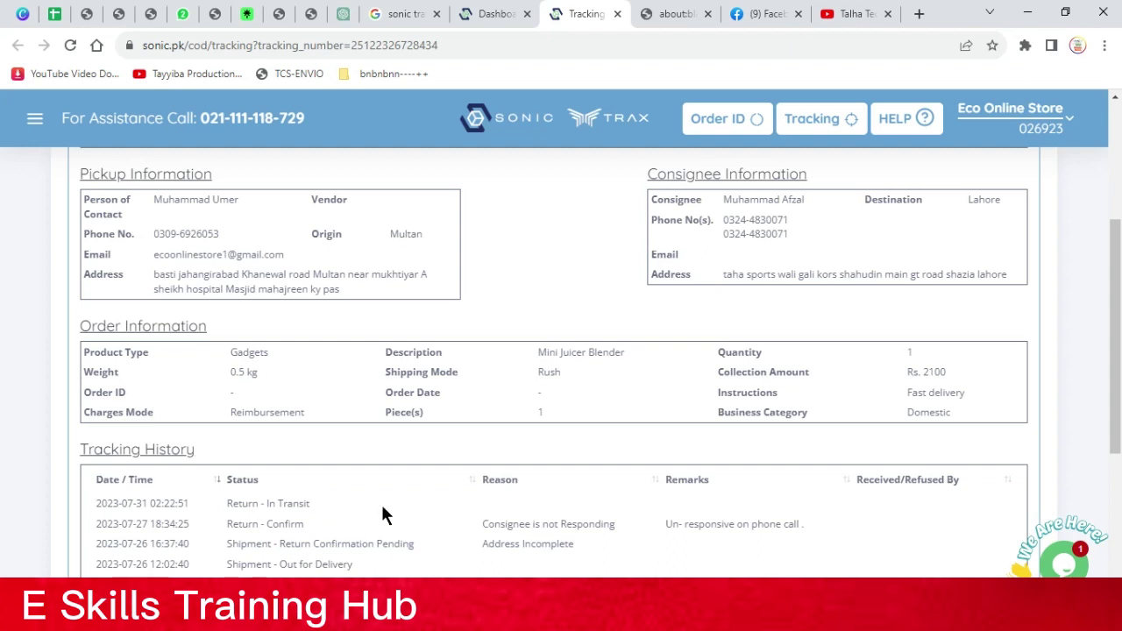
triple_click(497, 540)
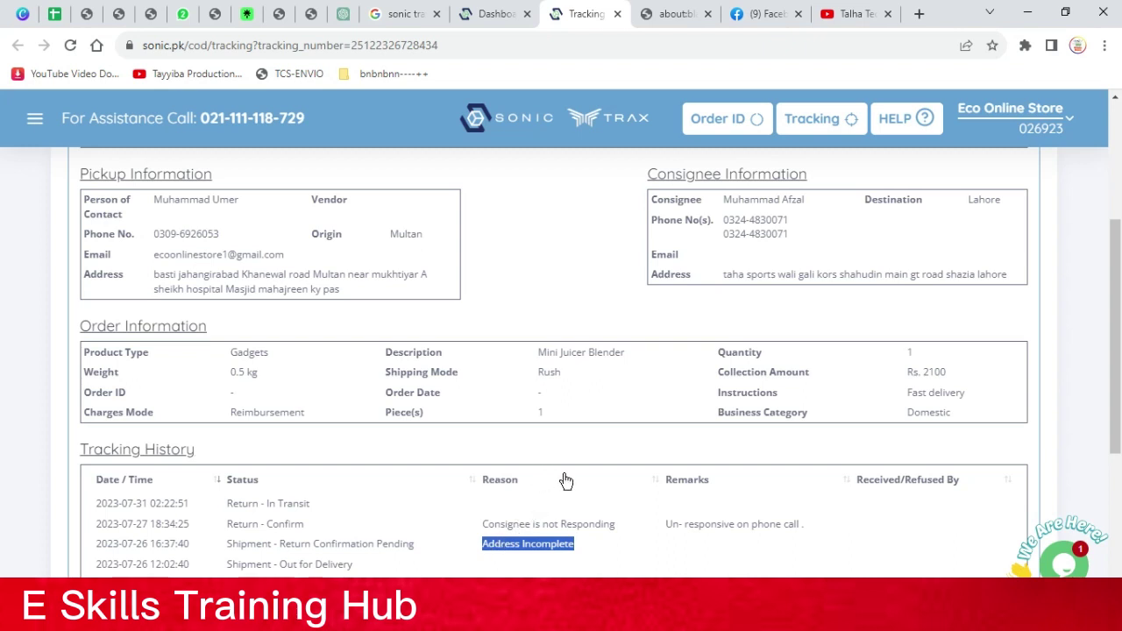
click(649, 370)
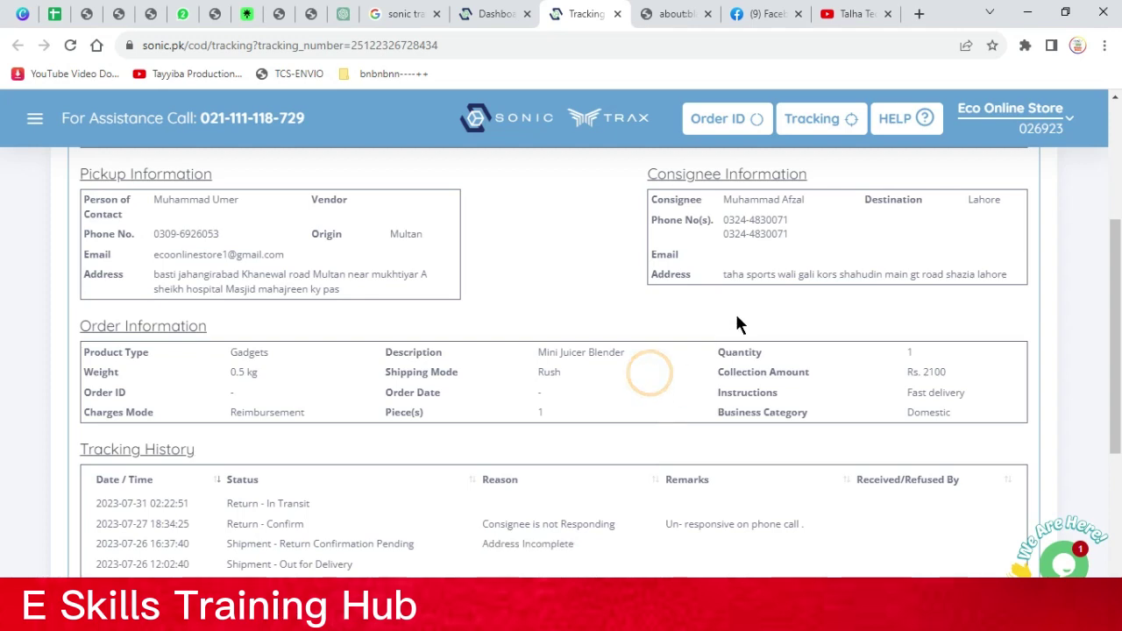
triple_click(927, 272)
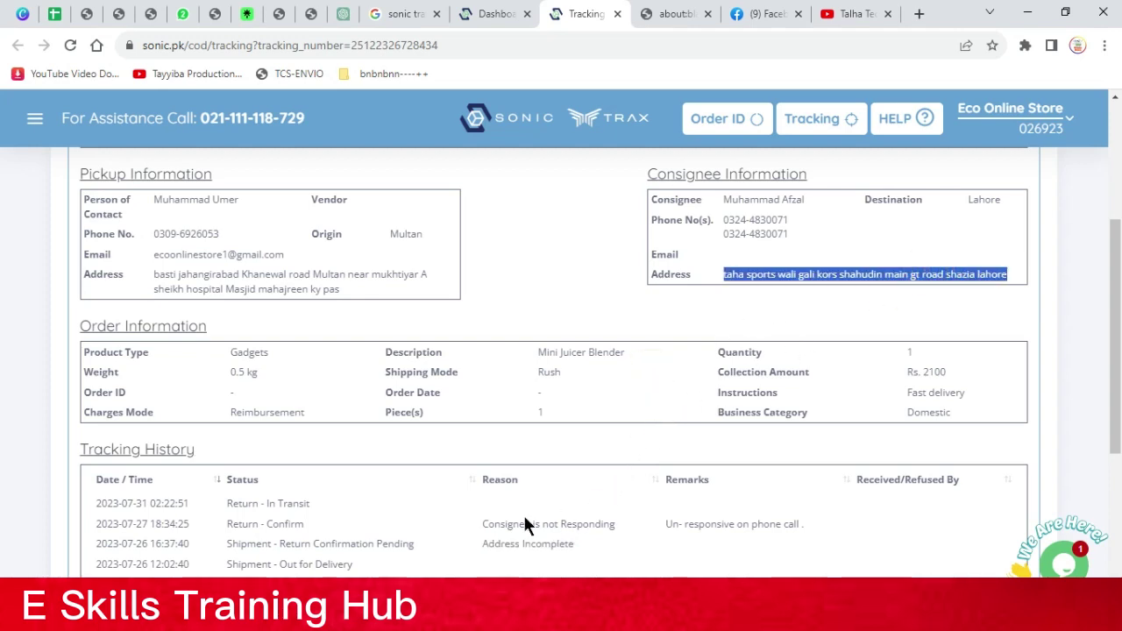
scroll(132, 233, up, 3)
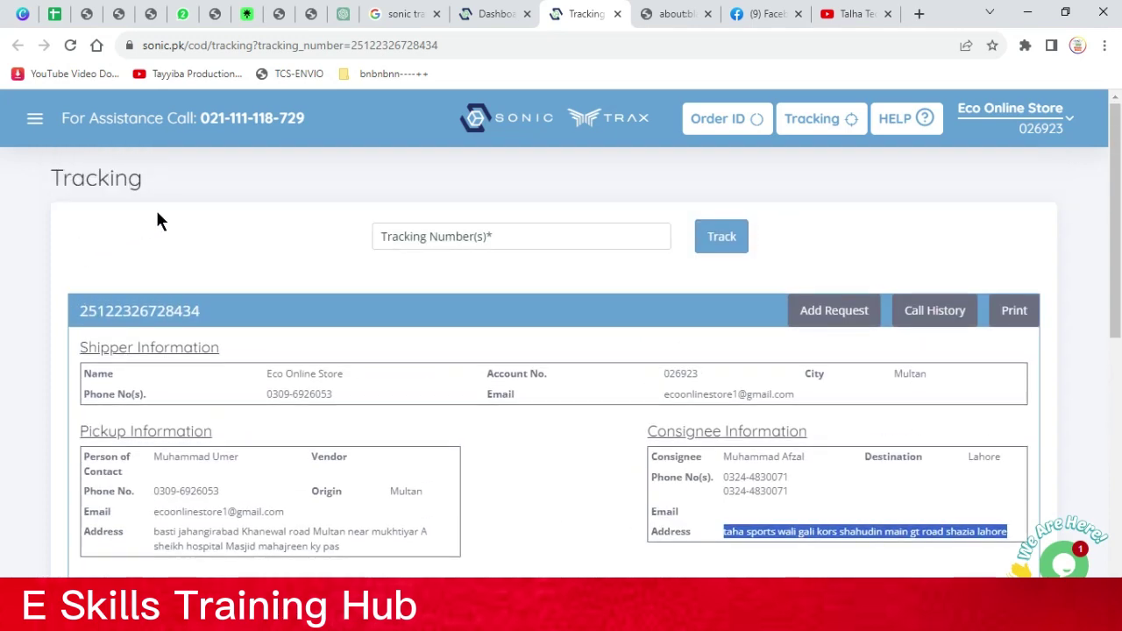
Open Return > Confirmation Pending and scroll to its empty shipments table
click(49, 127)
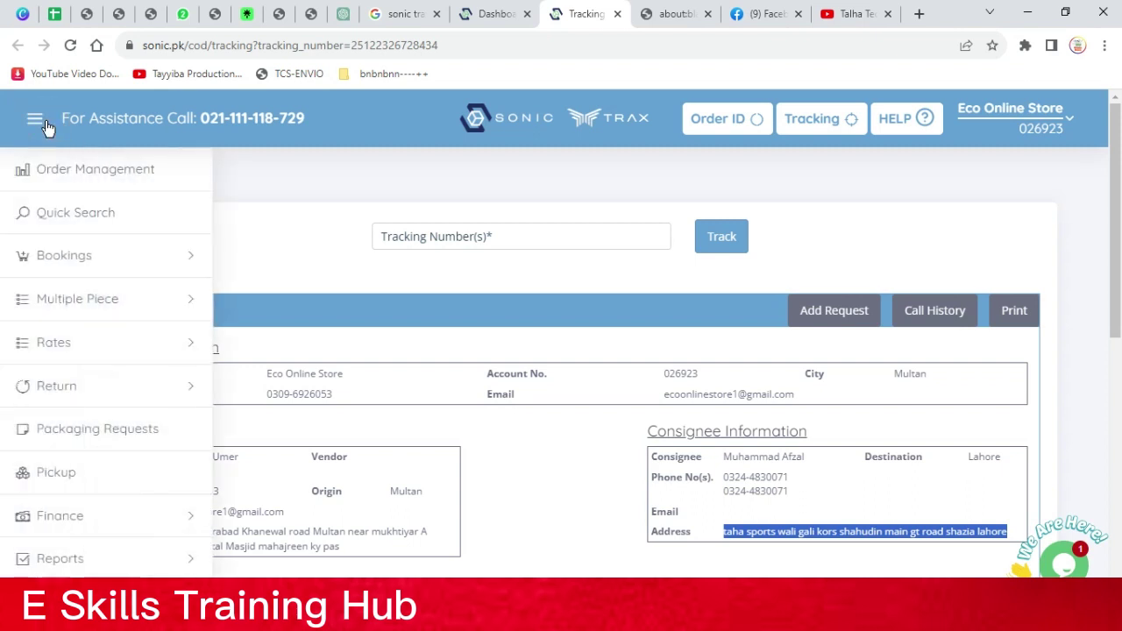
click(120, 402)
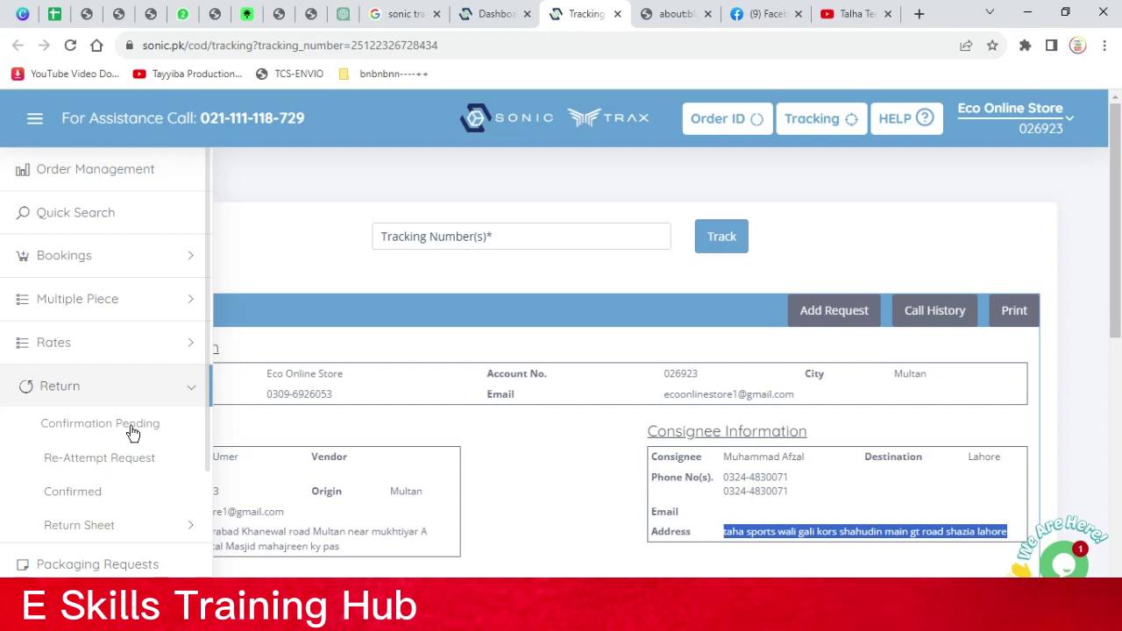
click(132, 434)
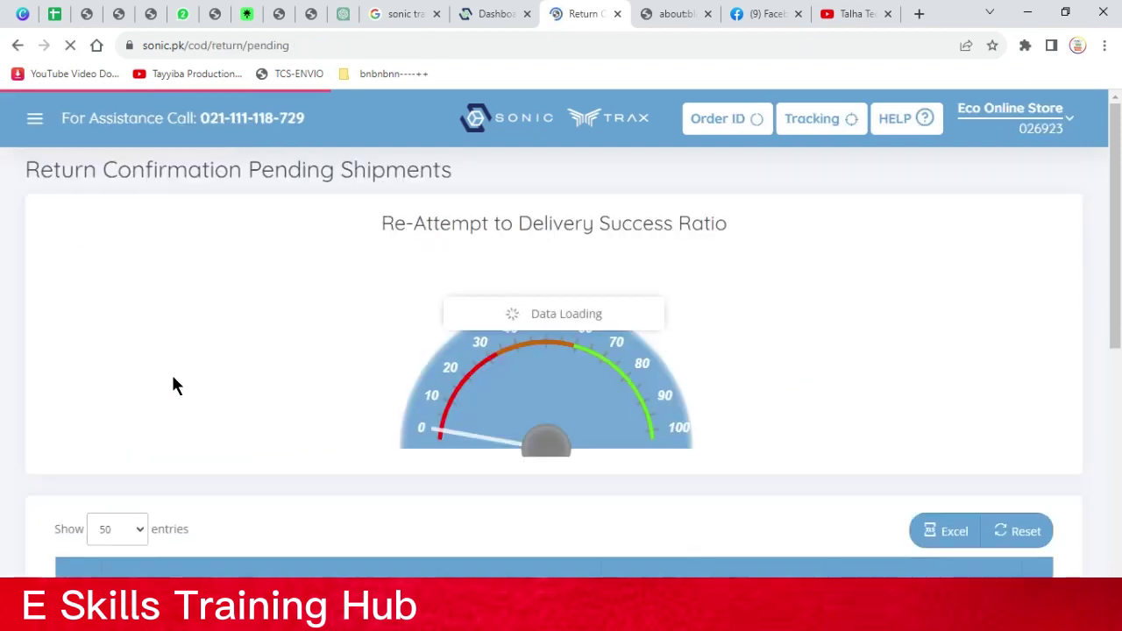
scroll(172, 385, down, 4)
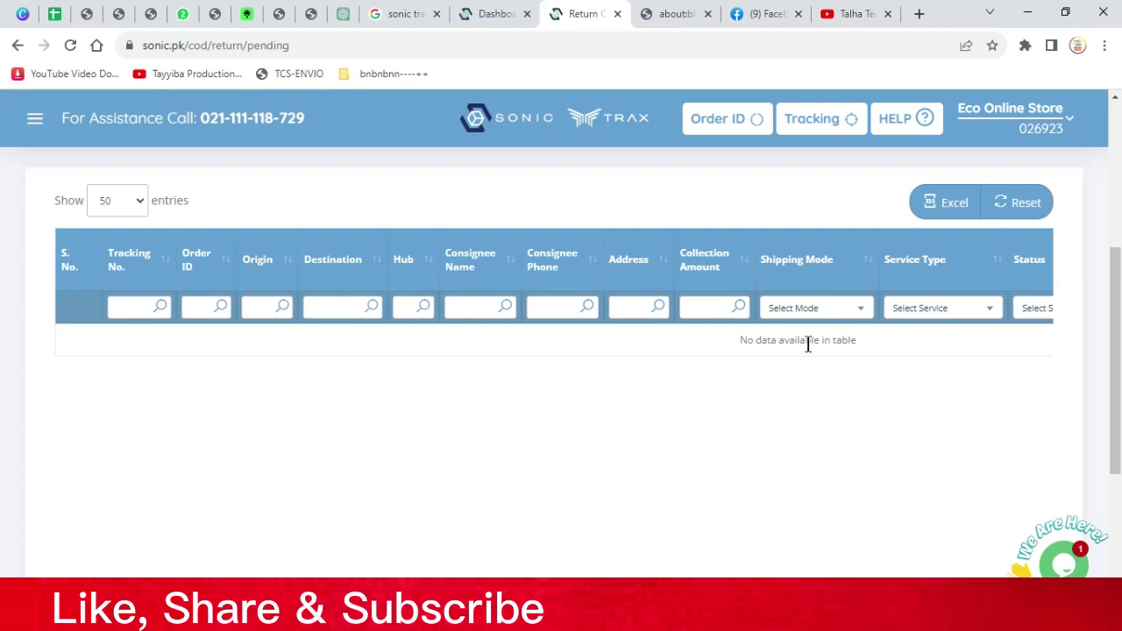
click(782, 319)
click(784, 307)
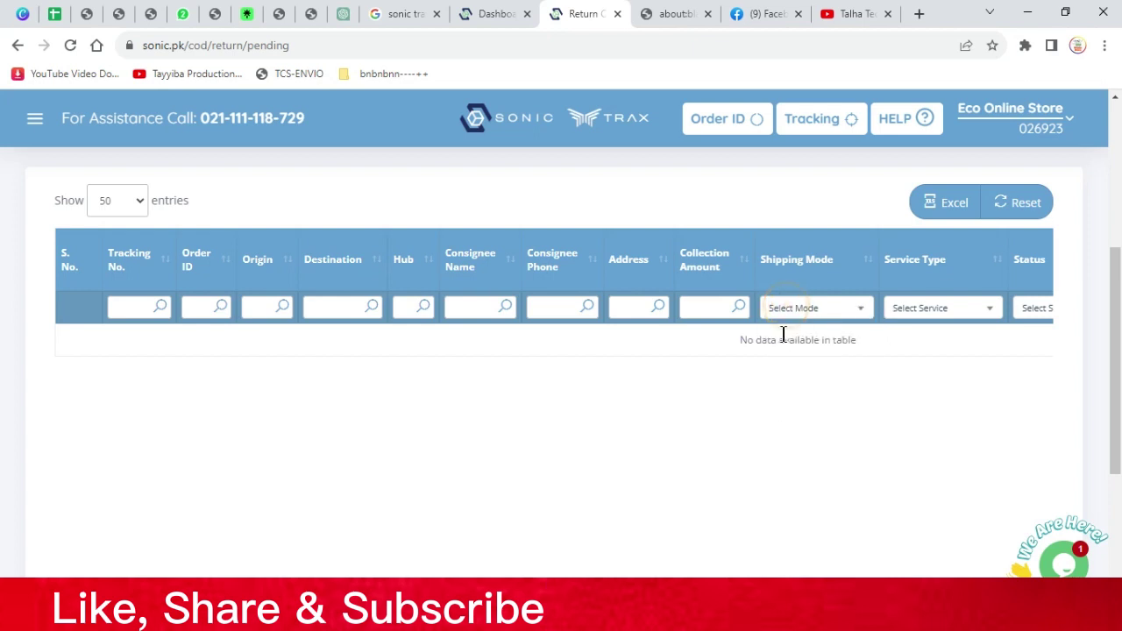